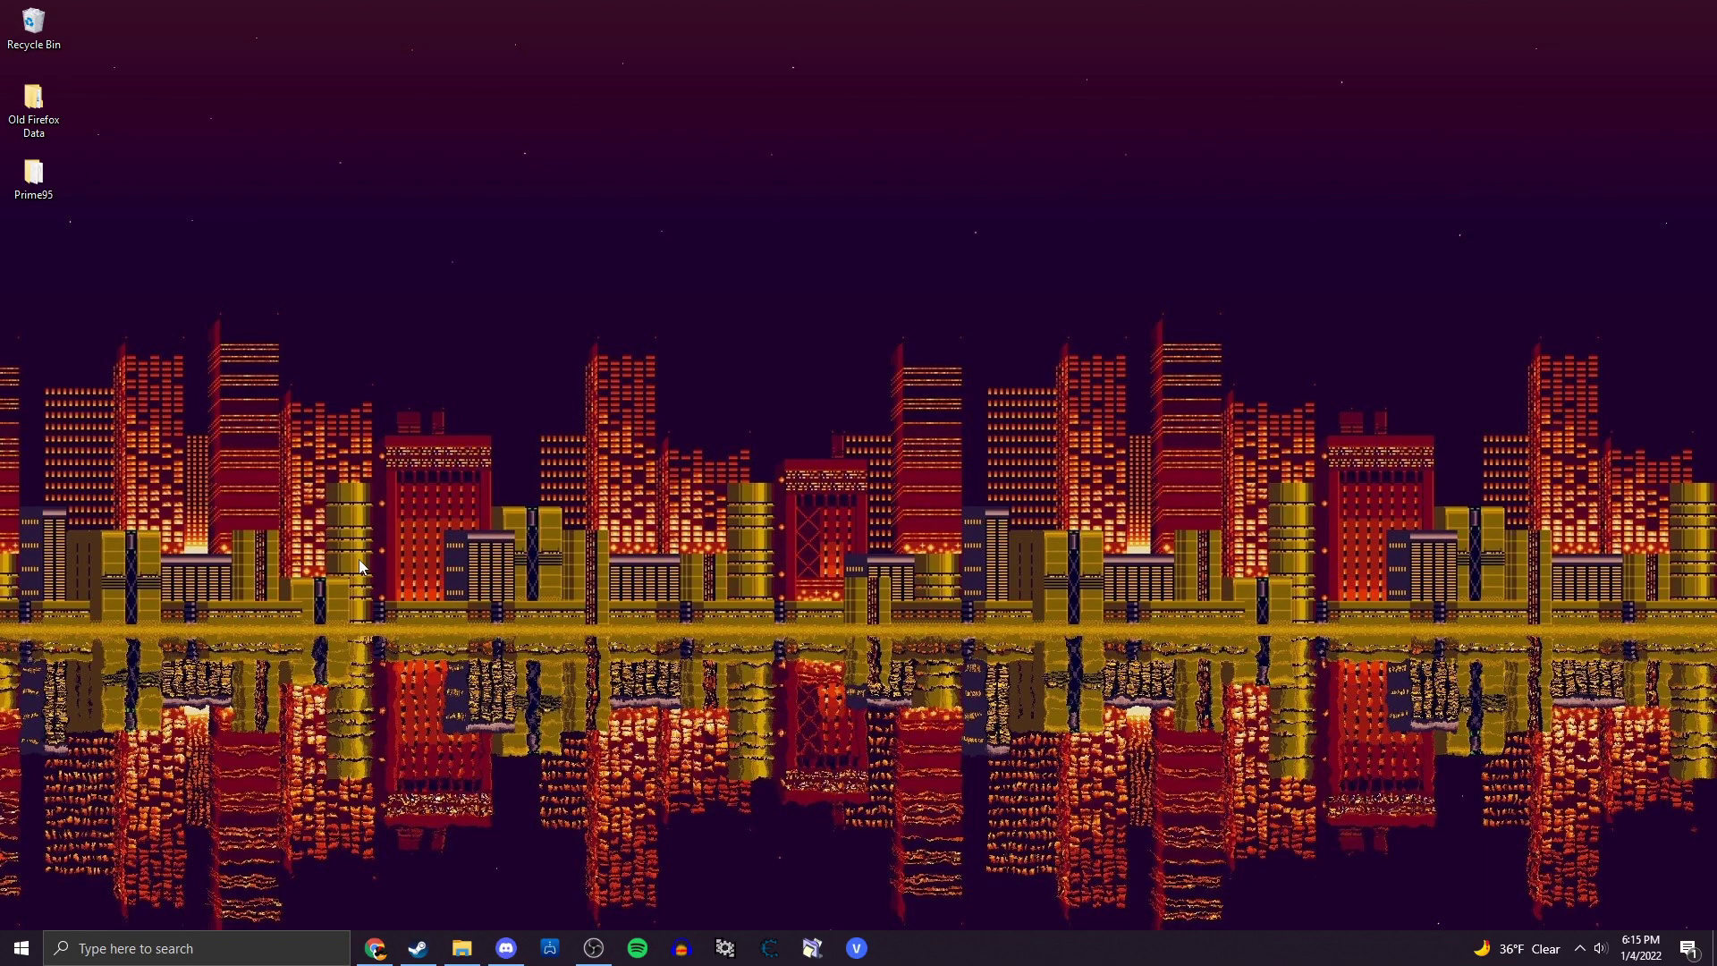
Browse in File Explorer from the SteamLibrary folder through steamapps, common, MZZXLC, nativePCx64 and RZZC to the romPC folder.
left_click(461, 948)
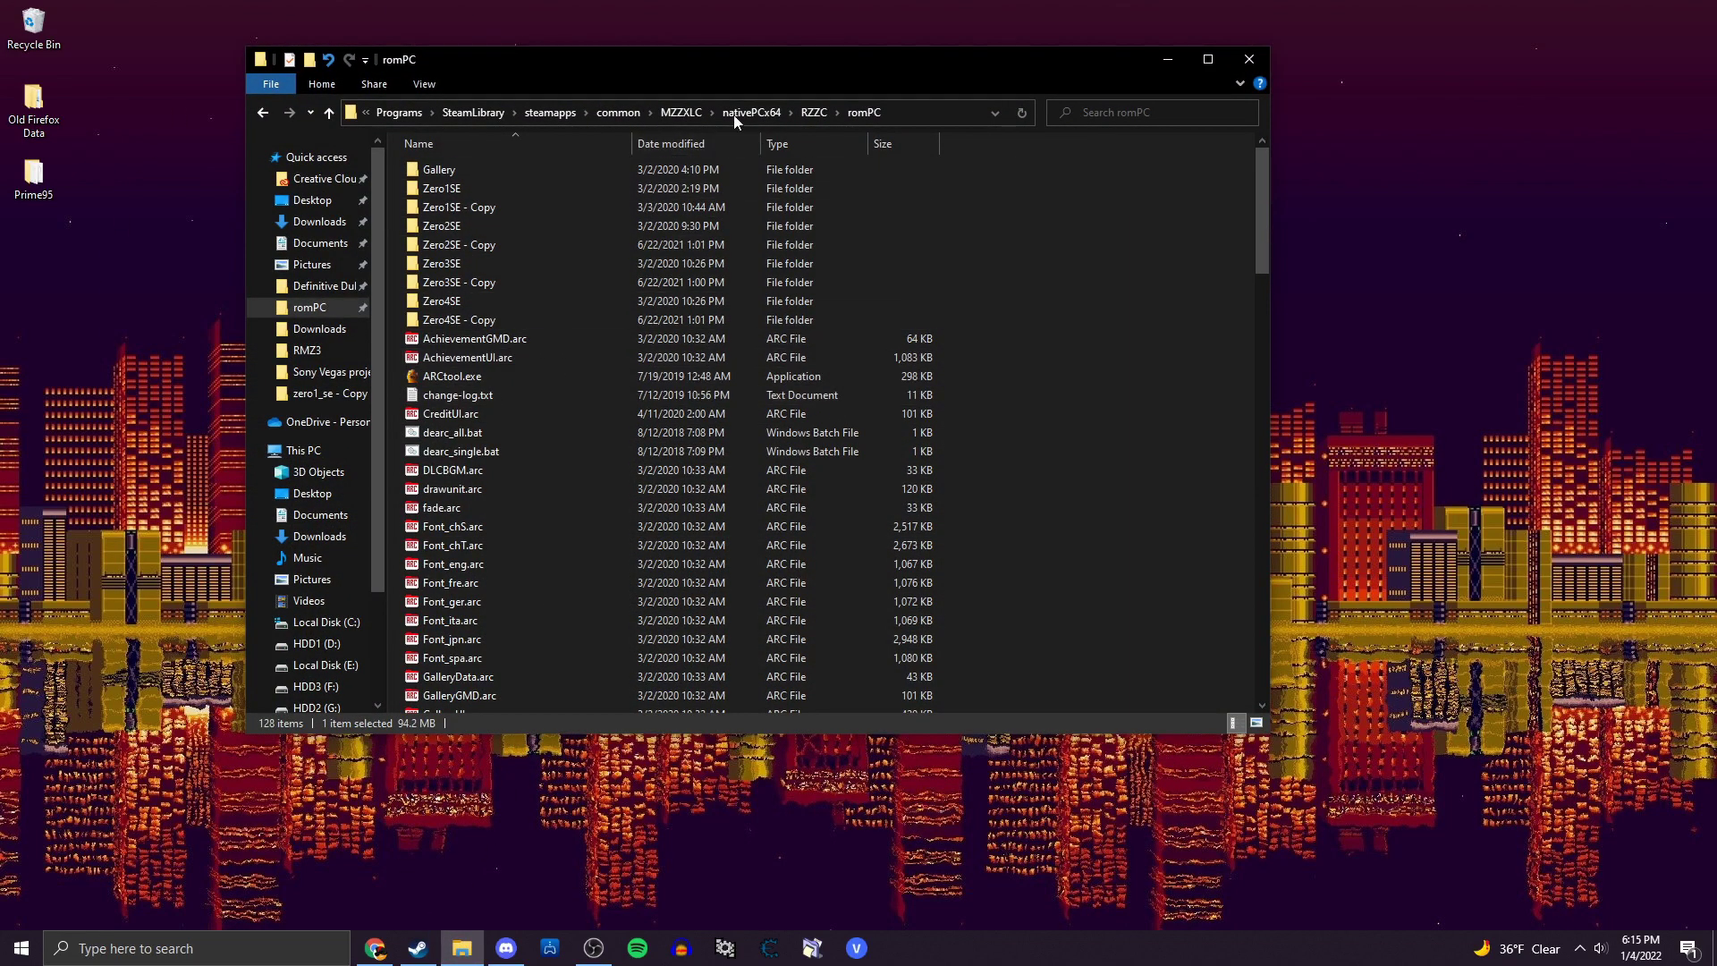
left_click(483, 112)
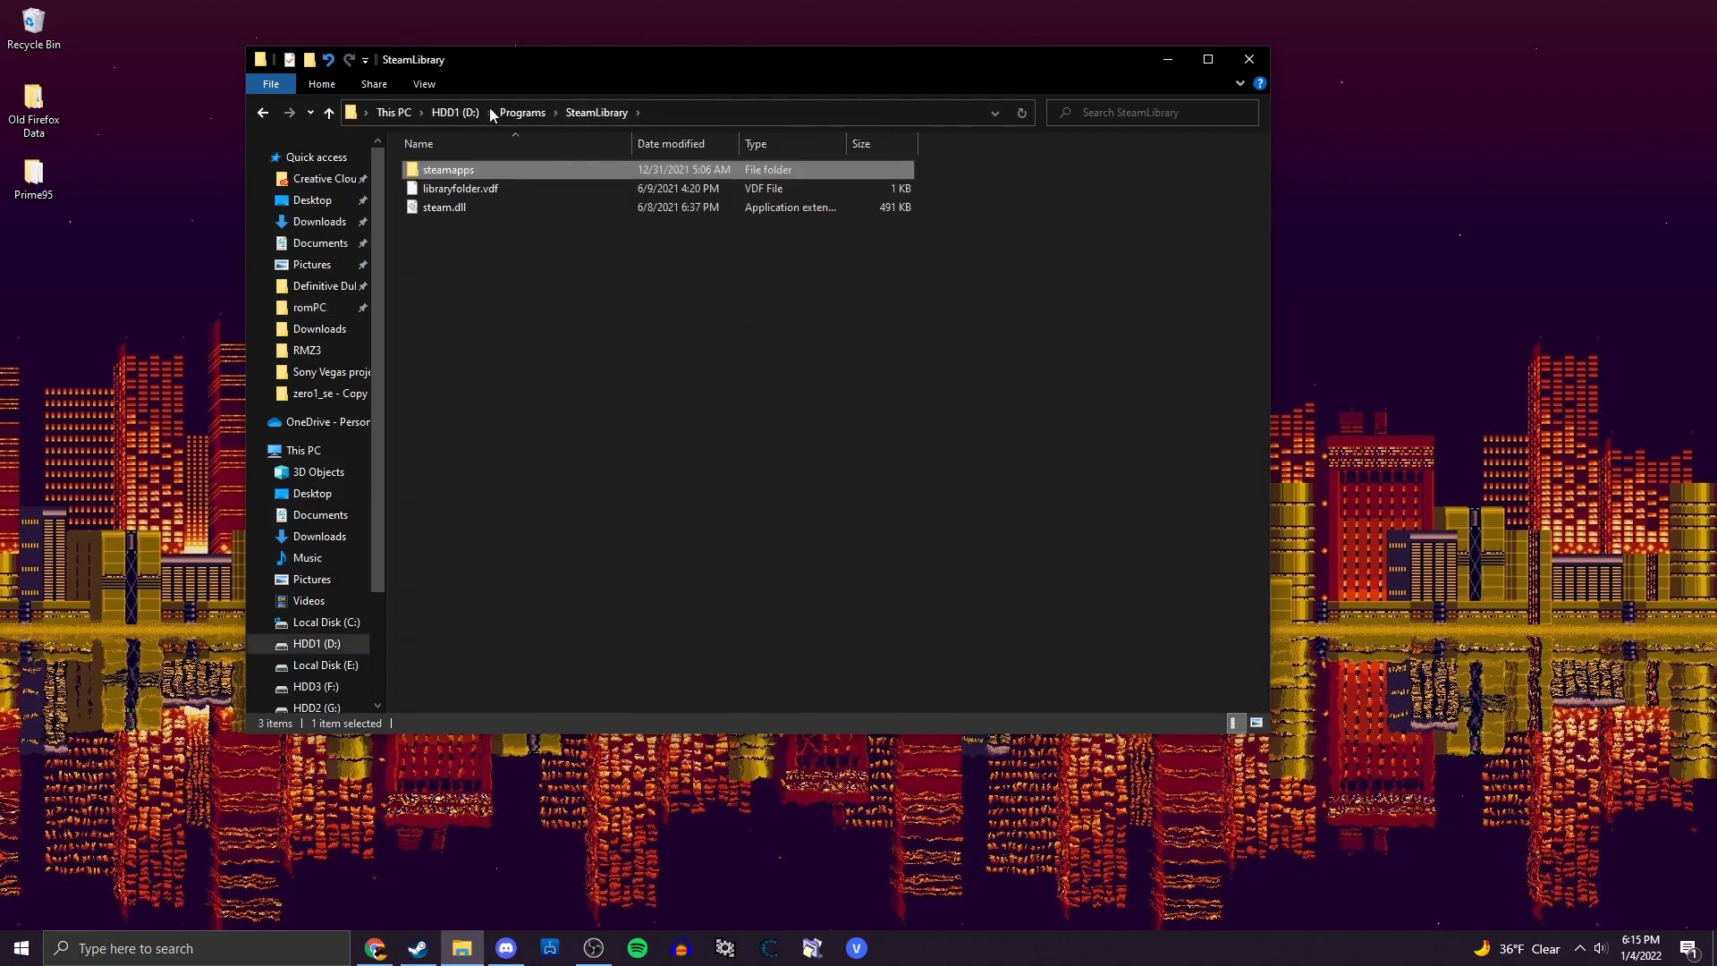
double_click(502, 170)
double_click(496, 170)
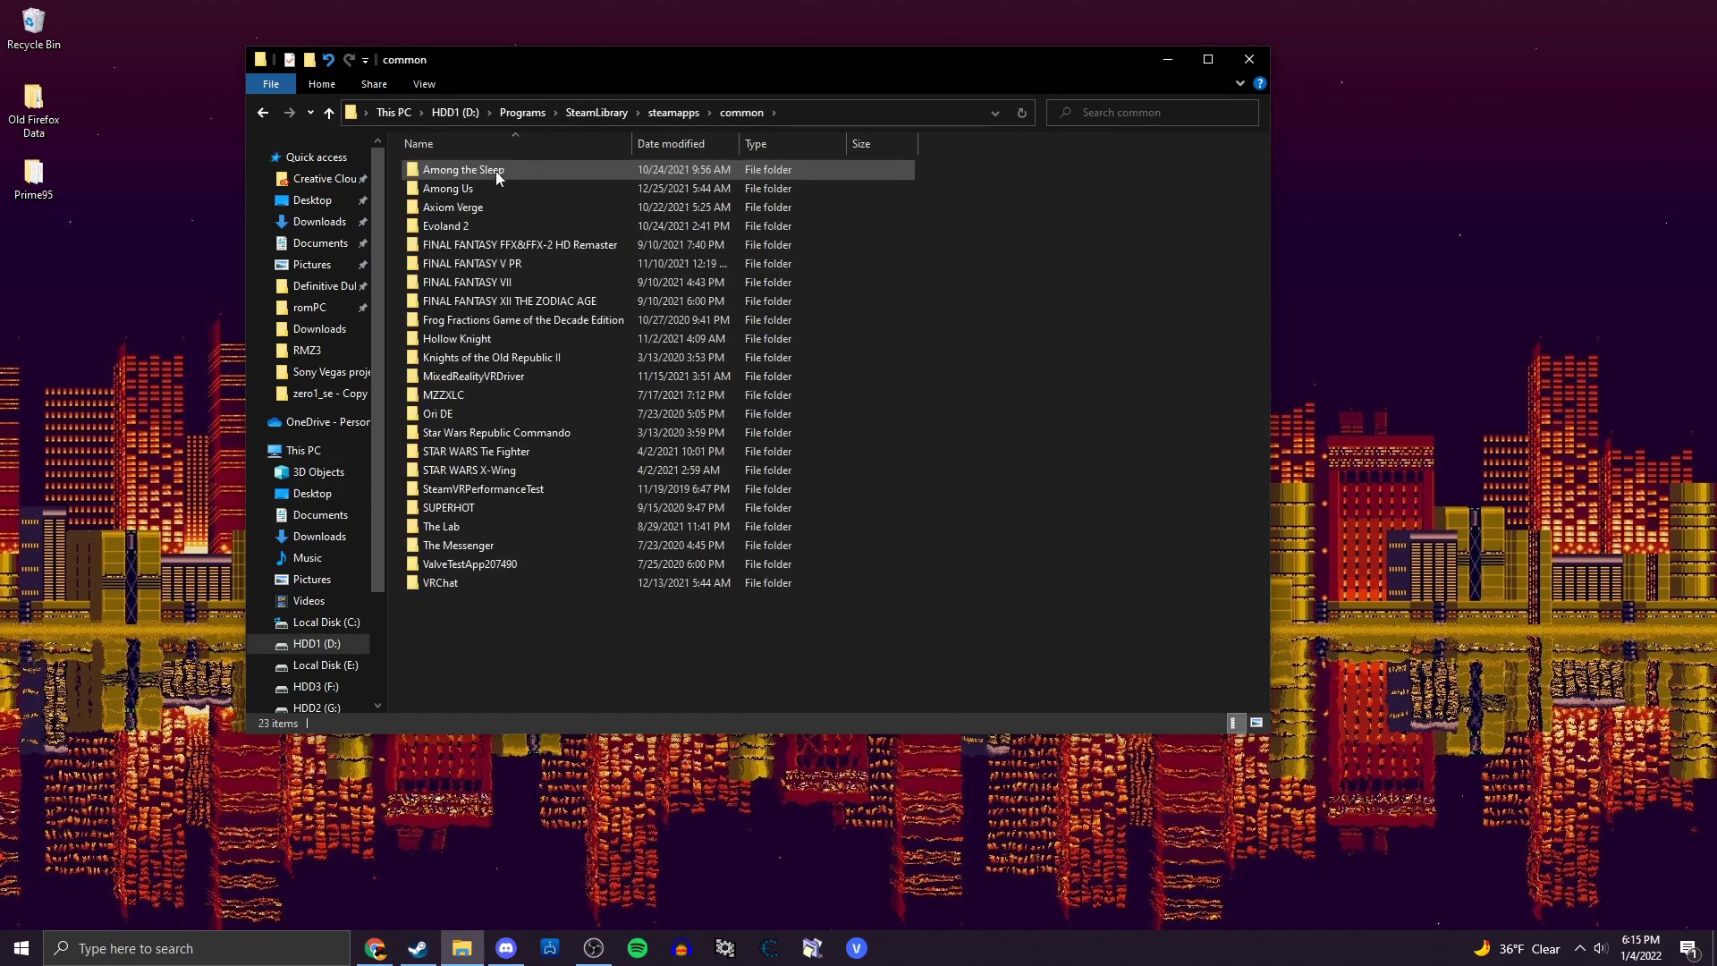
double_click(460, 395)
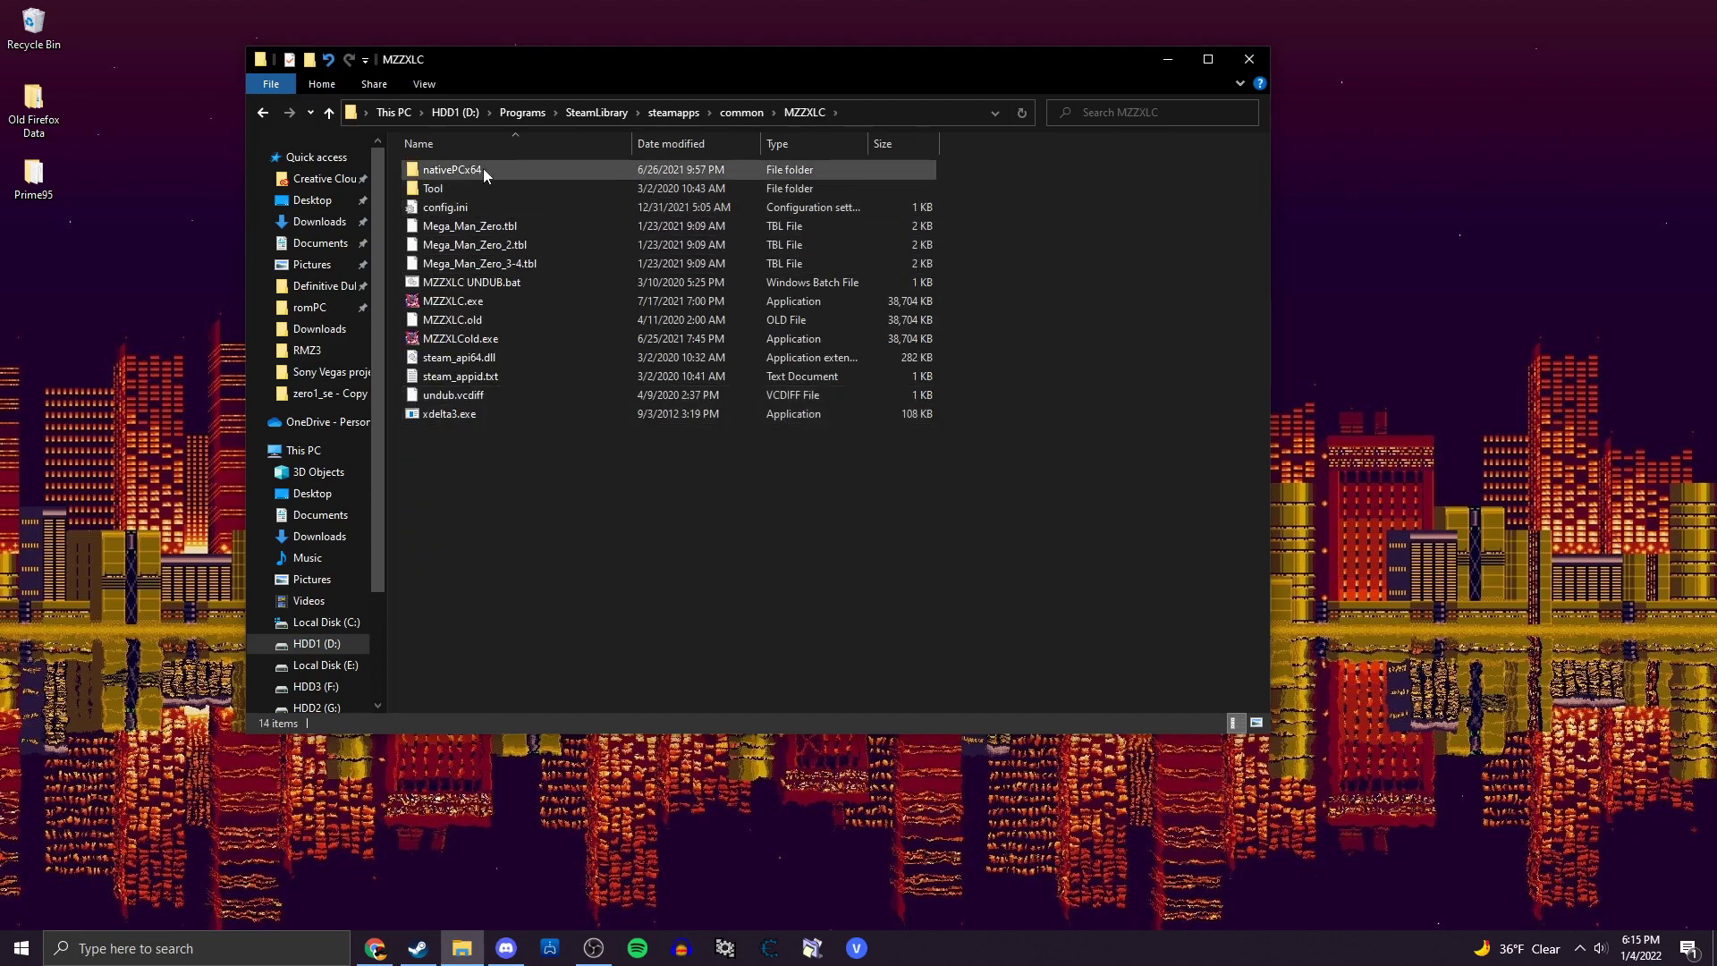
double_click(463, 173)
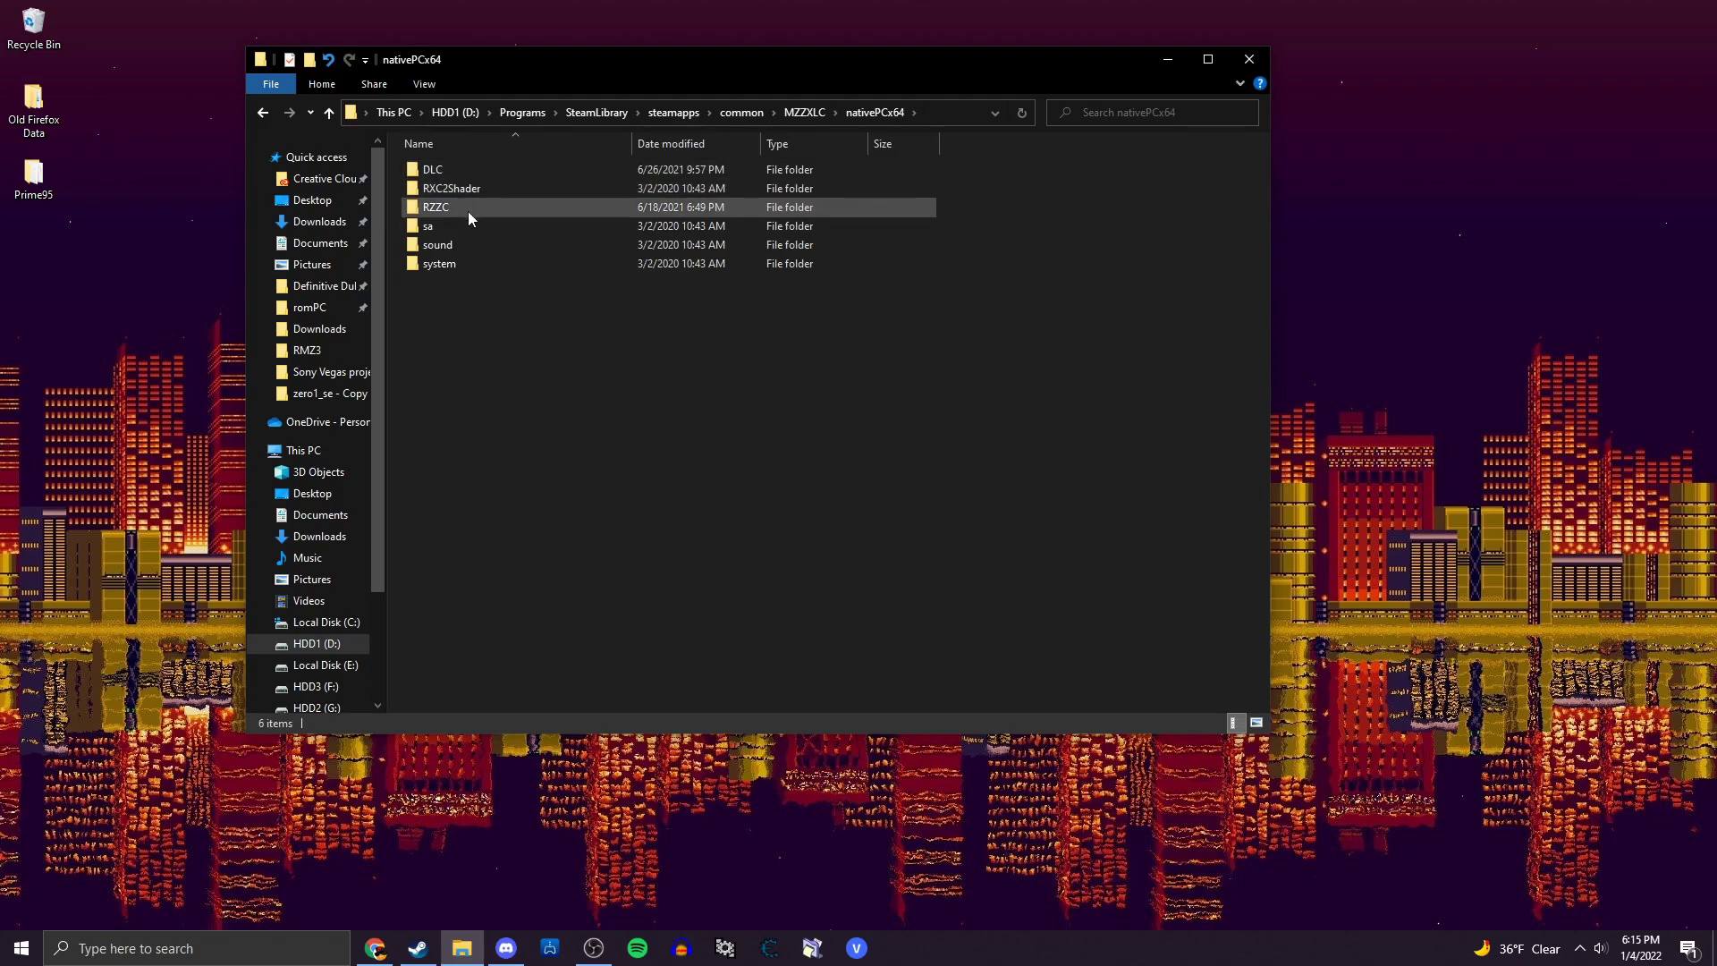
double_click(449, 209)
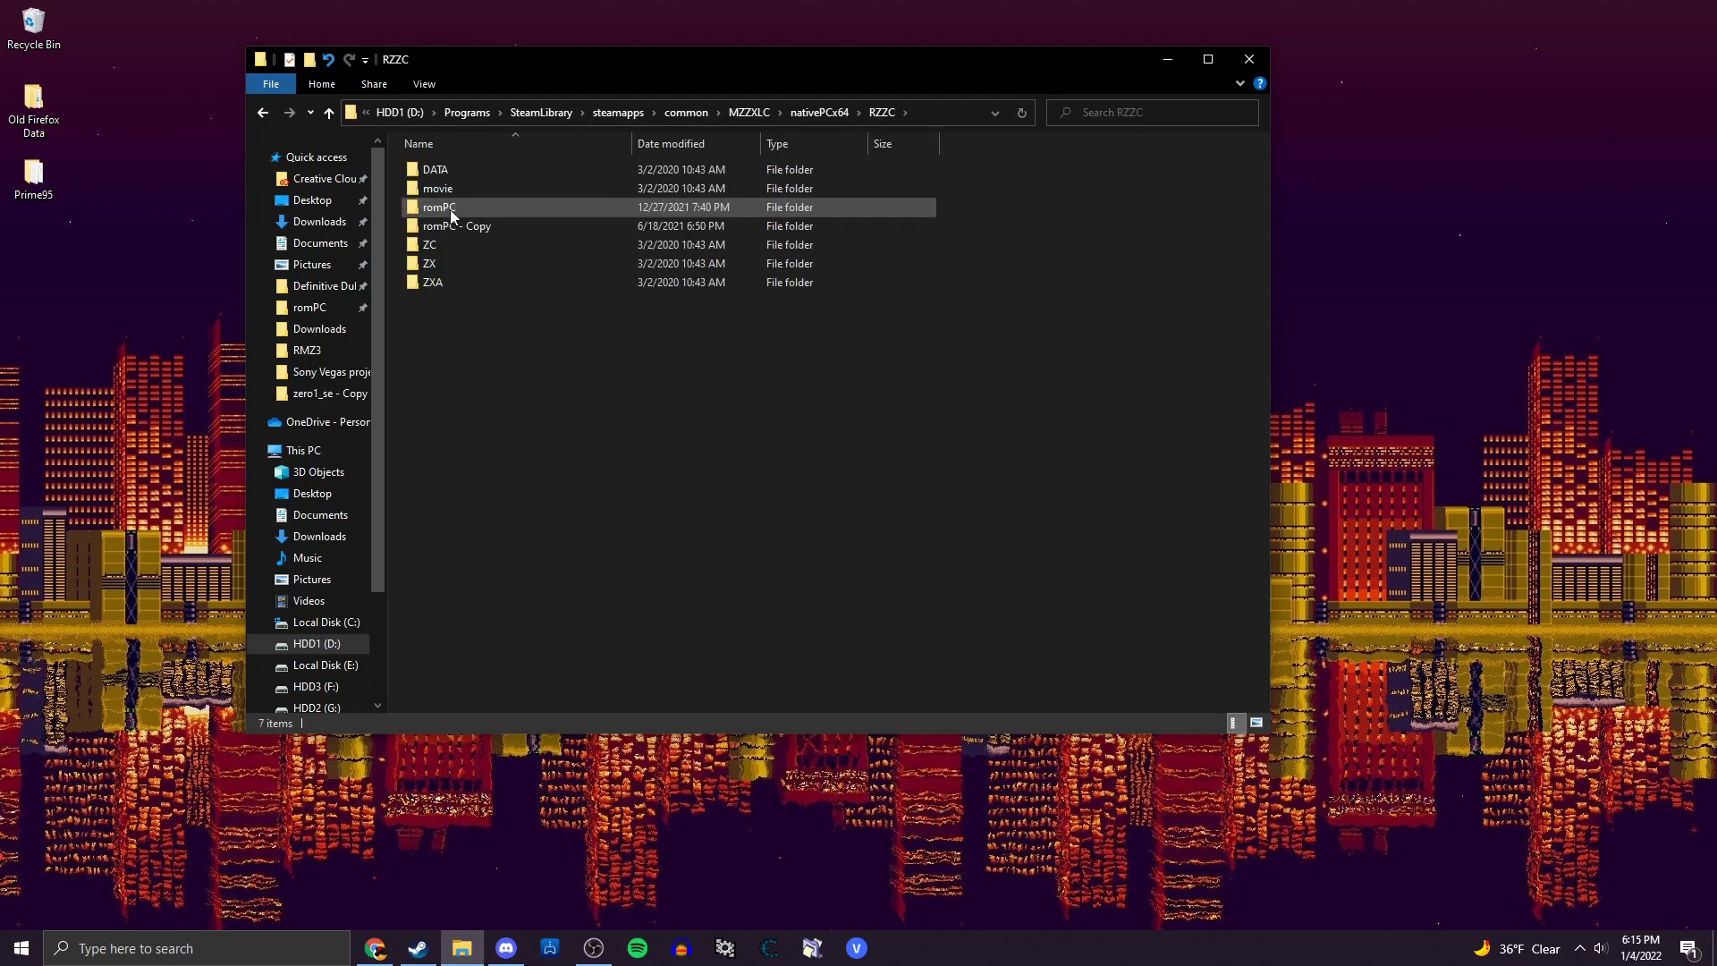
double_click(448, 206)
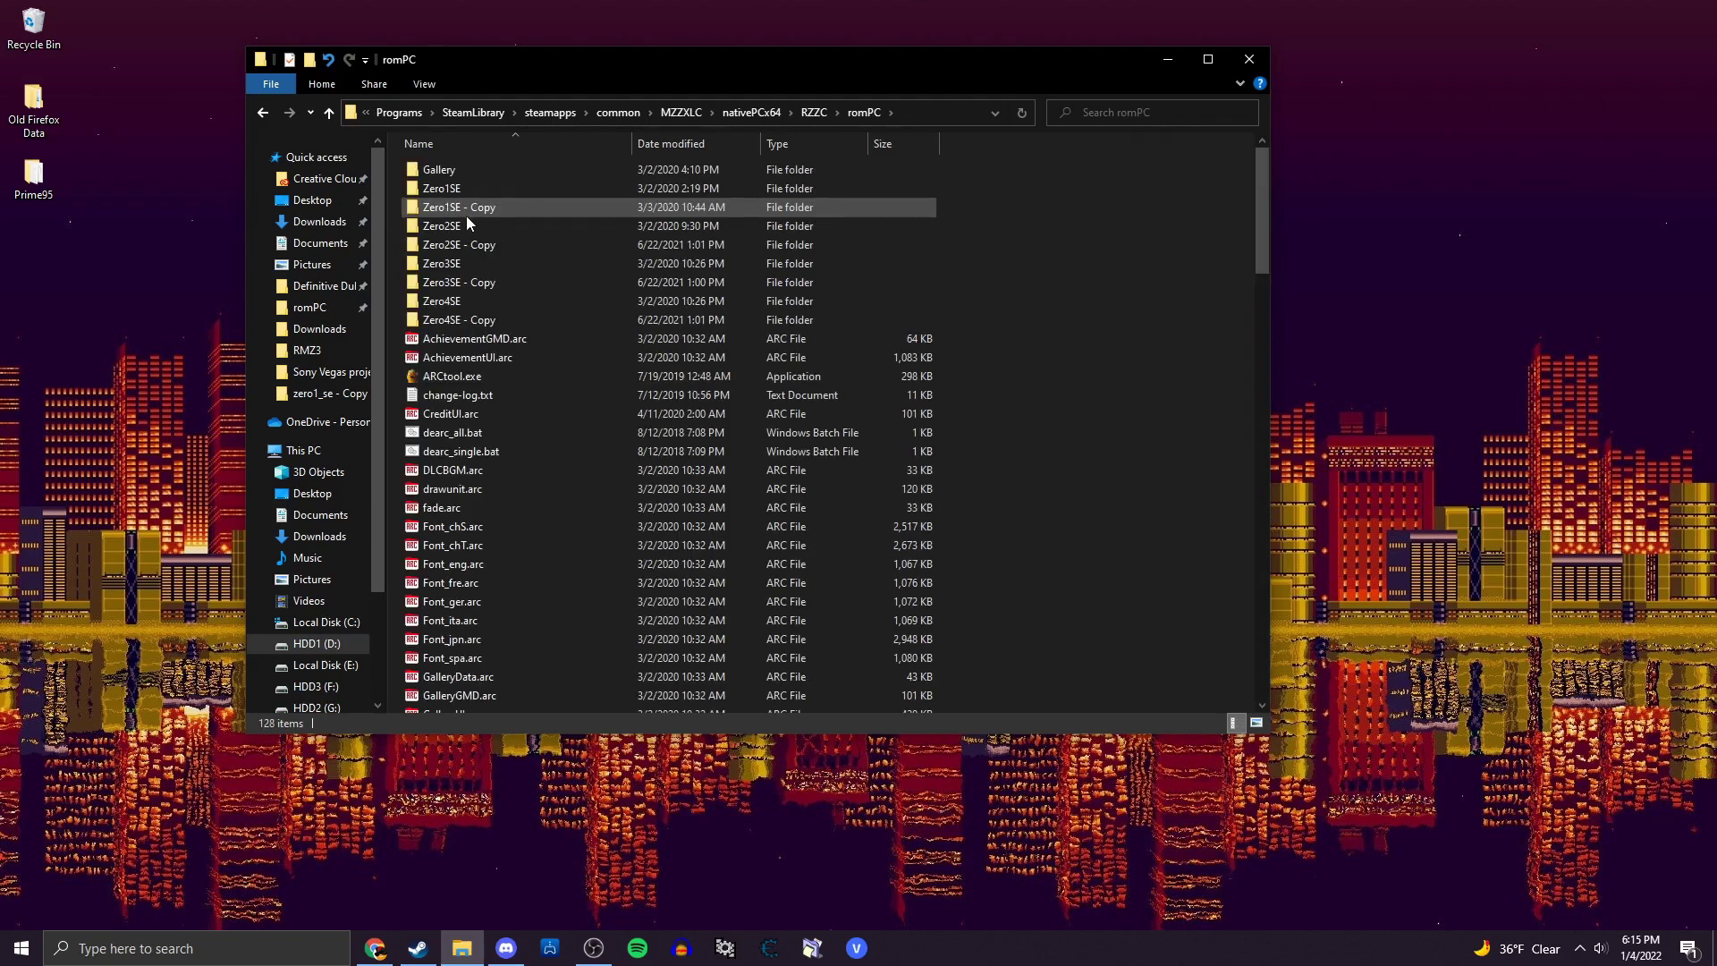
Look through the ARC files in the romPC folder, including the Zero and ZX sound archives.
scroll(479, 240, "down", 2)
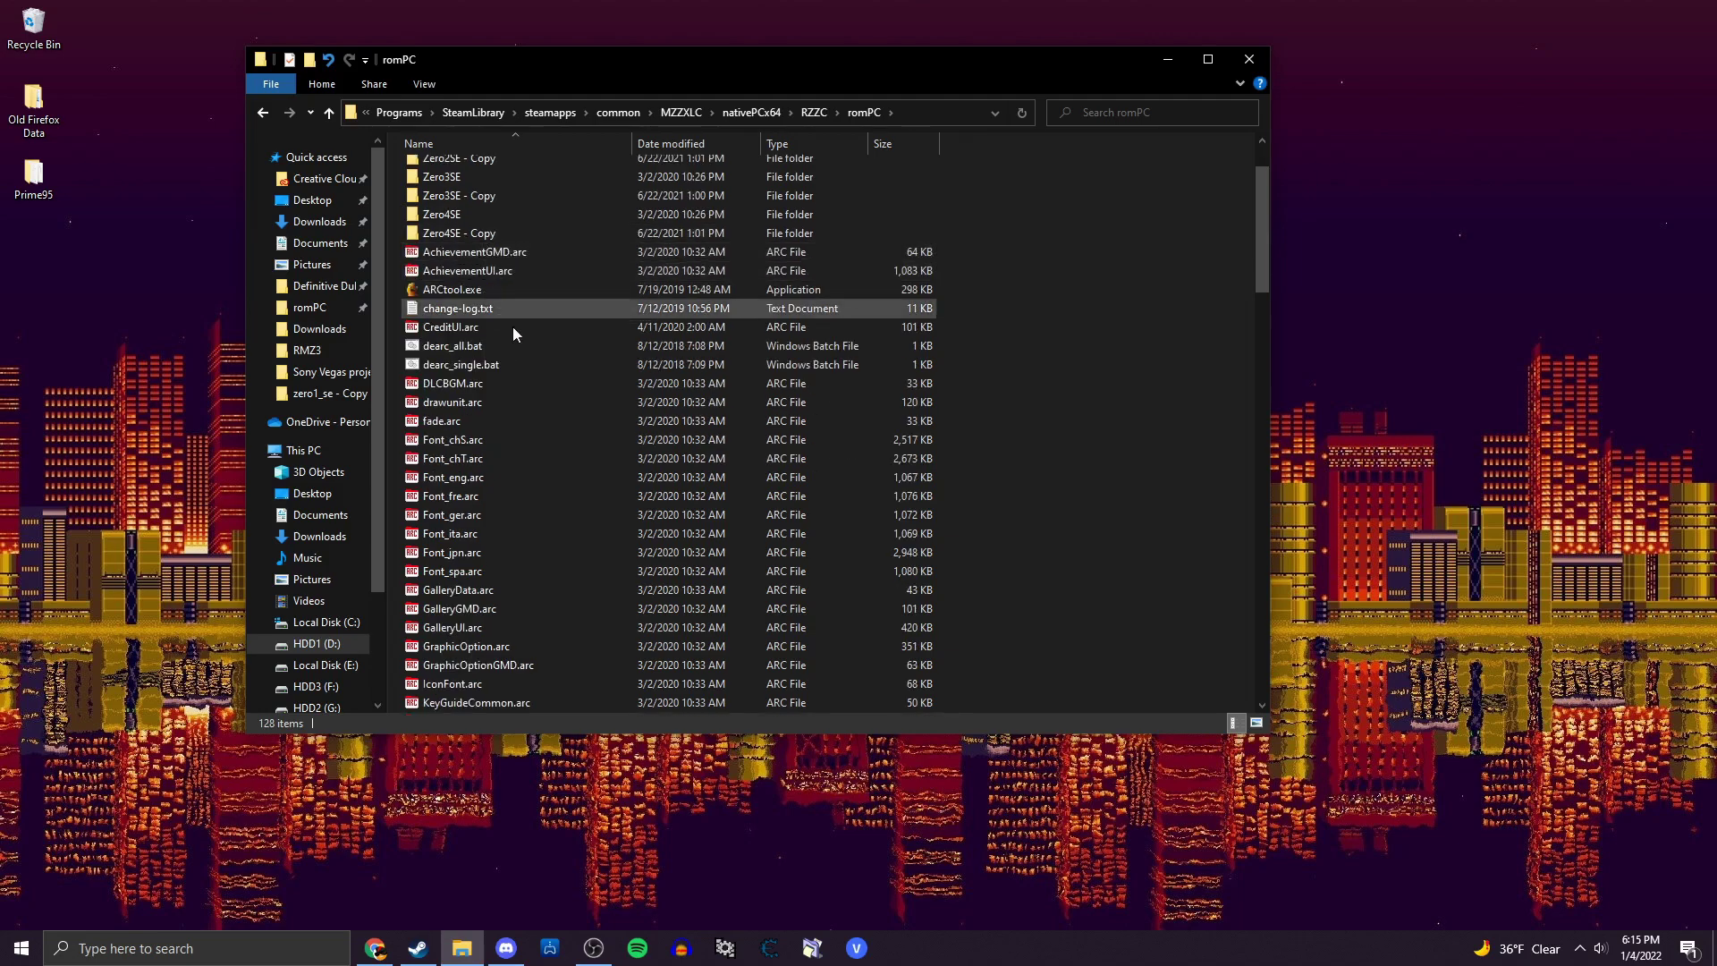
scroll(490, 483, "down", 4)
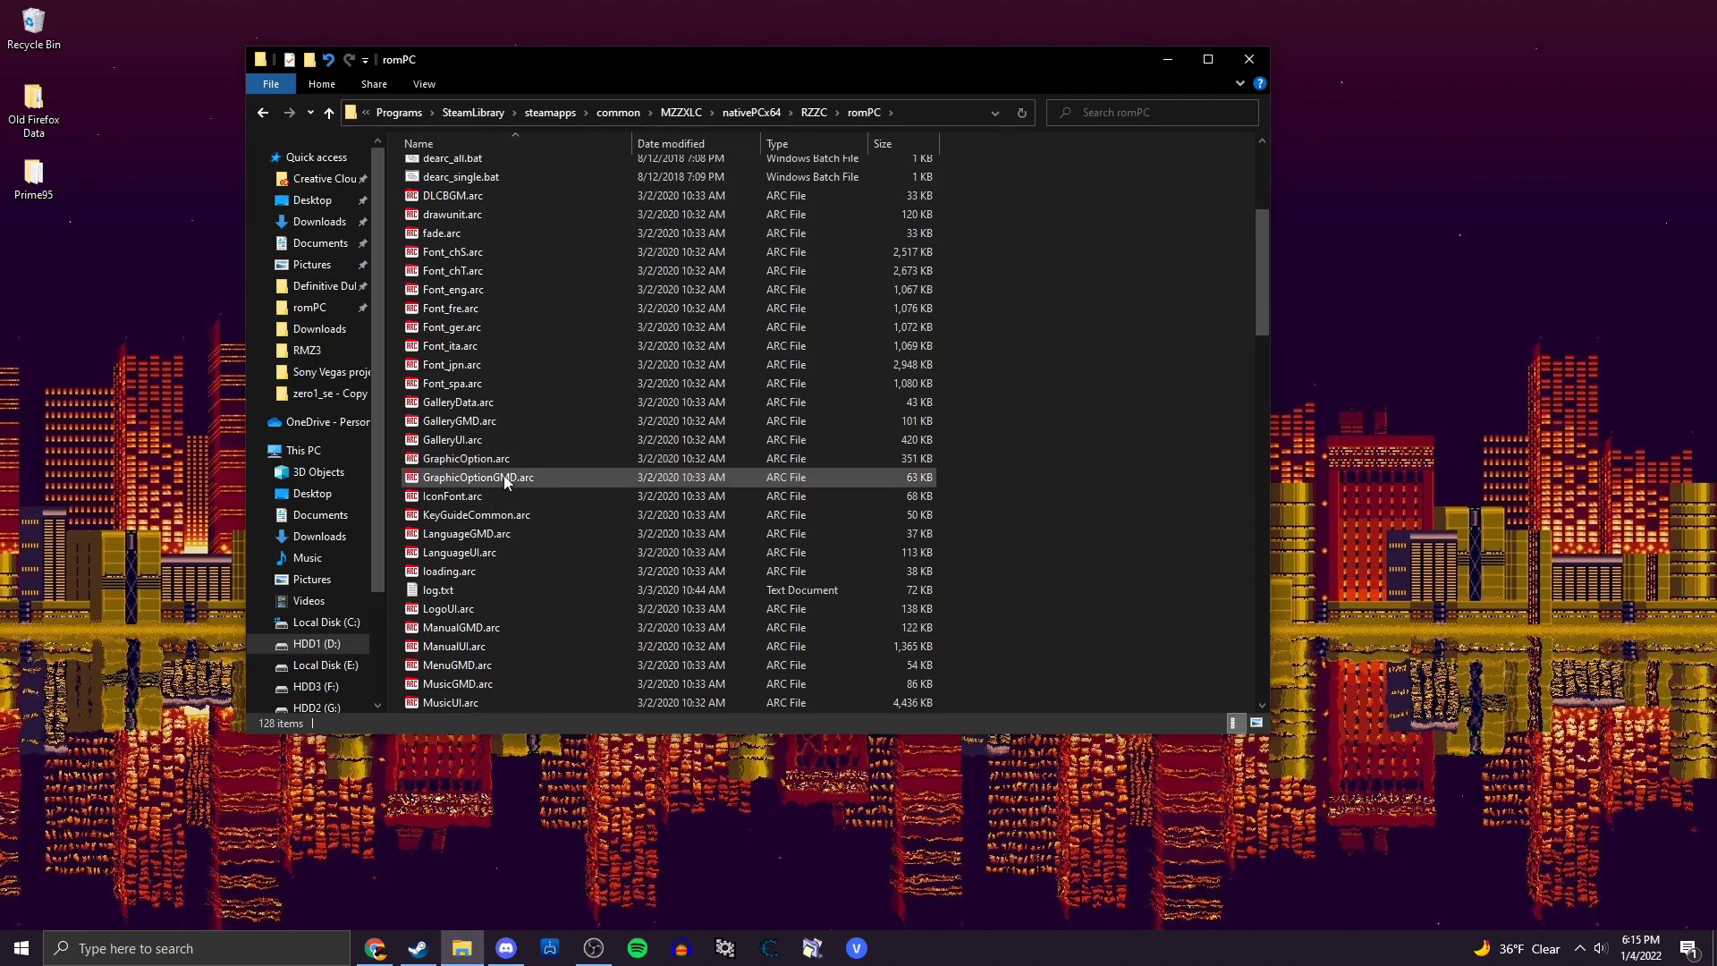
scroll(555, 428, "down", 20)
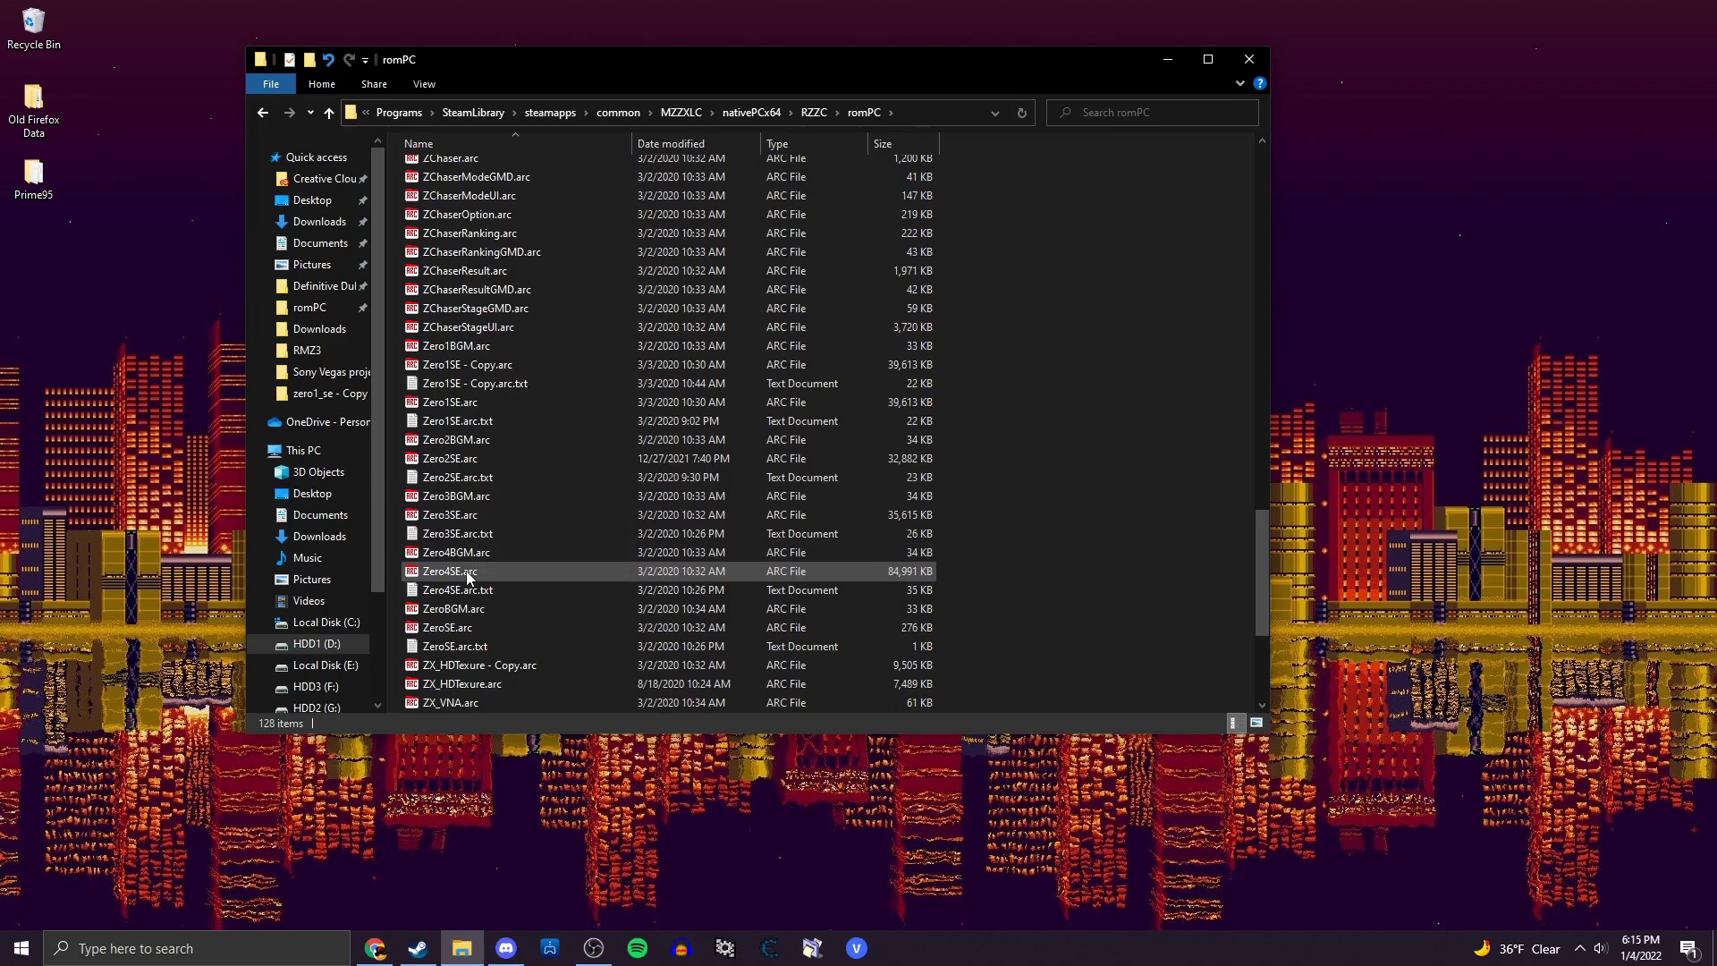
scroll(480, 573, "down", 5)
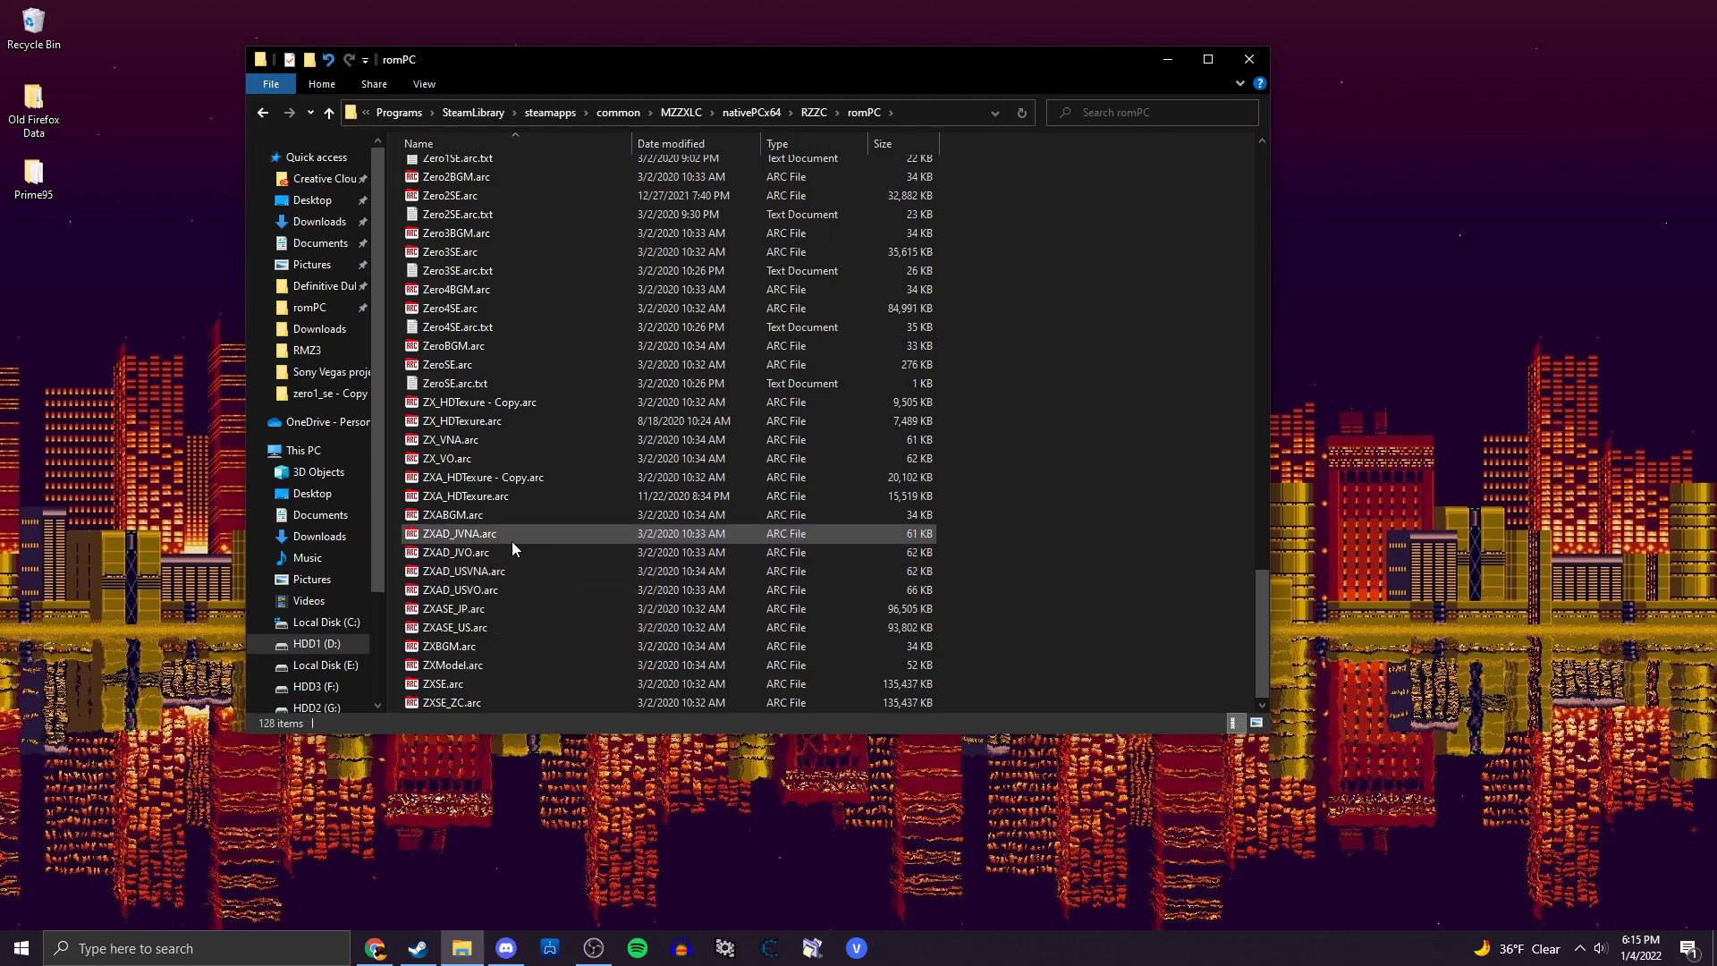
scroll(538, 509, "up", 3)
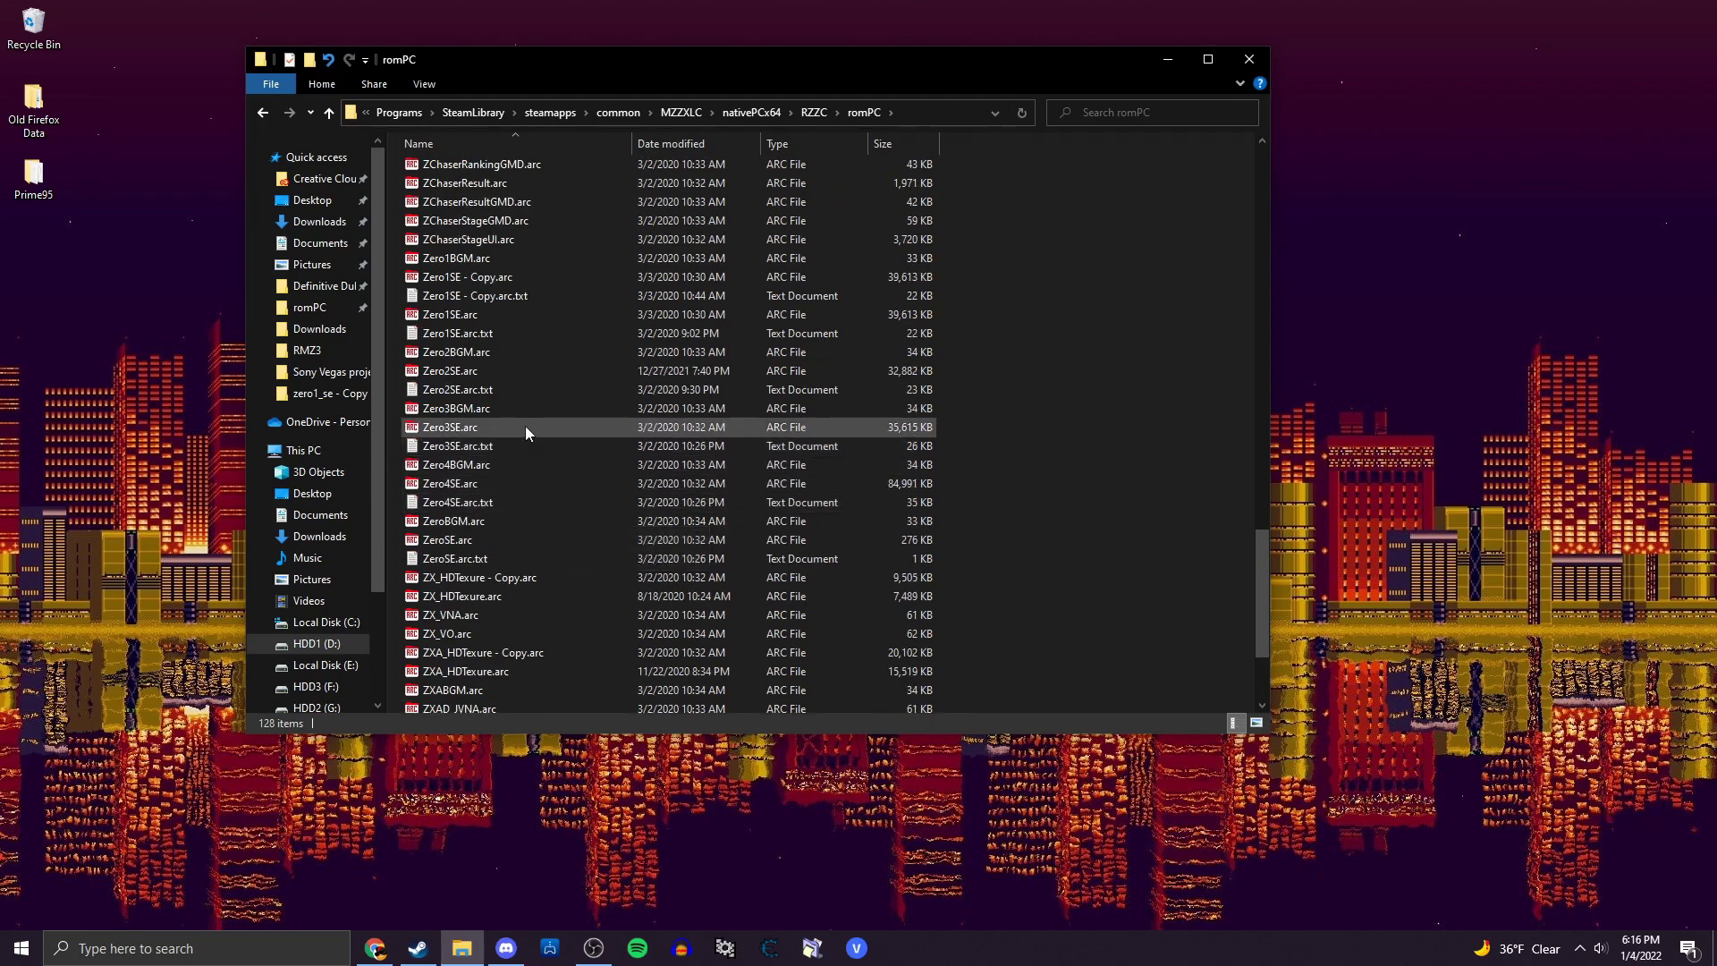
scroll(524, 425, "up", 7)
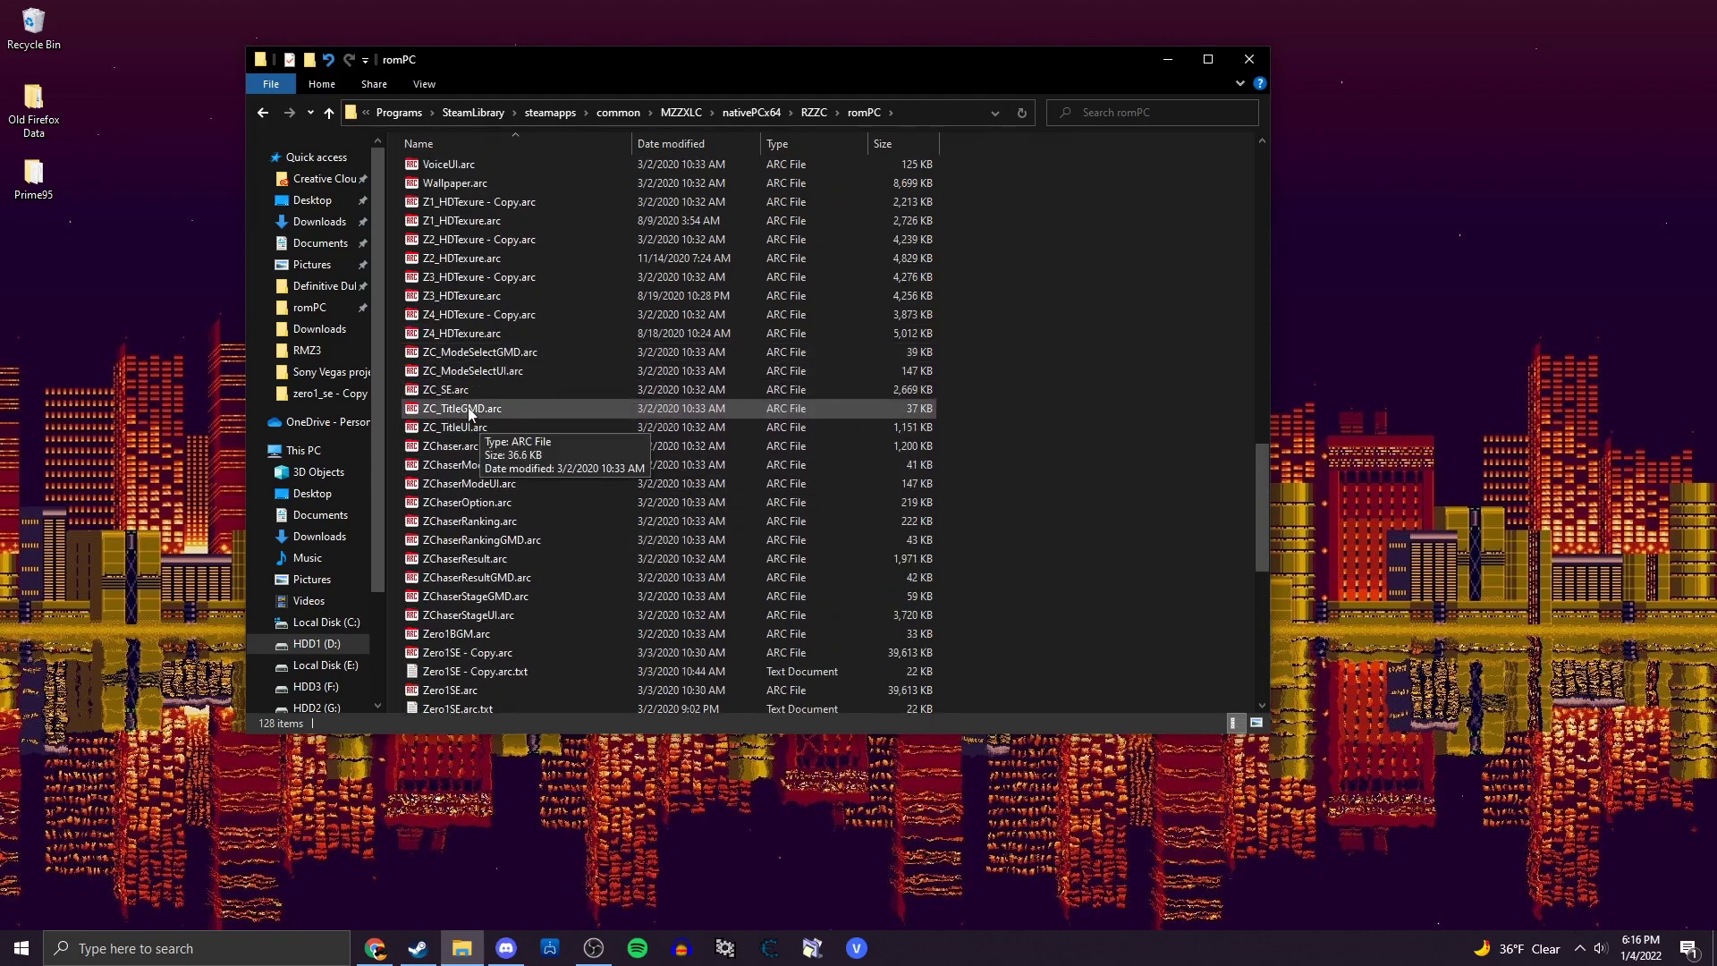
scroll(481, 543, "down", 5)
scroll(481, 542, "down", 5)
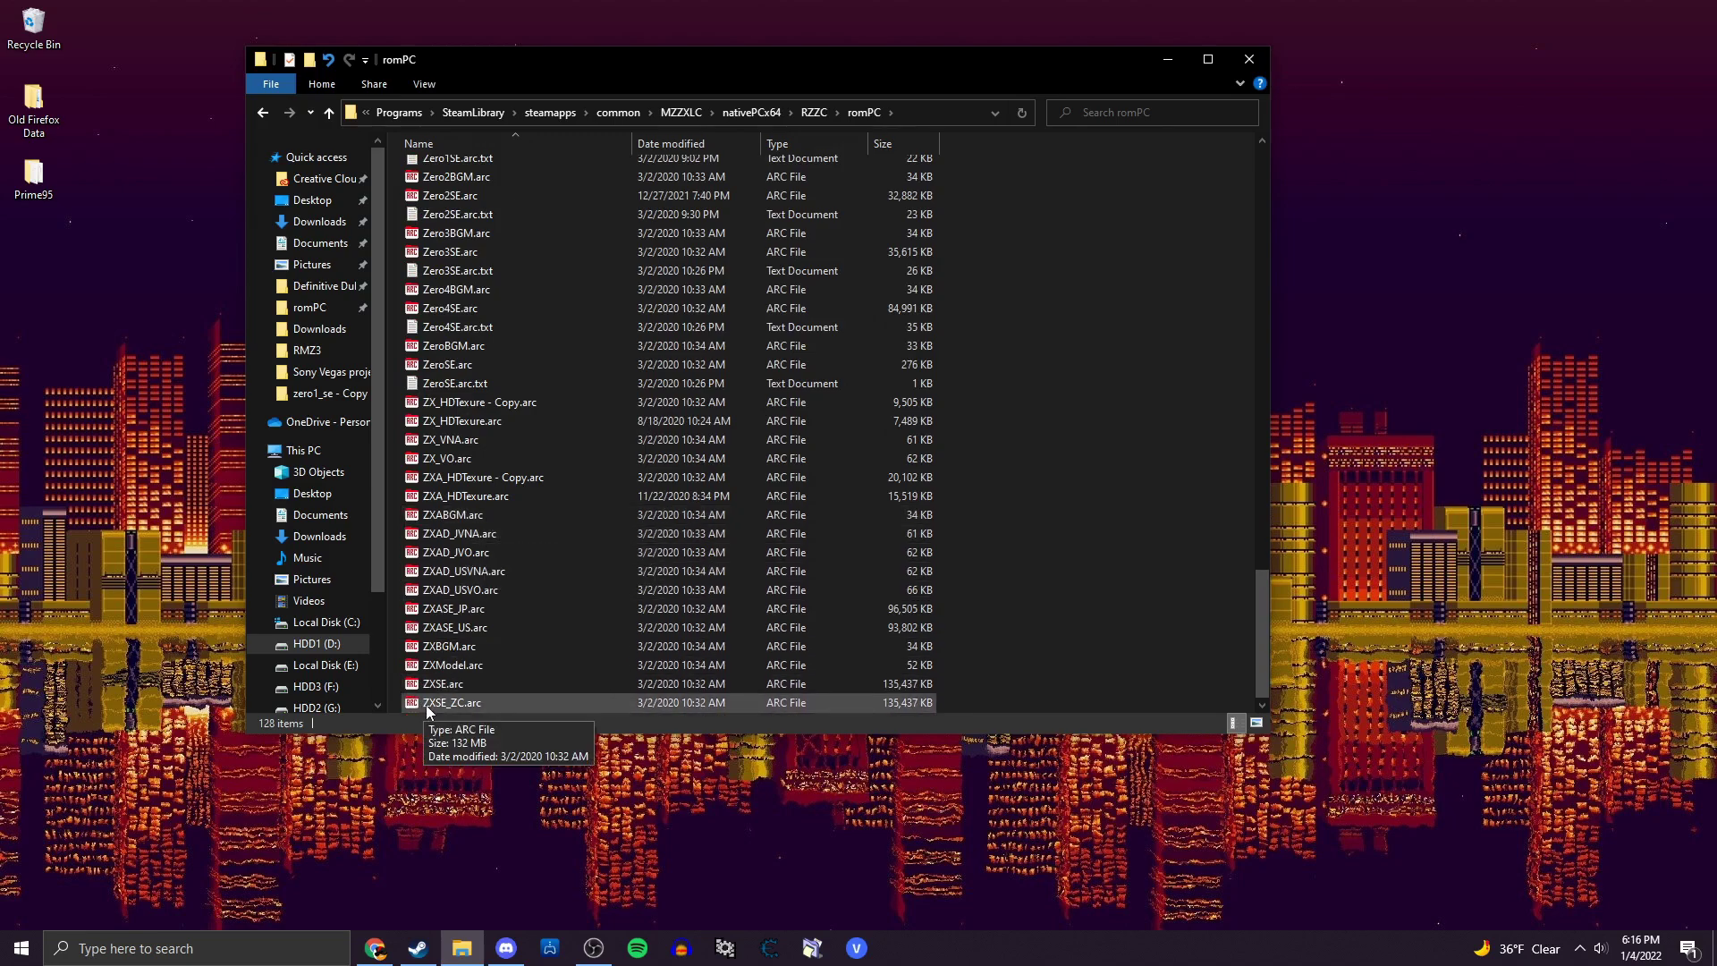
scroll(553, 631, "up", 3)
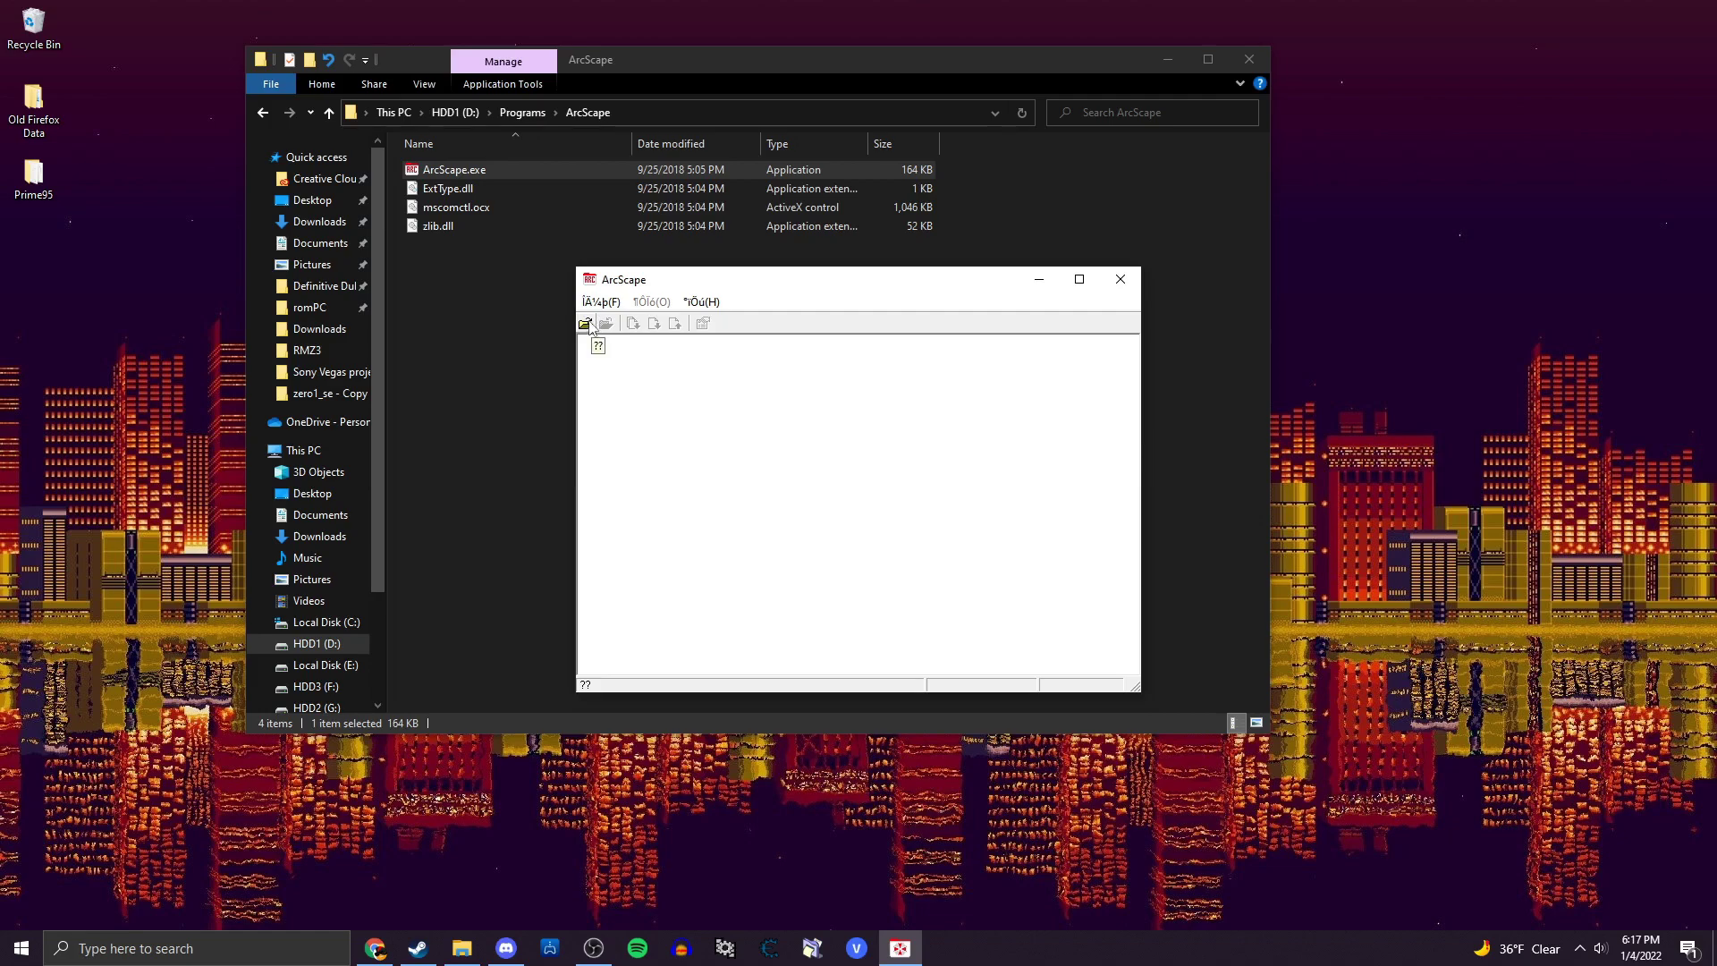
In ArcScape, open Zero1SE.arc from the romPC folder and bring up the destination folder chooser for extracting it.
left_click(589, 324)
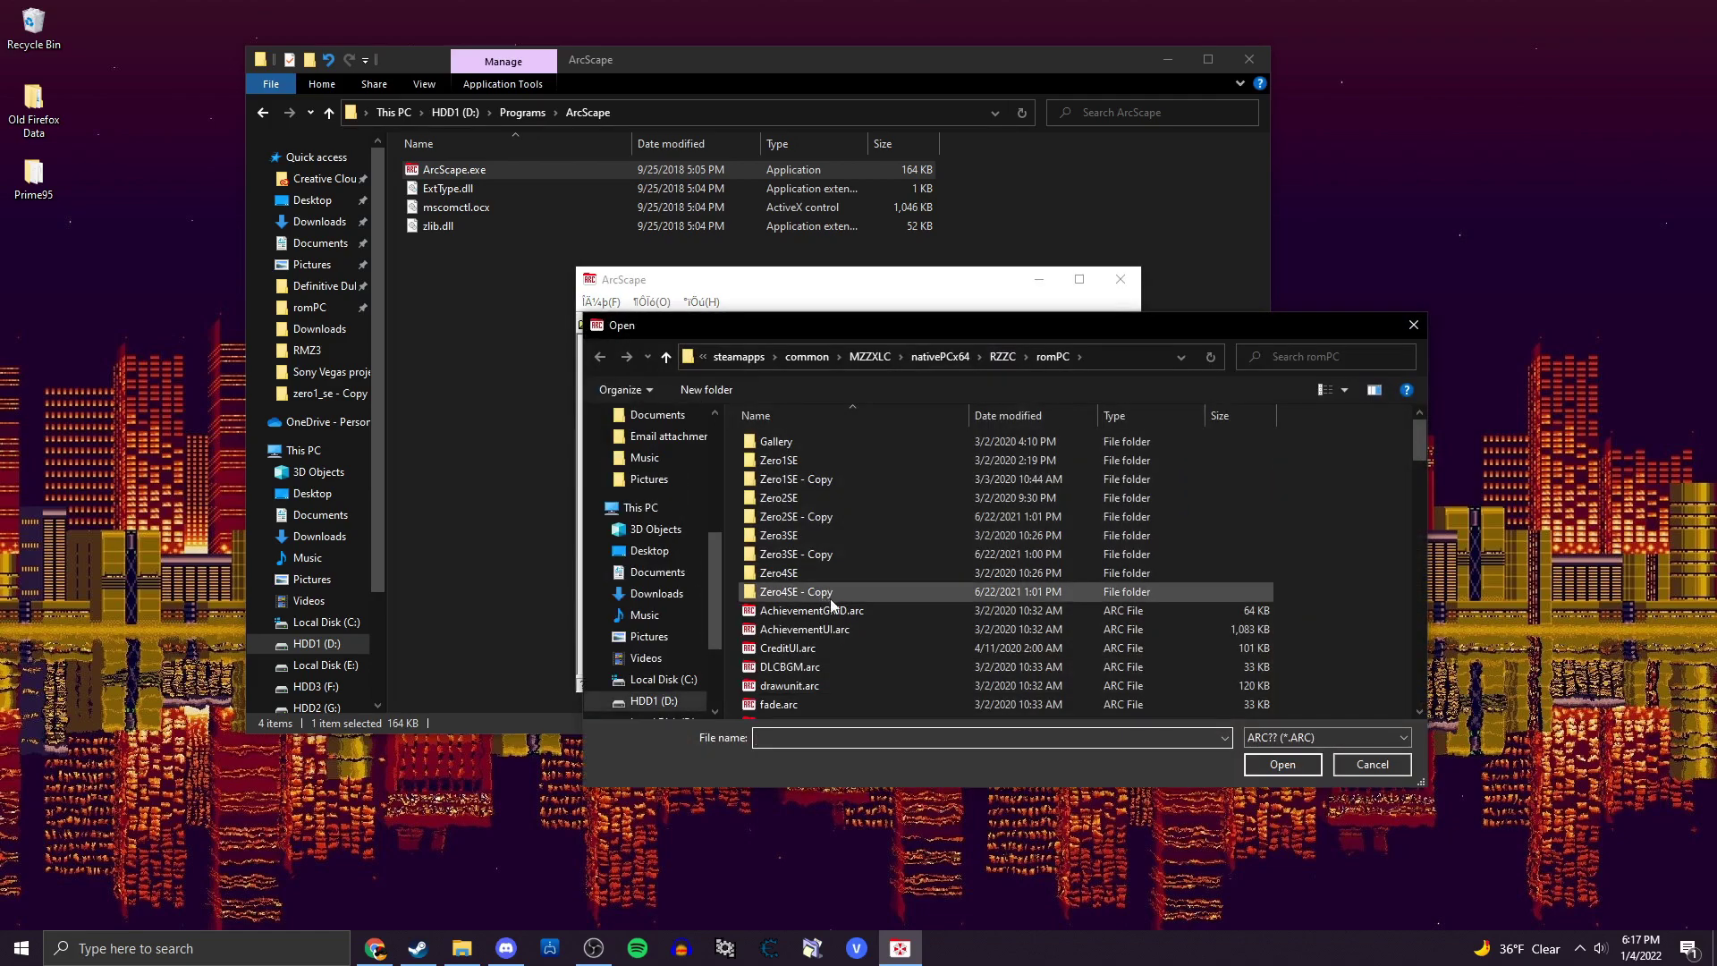
scroll(840, 601, "down", 6)
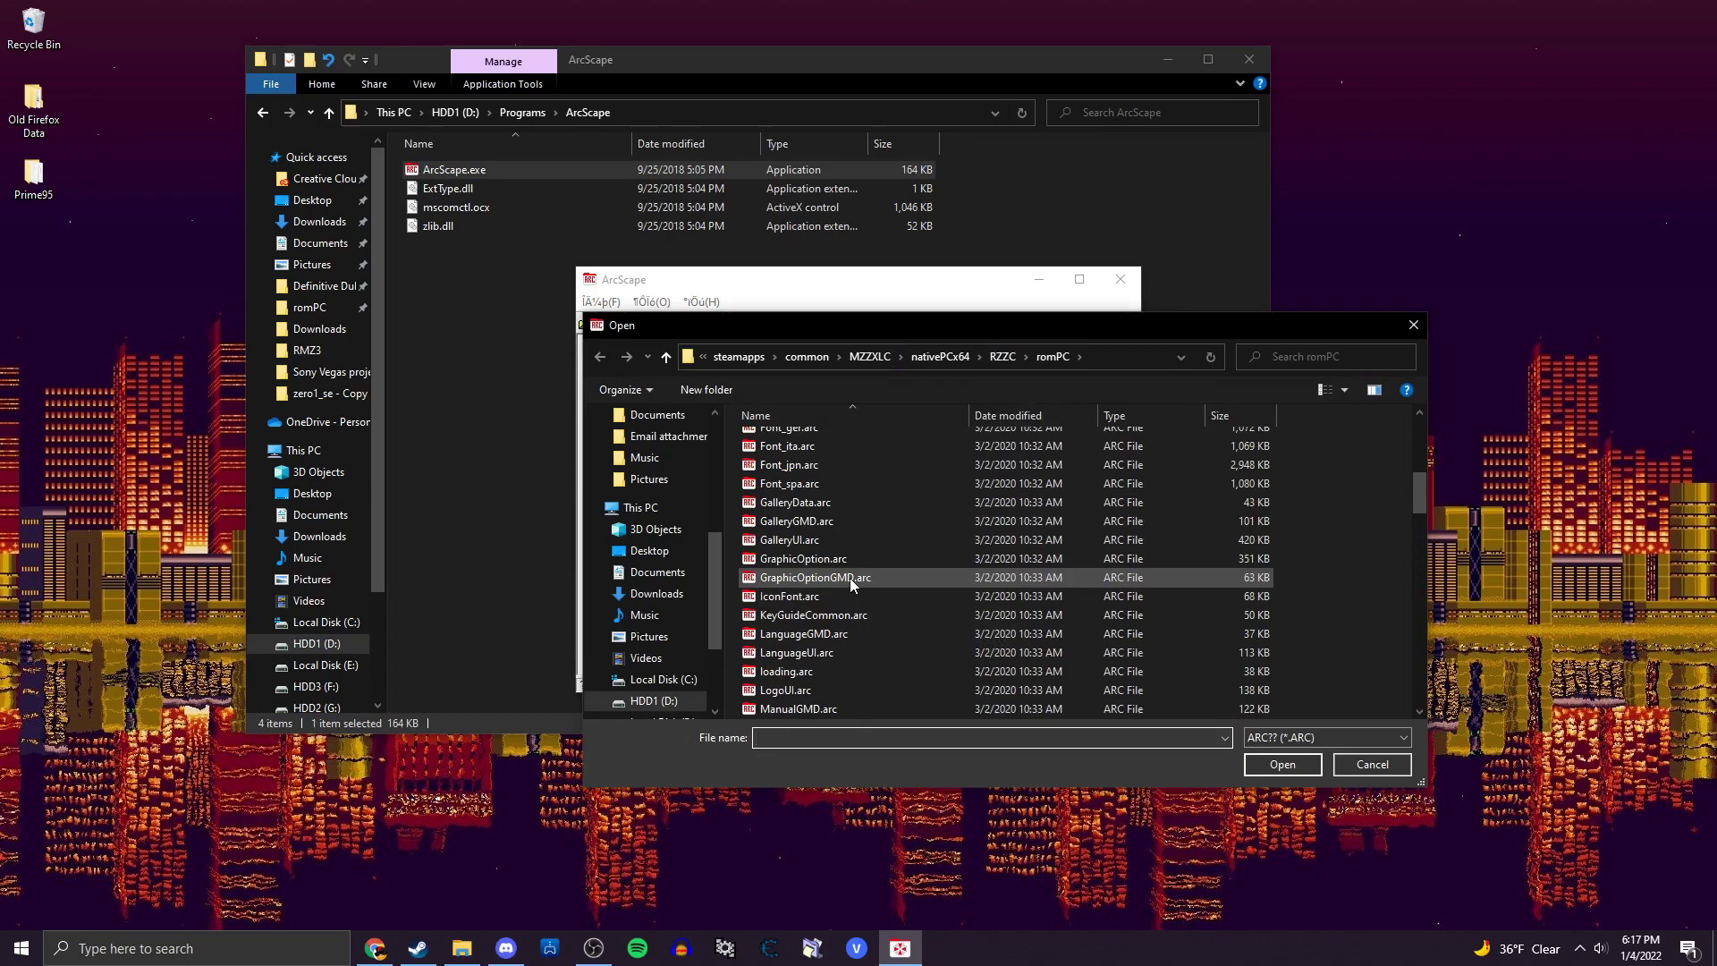
scroll(854, 572, "down", 10)
scroll(860, 565, "down", 5)
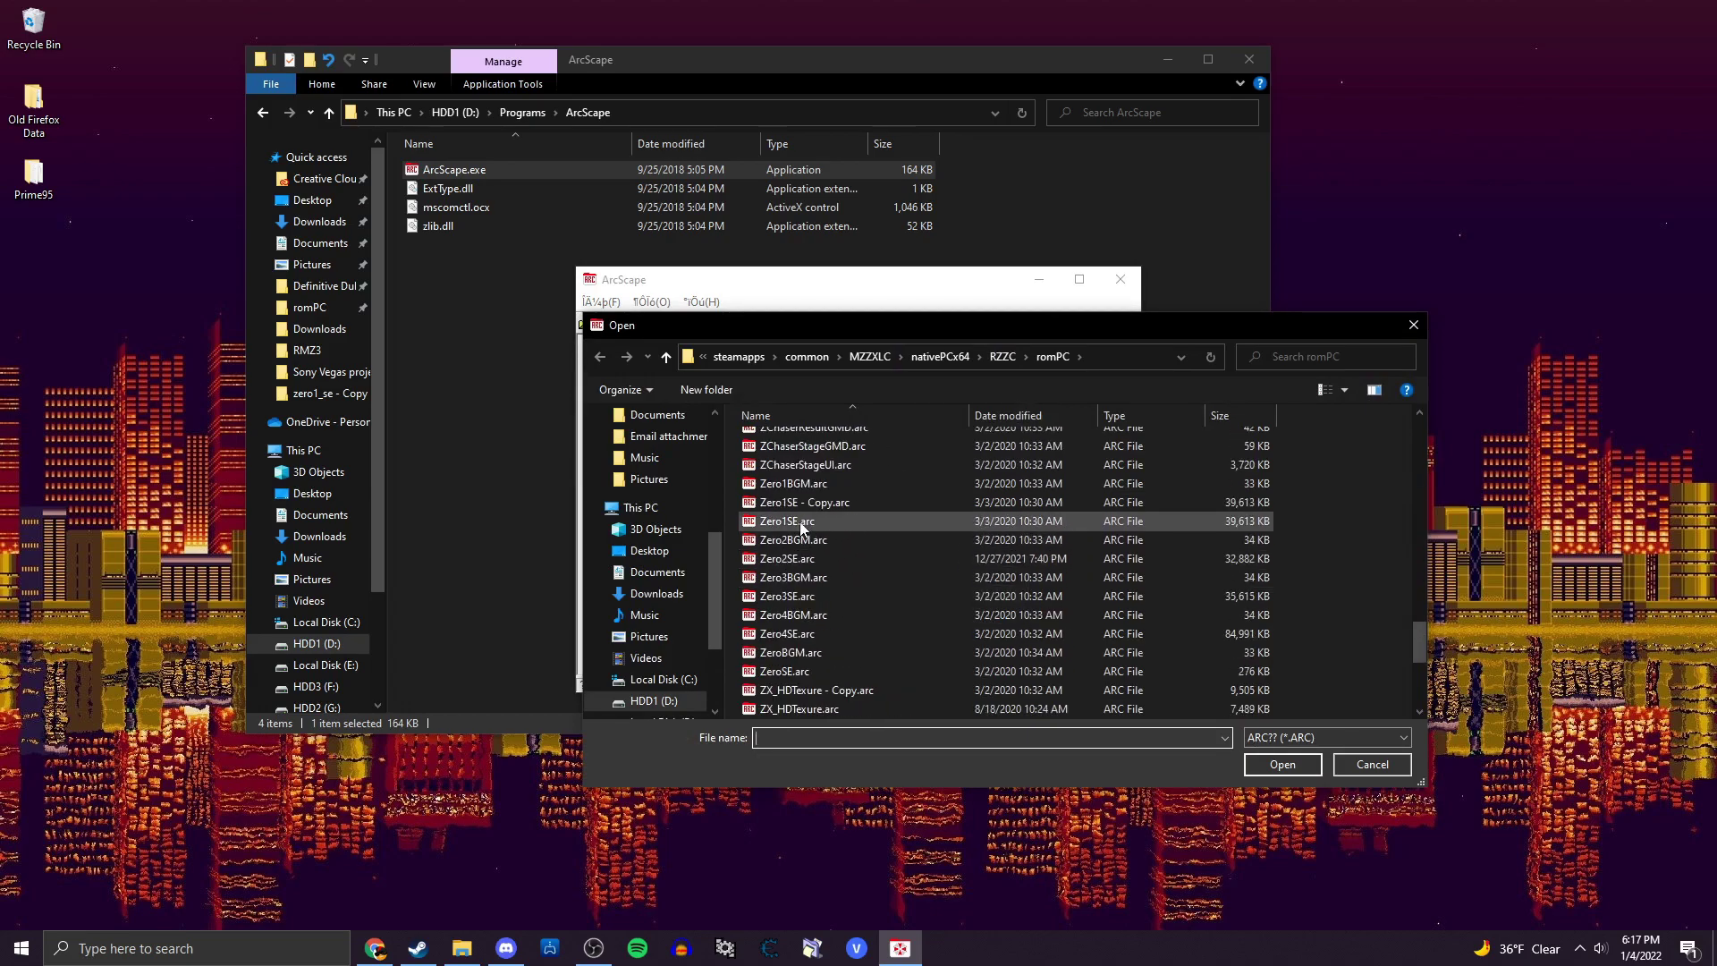
double_click(798, 522)
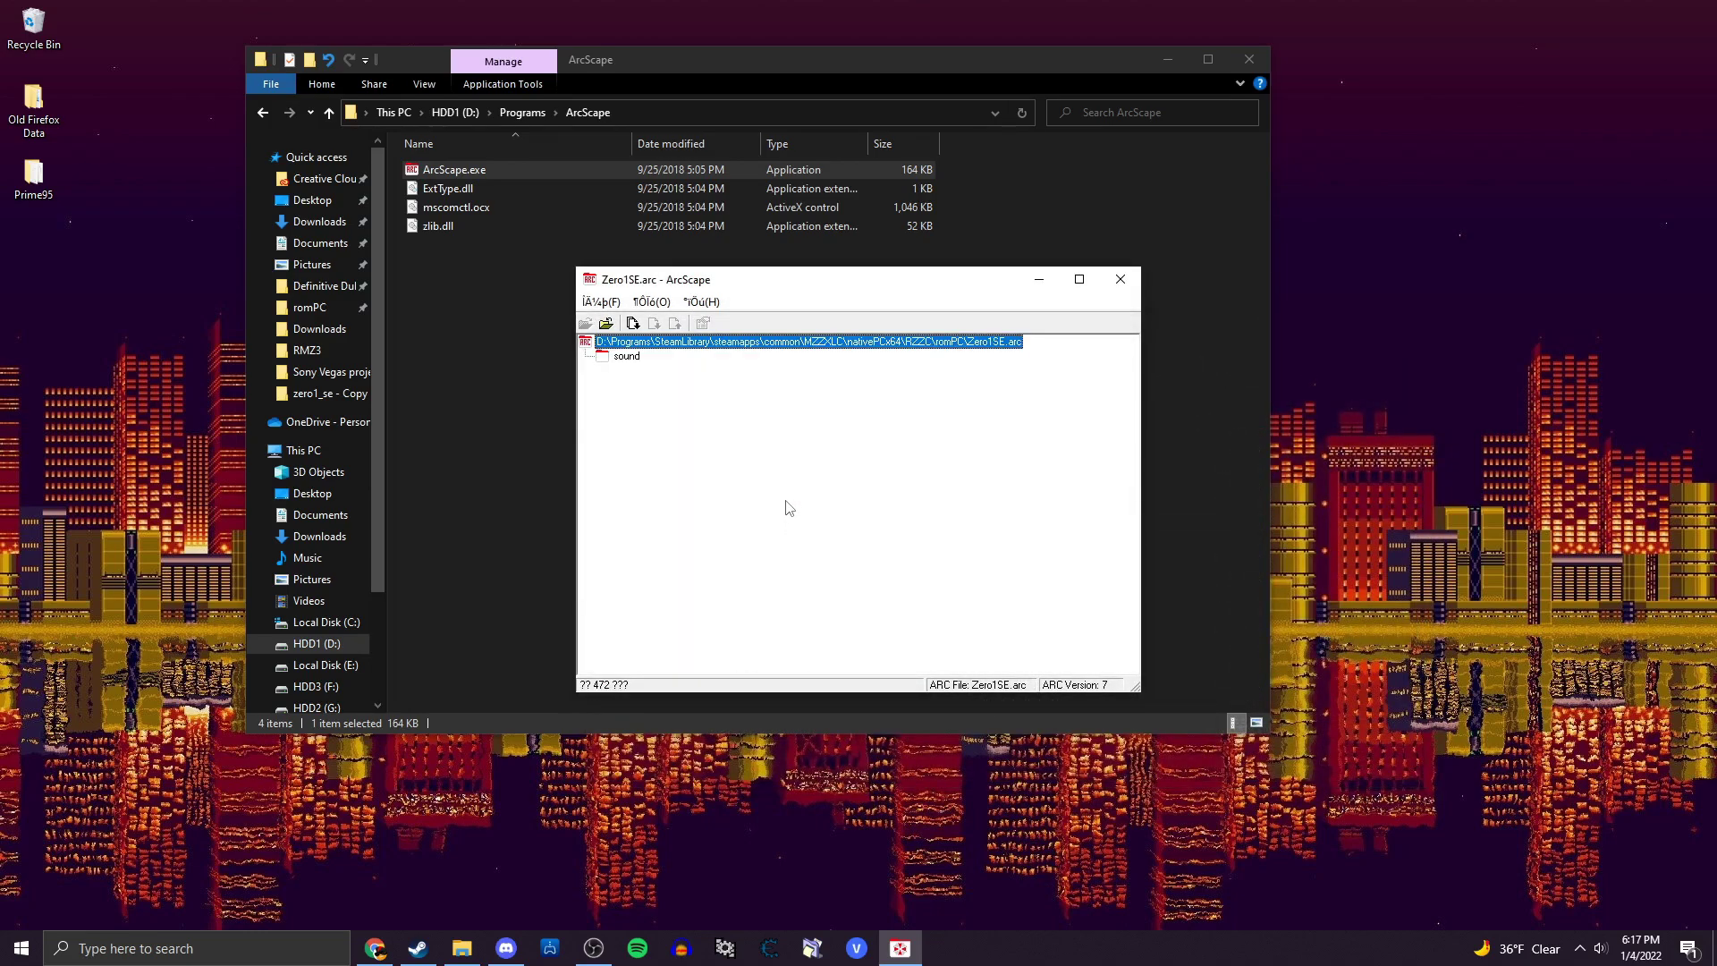
left_click(633, 323)
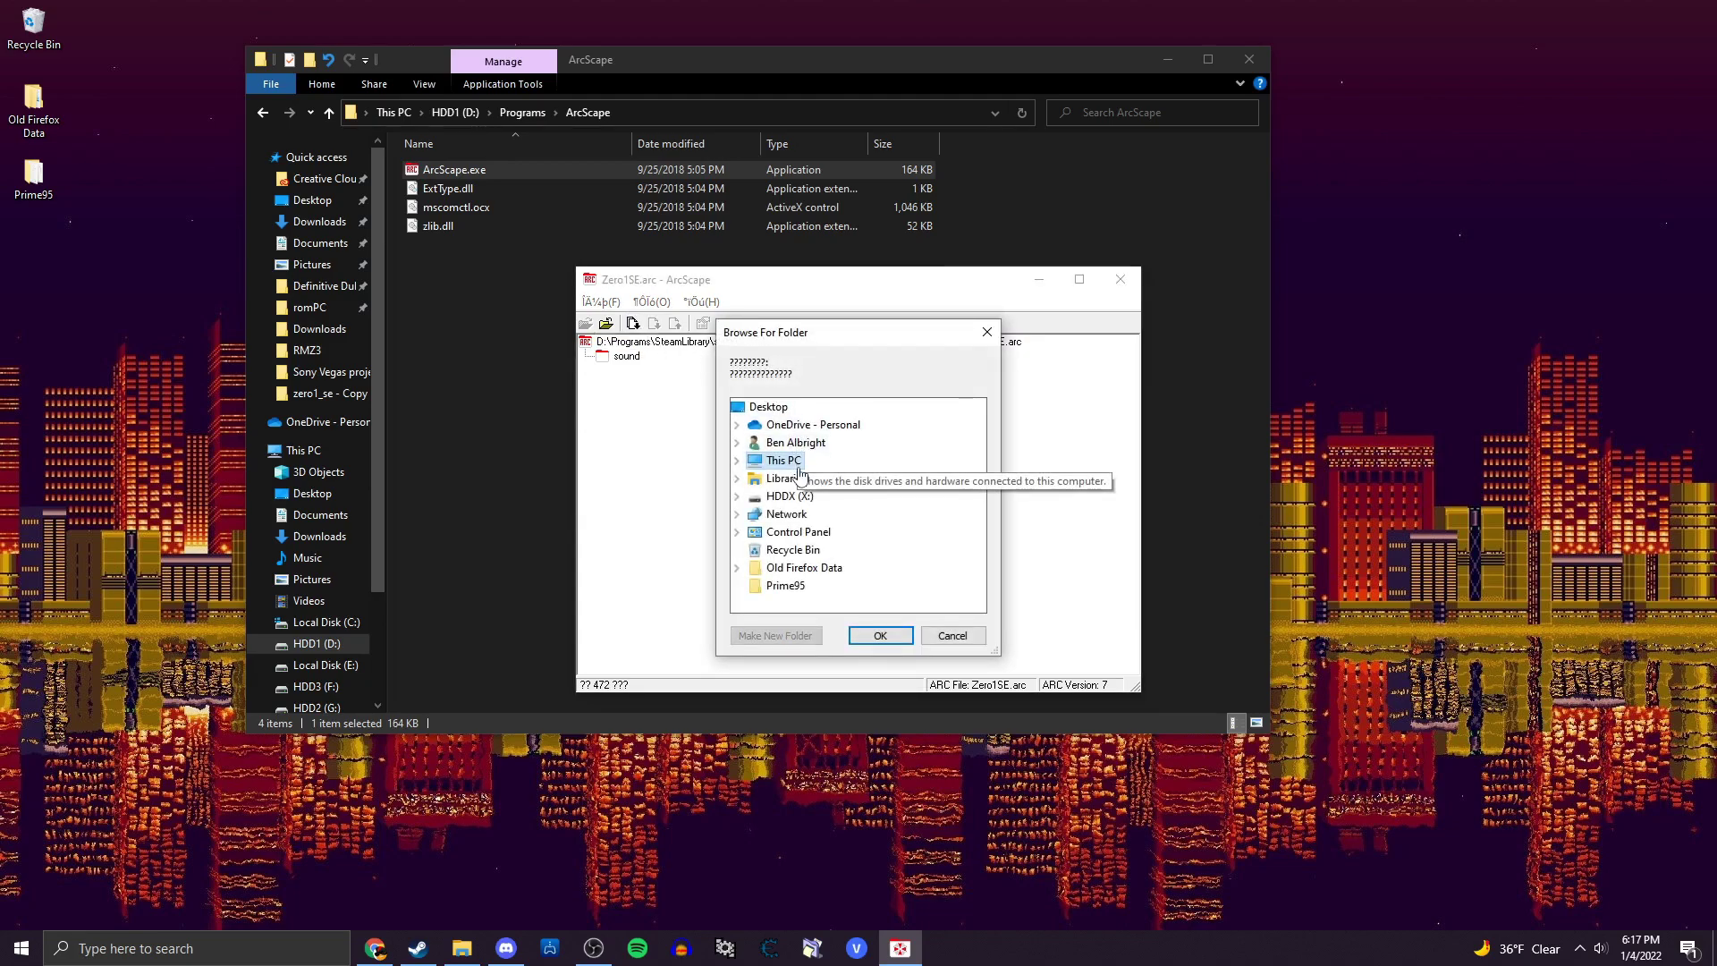
left_click(942, 637)
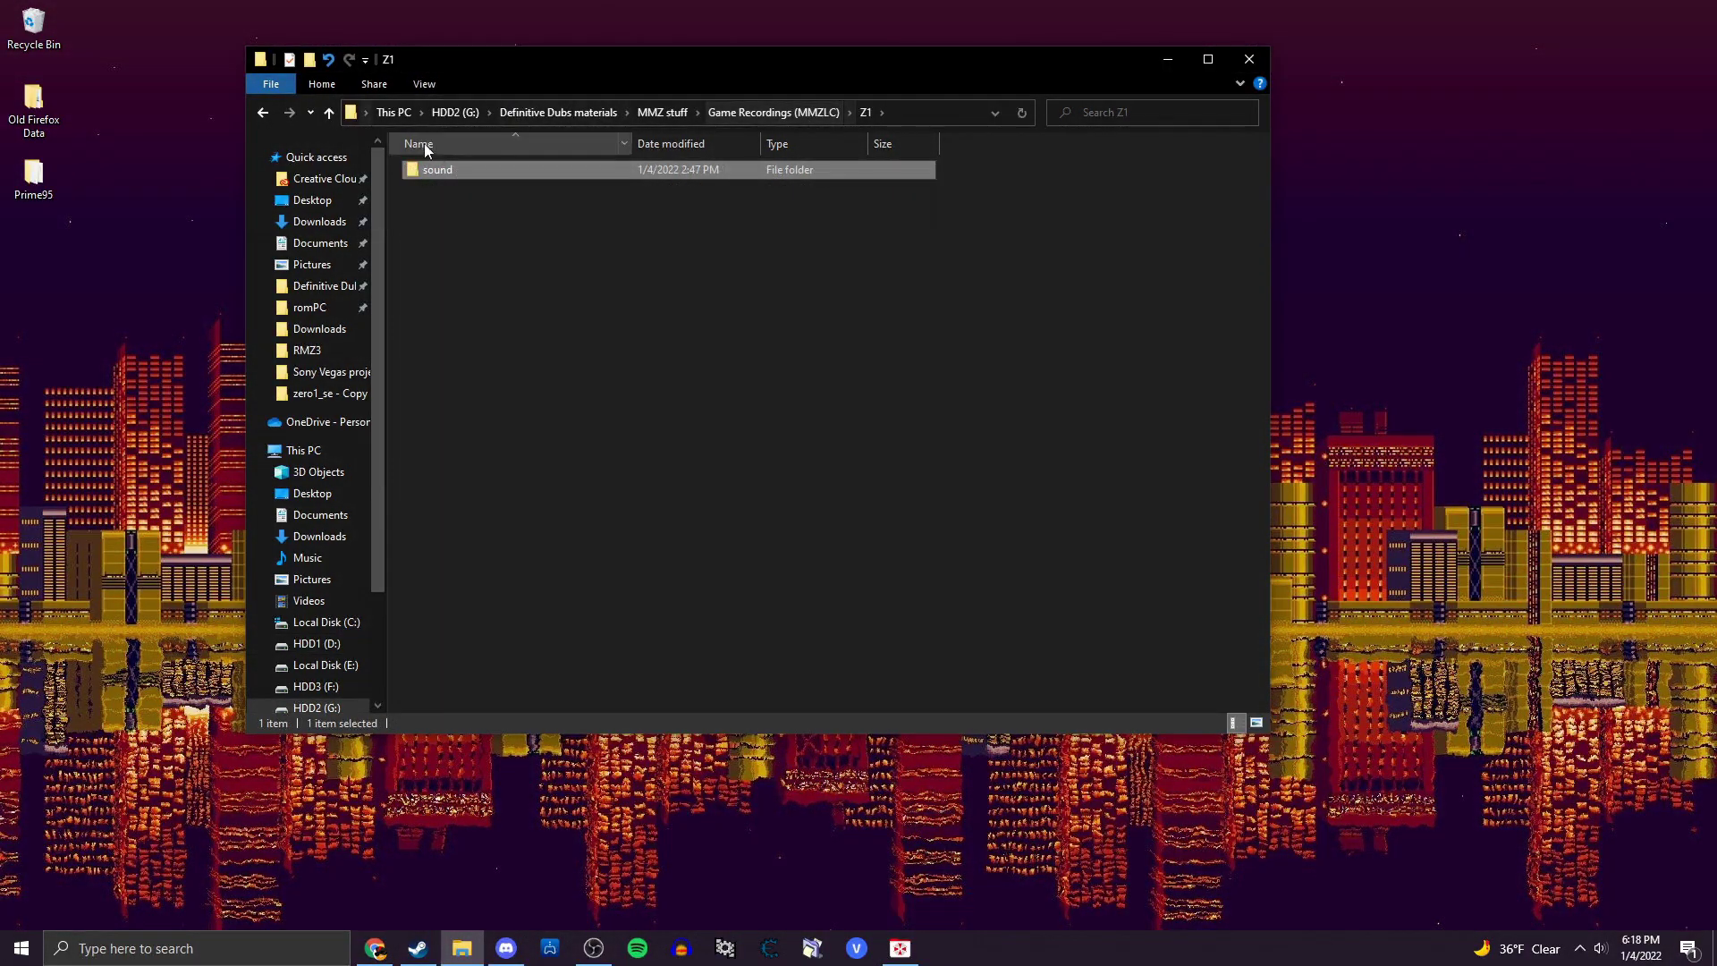
Open the extracted zero1_se folder inside sound, se, wav and widen the Name column to show the full file extensions.
double_click(470, 168)
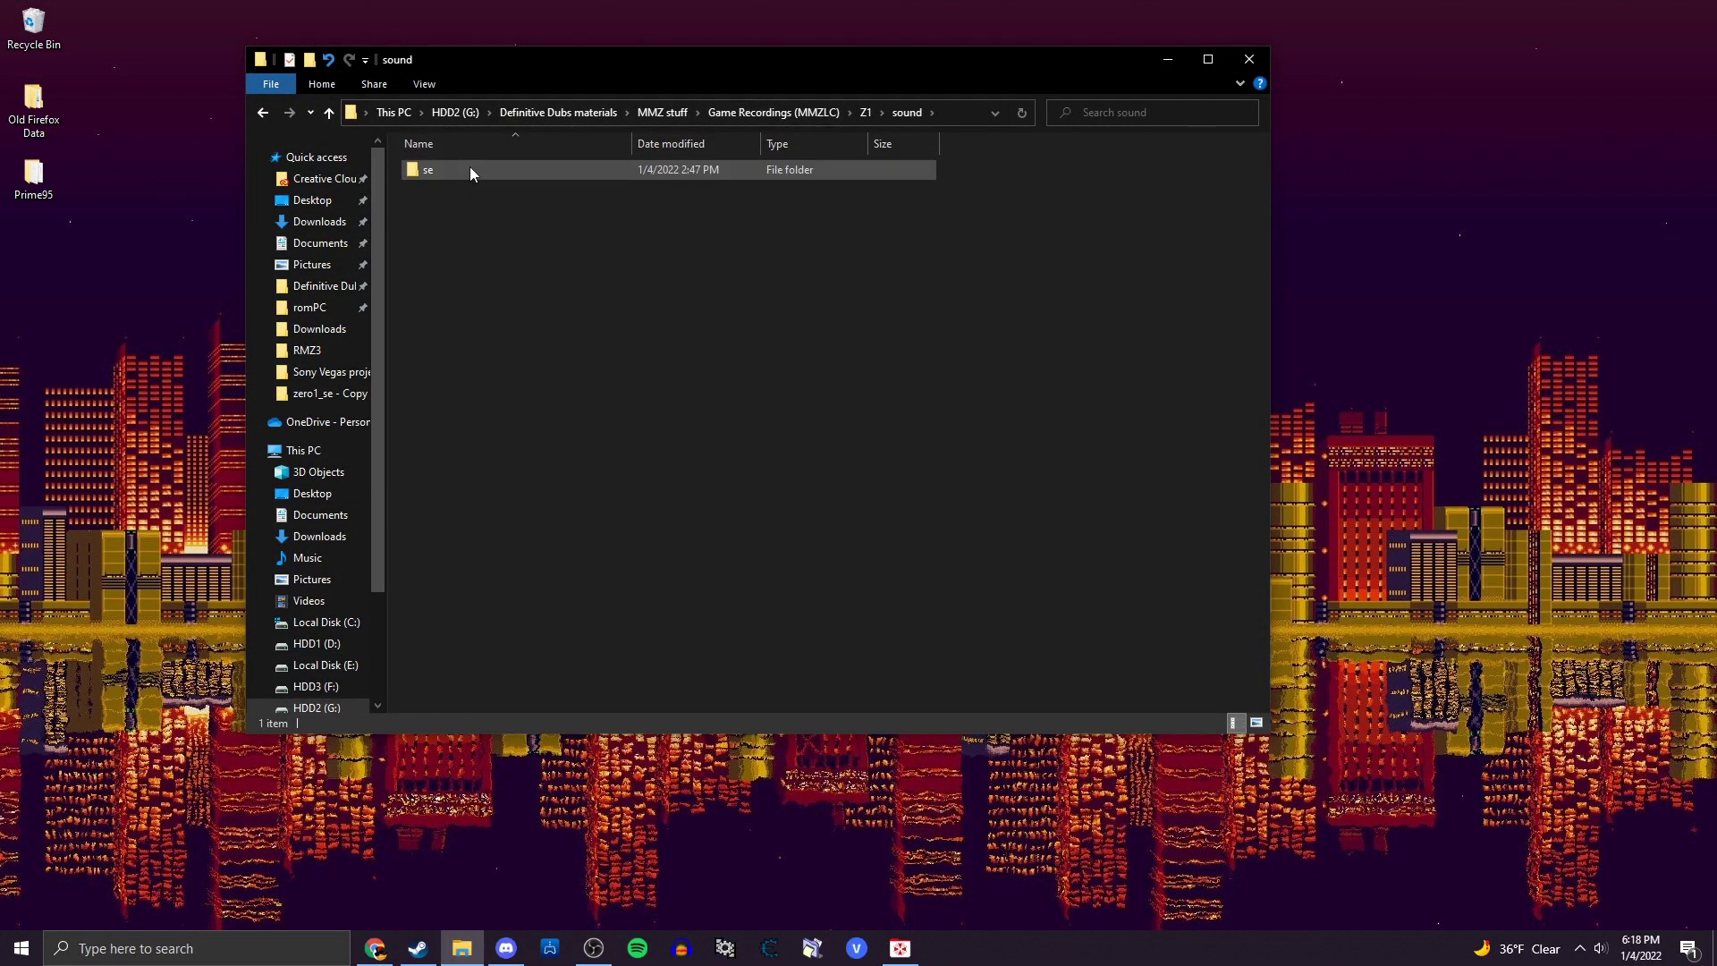
double_click(471, 170)
double_click(469, 169)
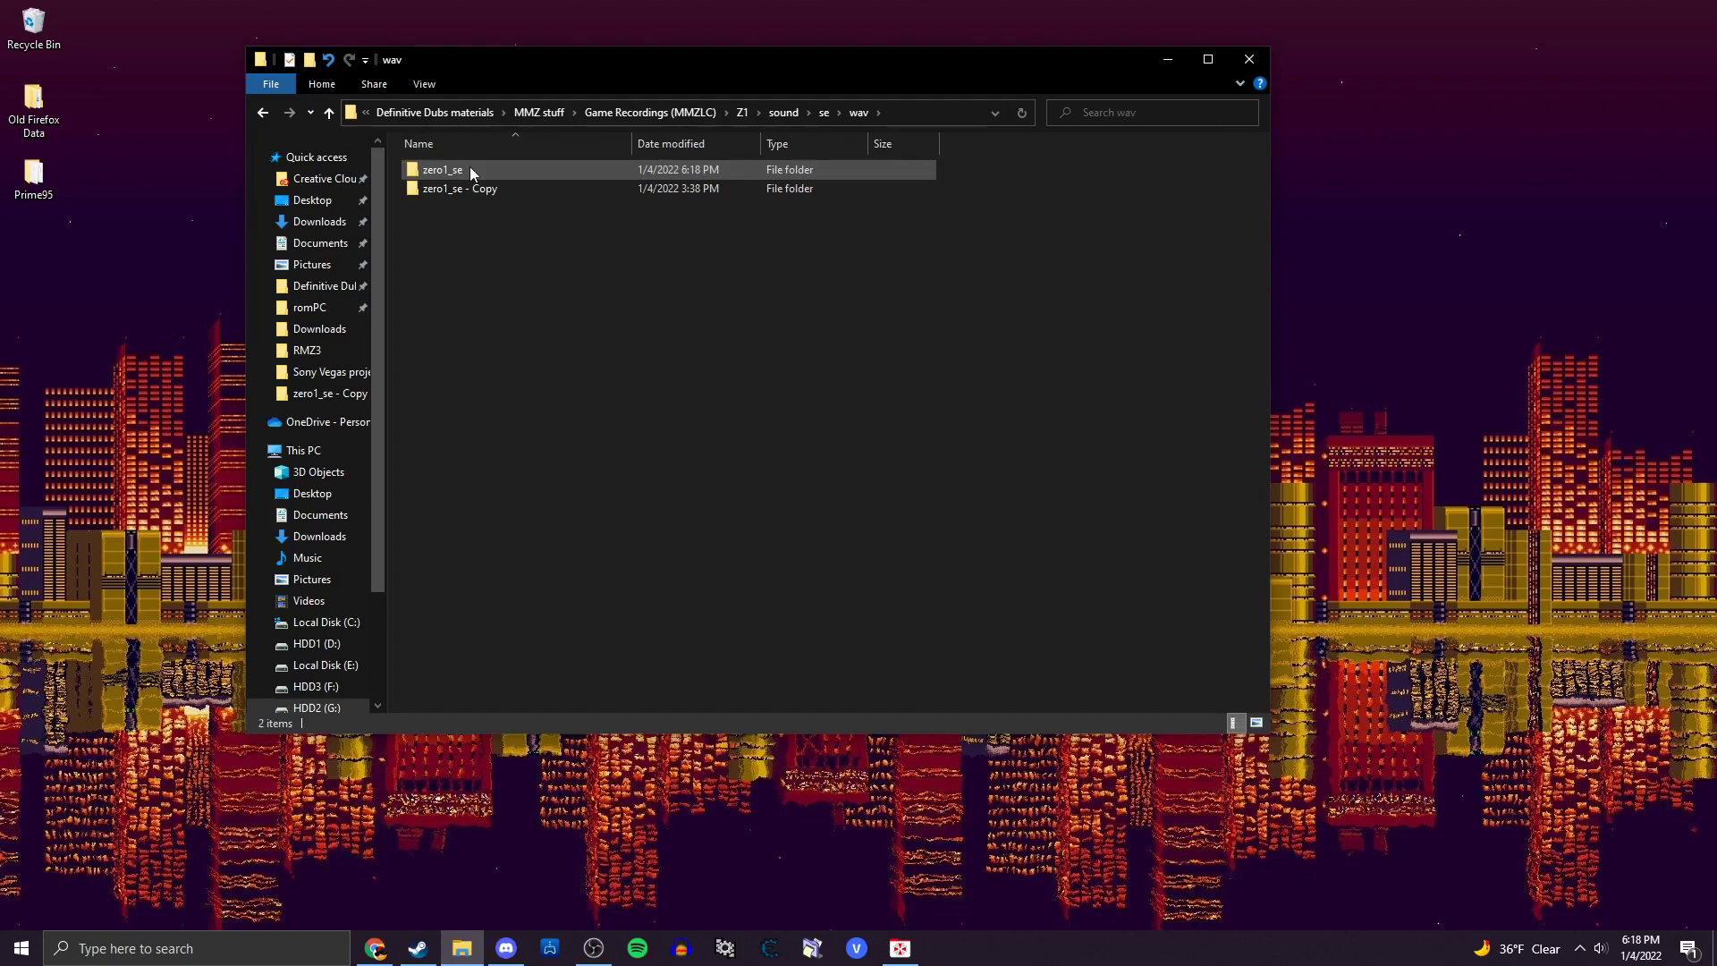
left_click(469, 169)
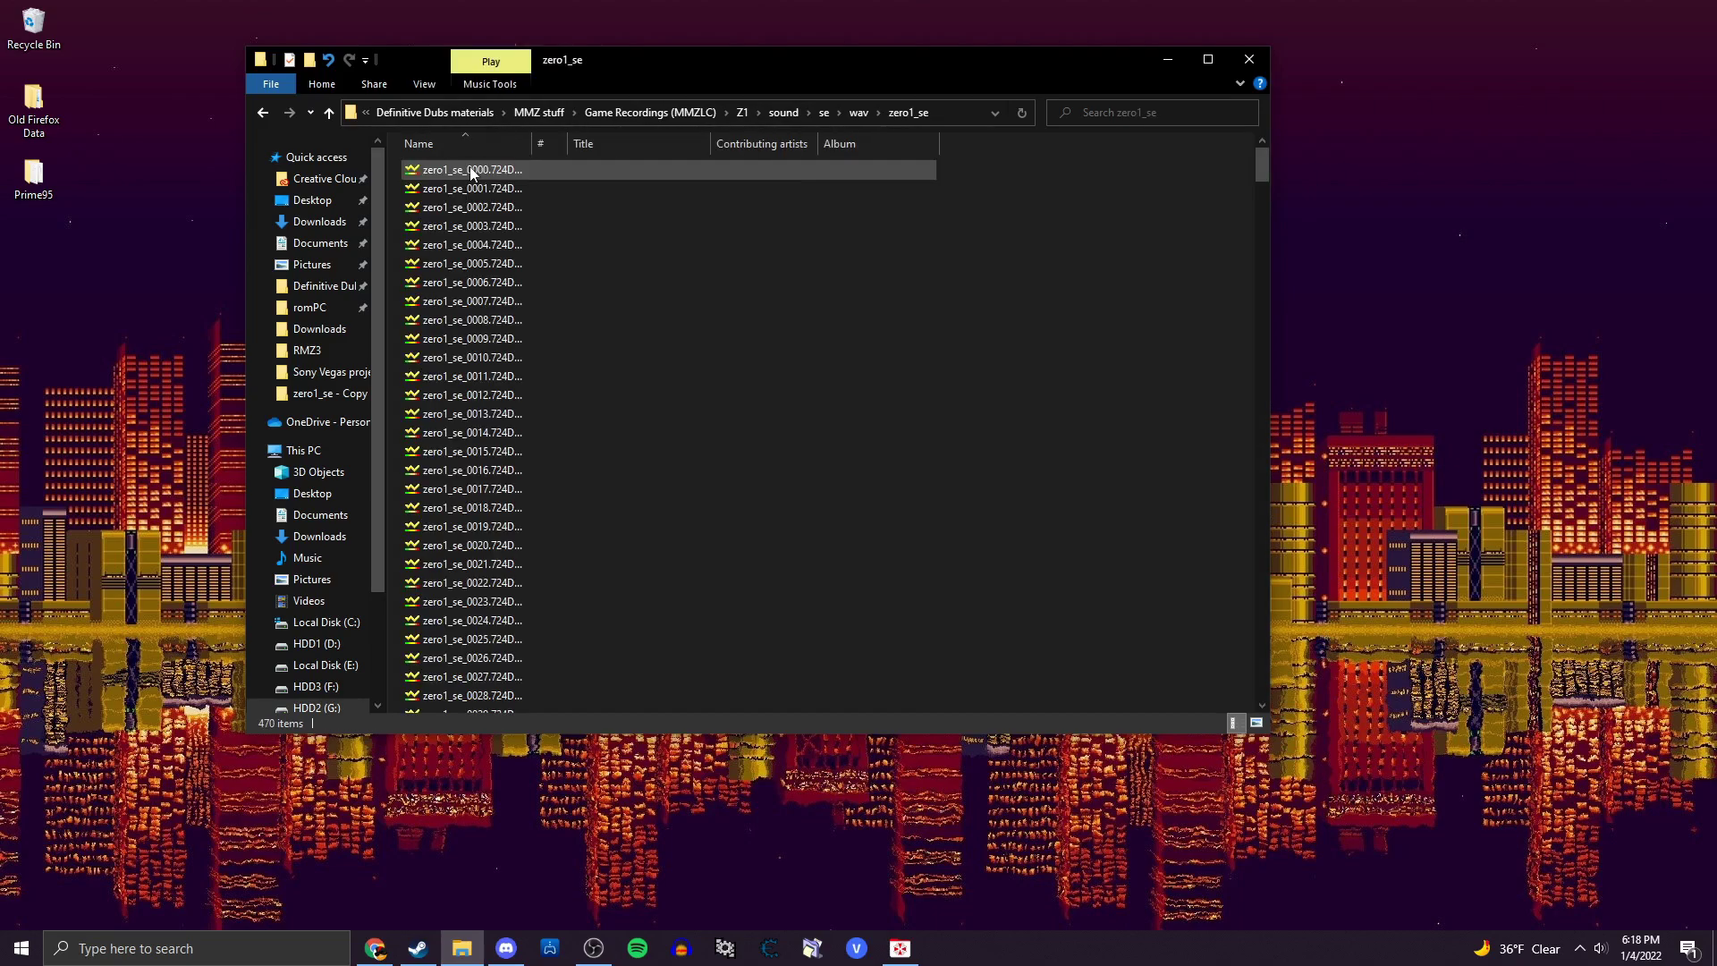
left_click_drag(532, 143, 605, 148)
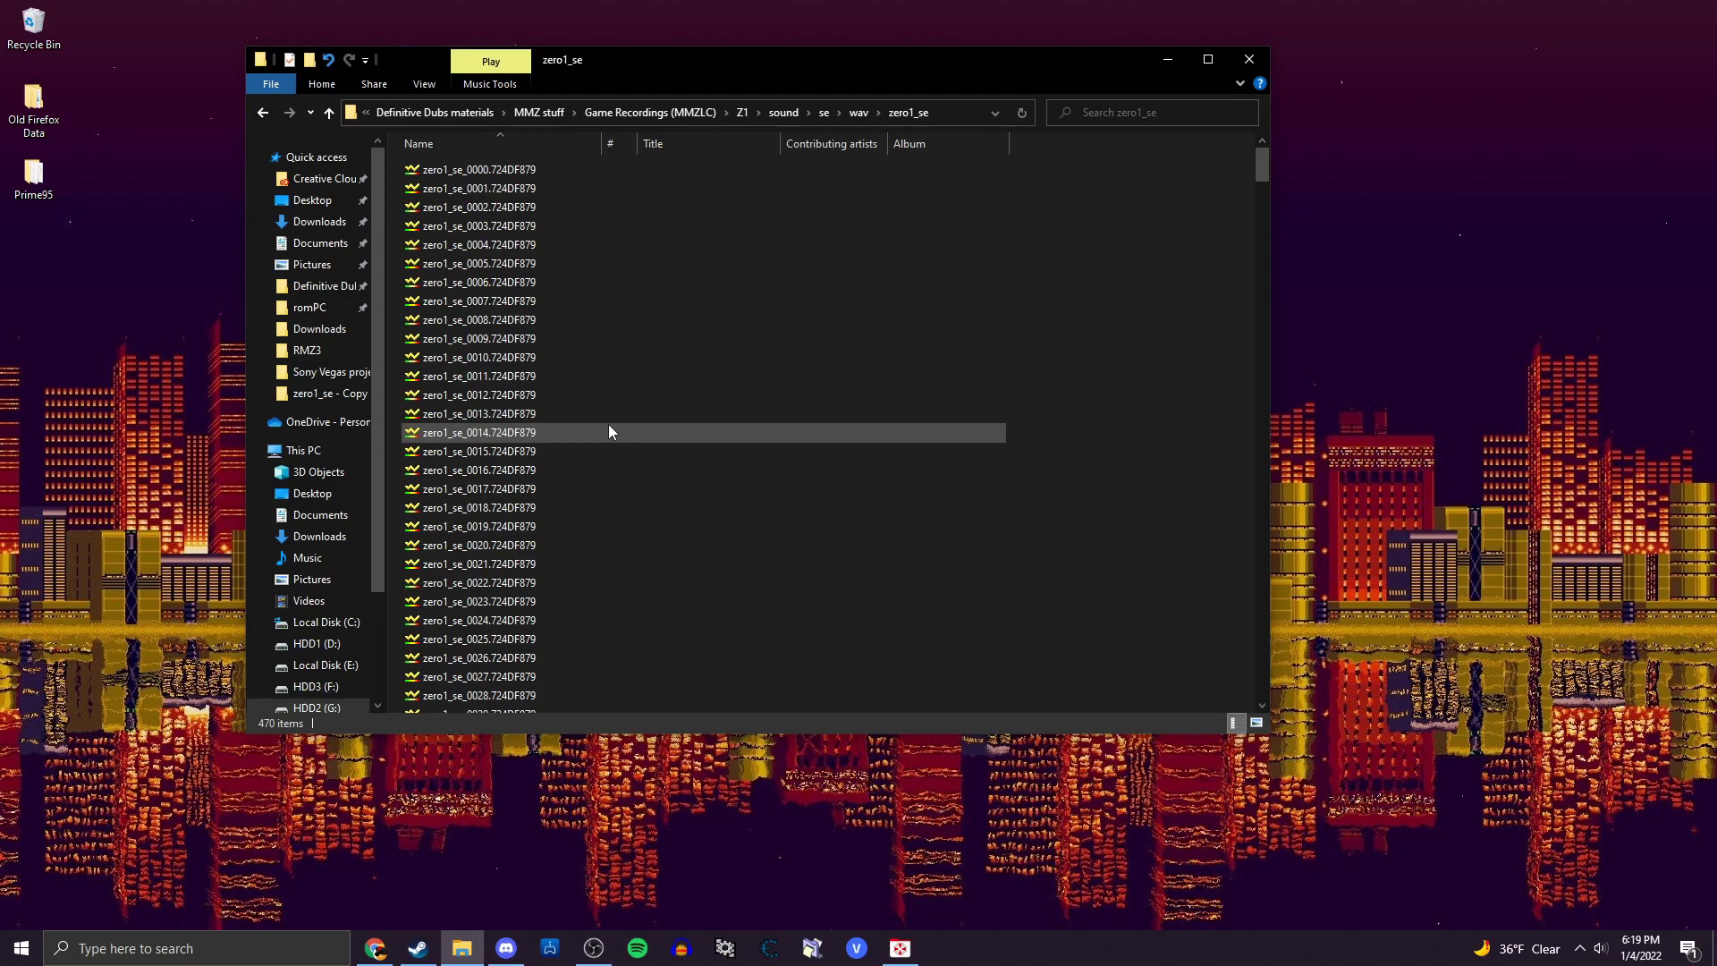
Return to the wav folder and switch to ReNamer Lite.
left_click(859, 112)
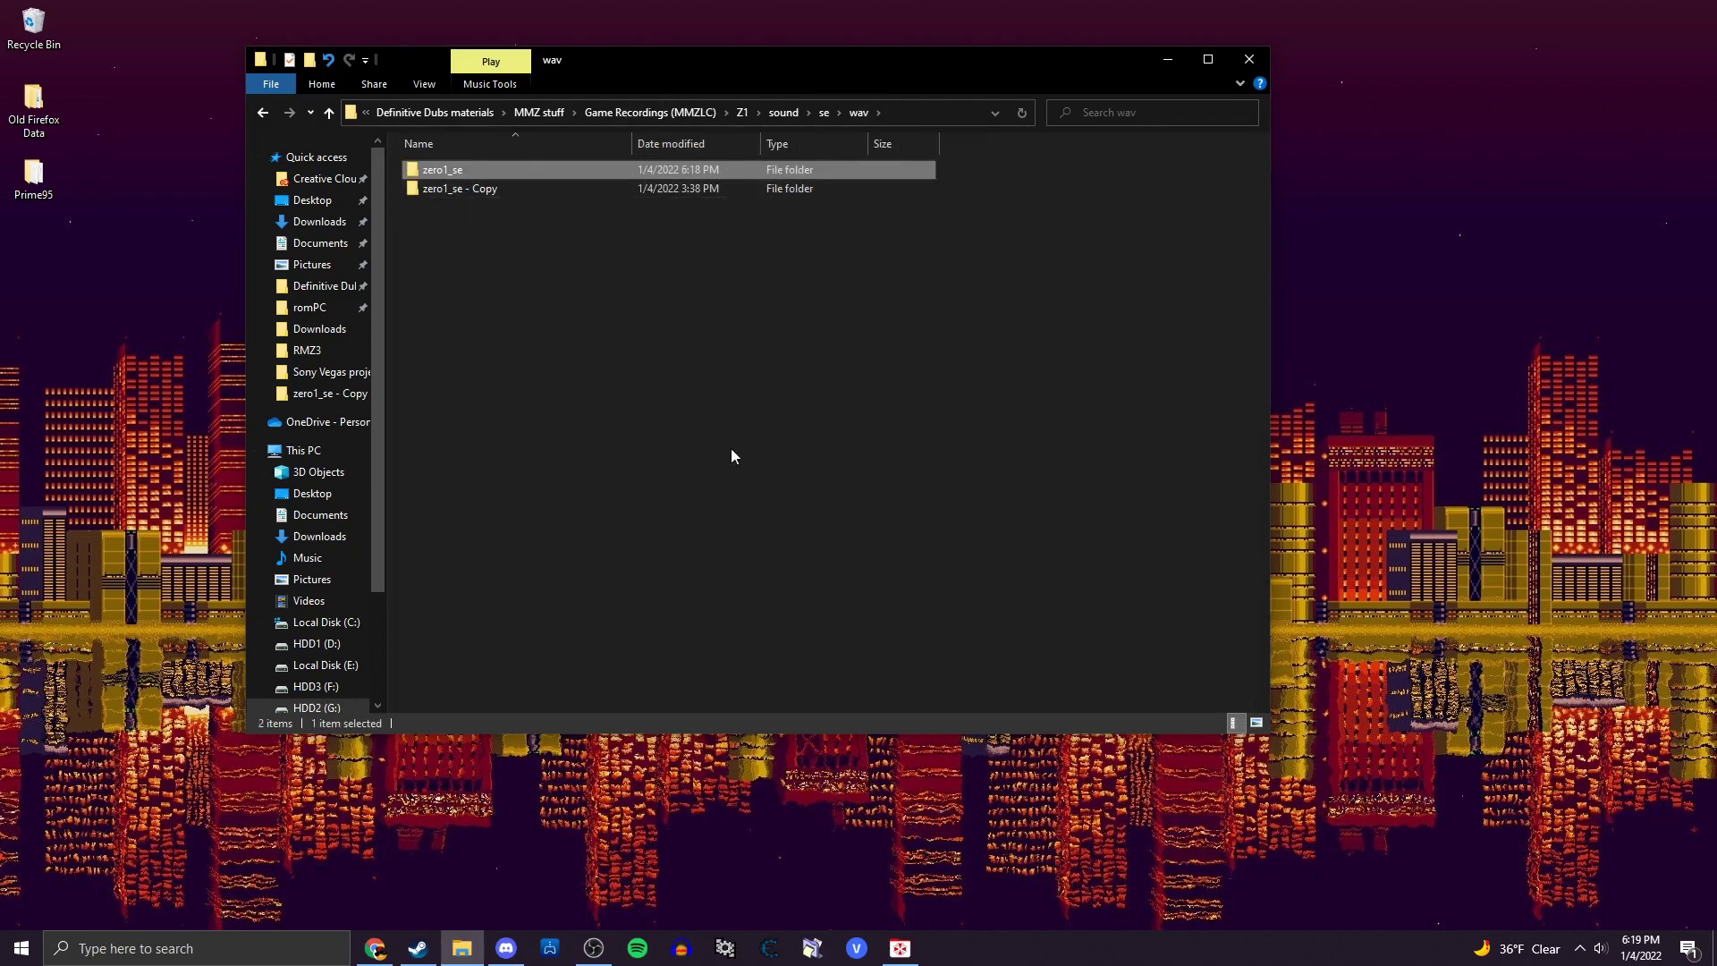
left_click(812, 947)
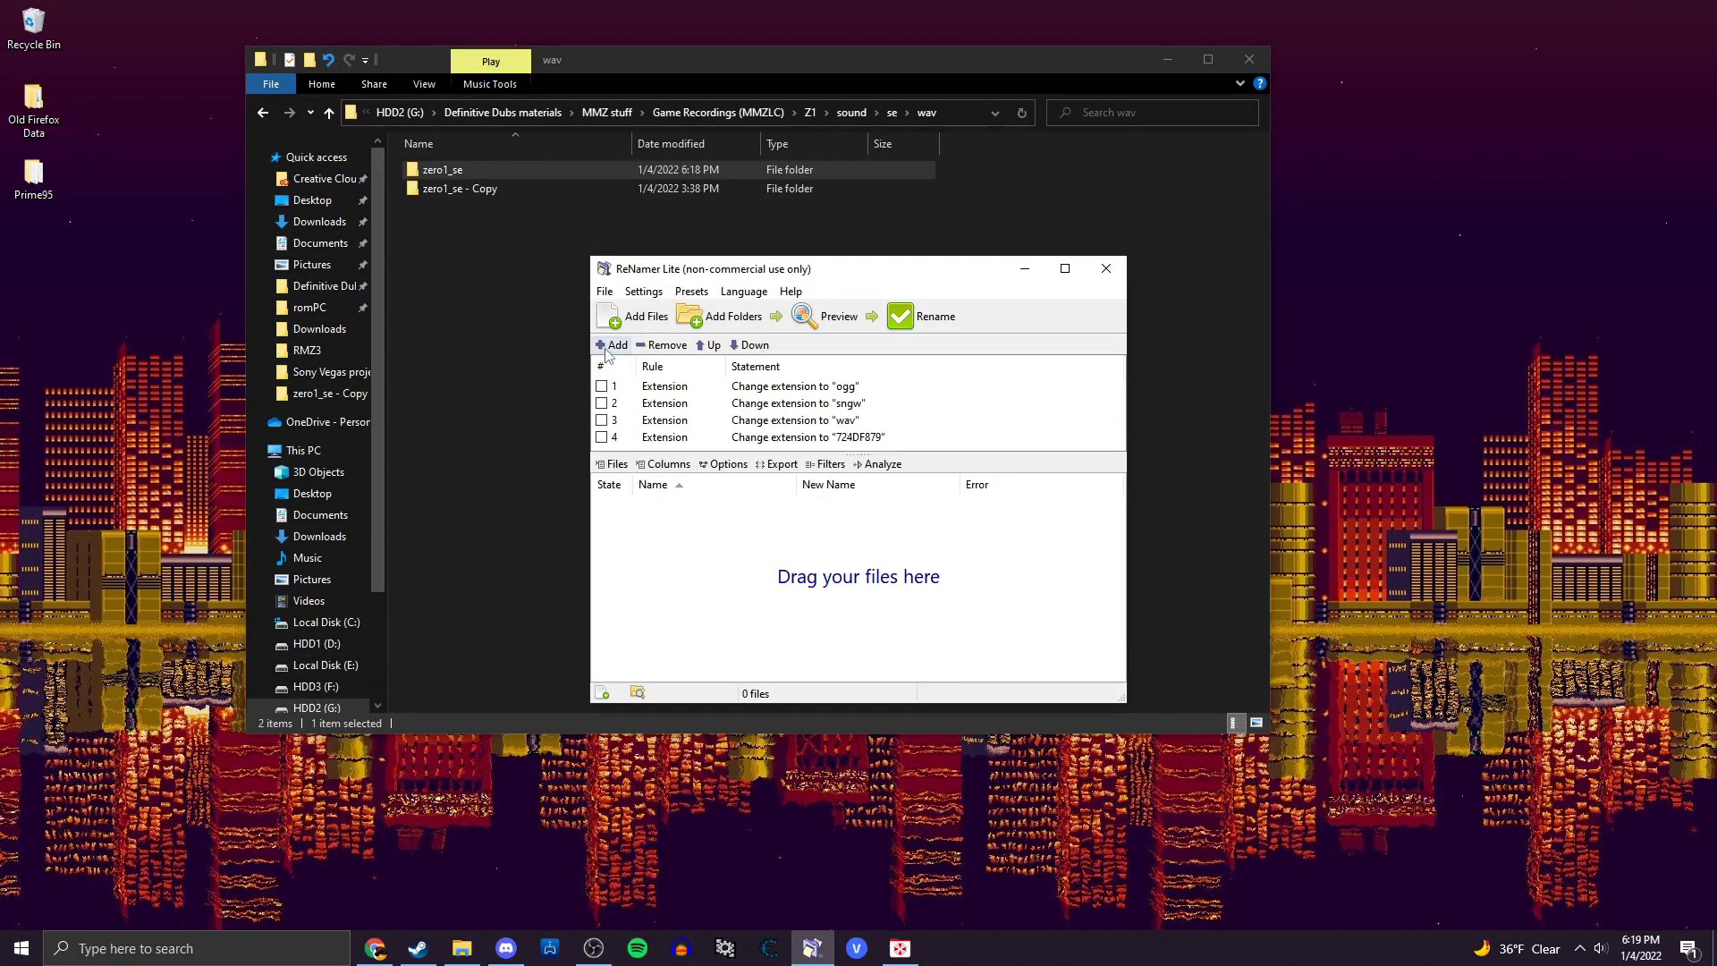
left_click(608, 347)
left_click(639, 432)
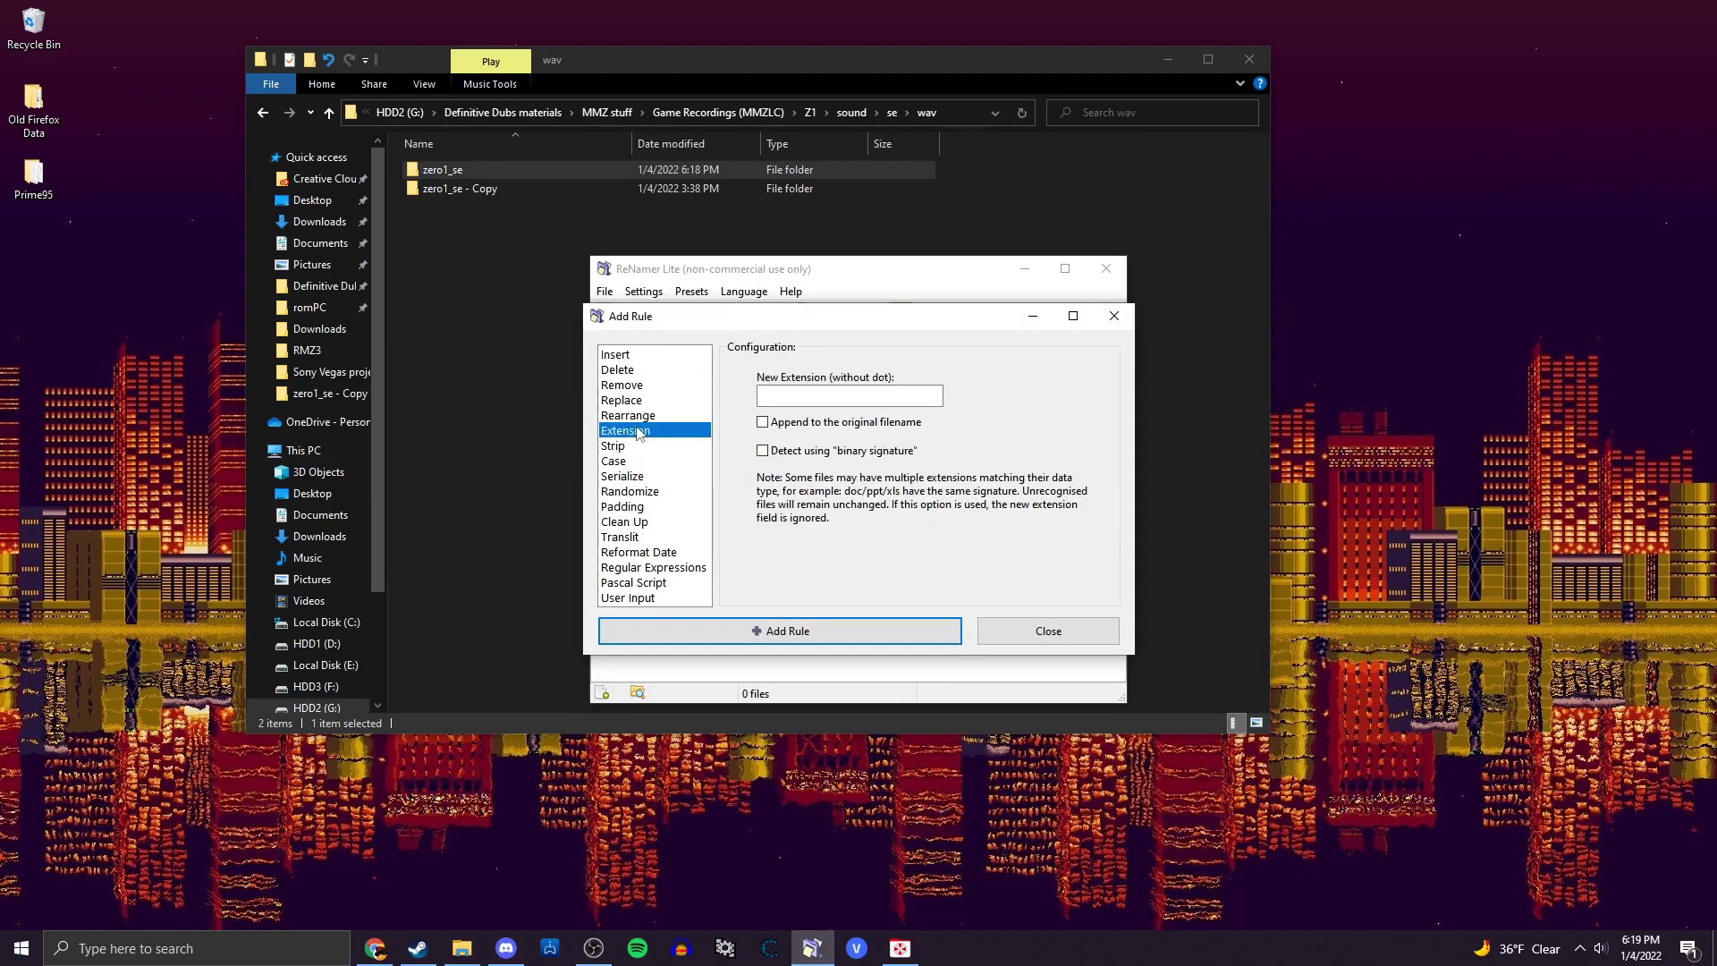
left_click(815, 397)
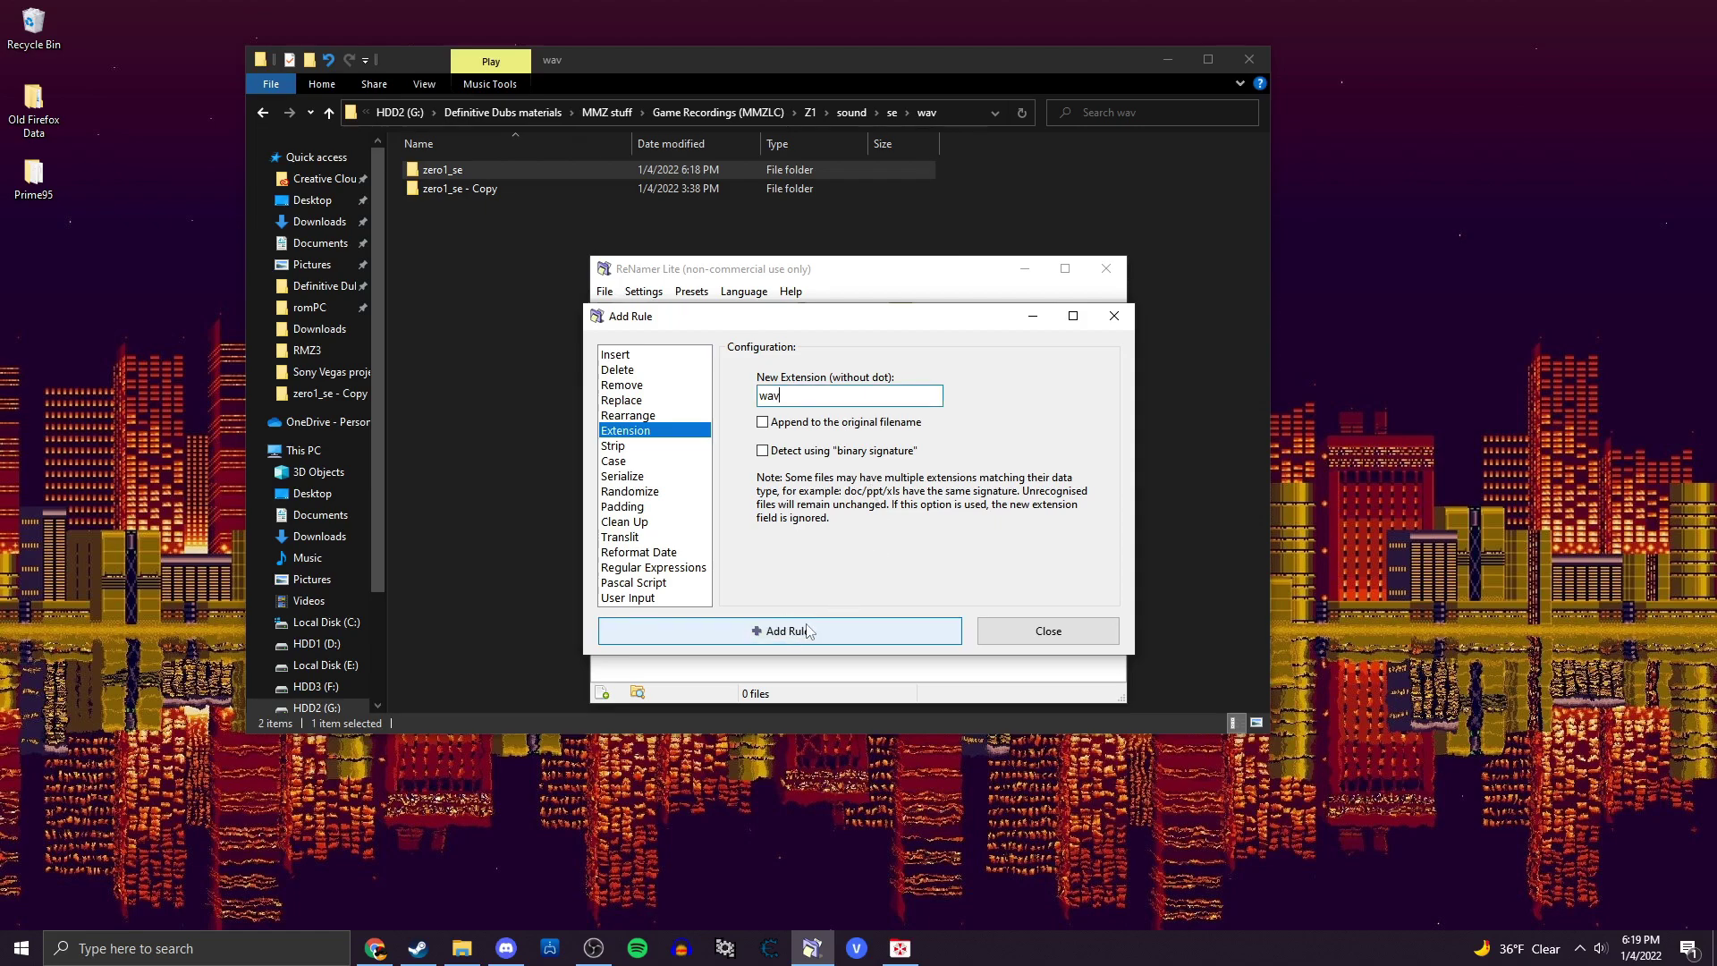
left_click(1048, 632)
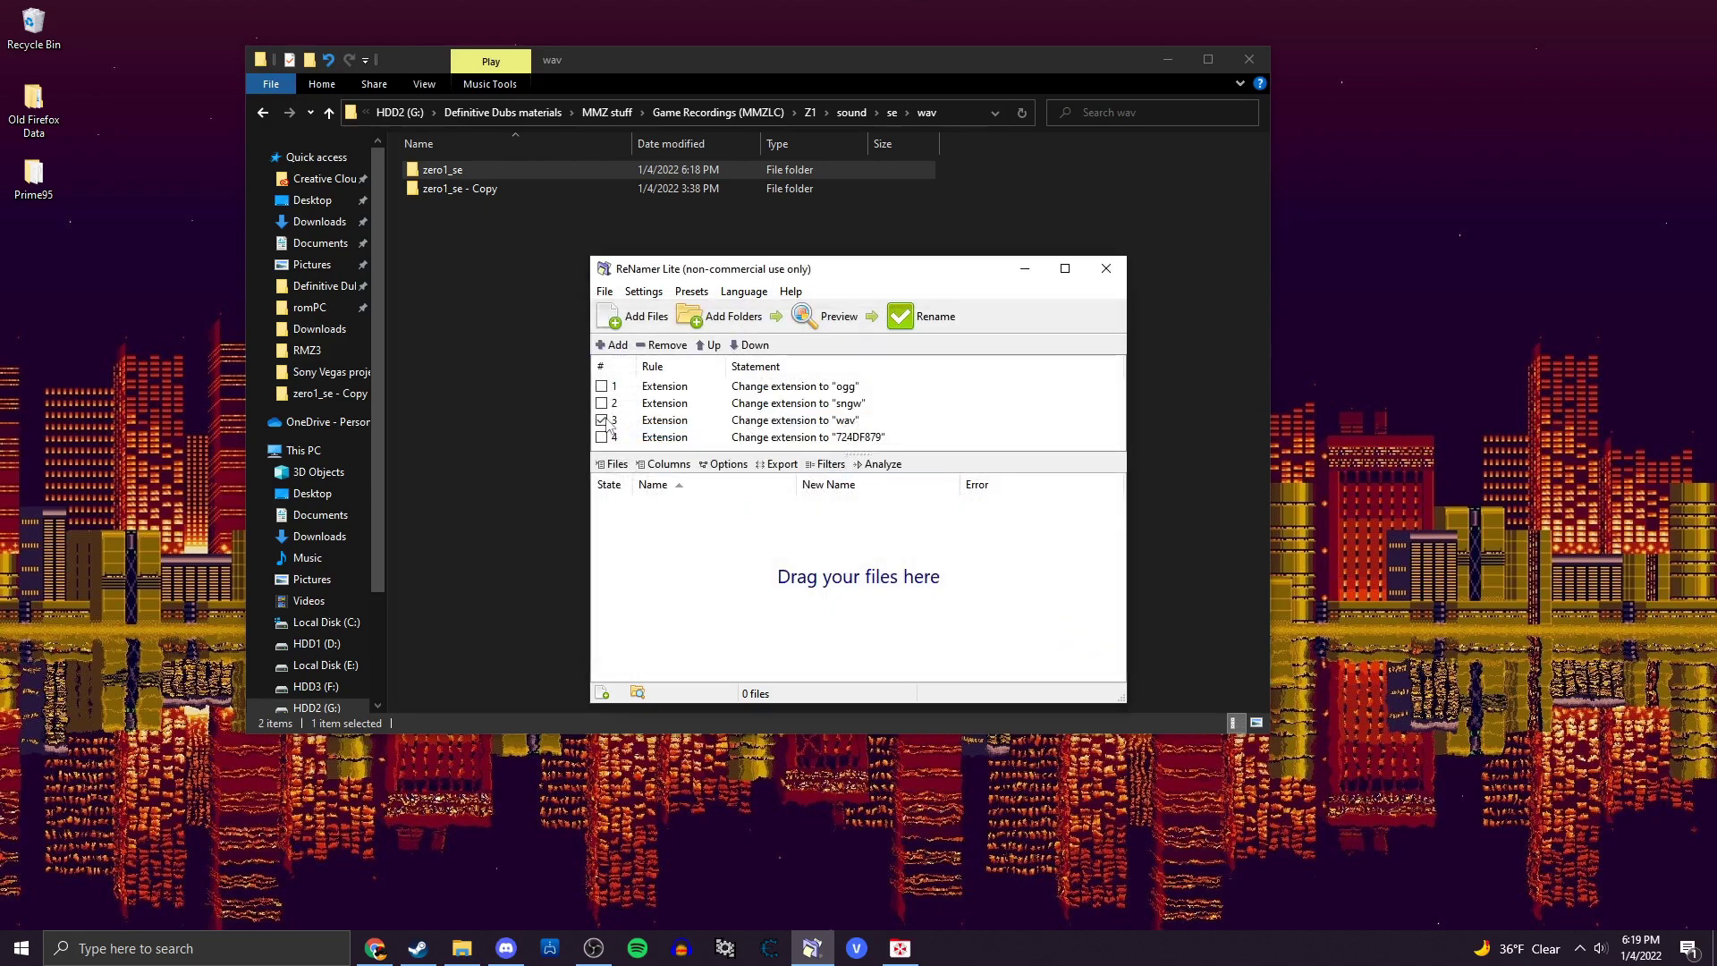
Batch-rename all files in the zero1_se folder with the rule that changes the extension to wav, and reopen the folder.
left_click_drag(433, 169, 732, 621)
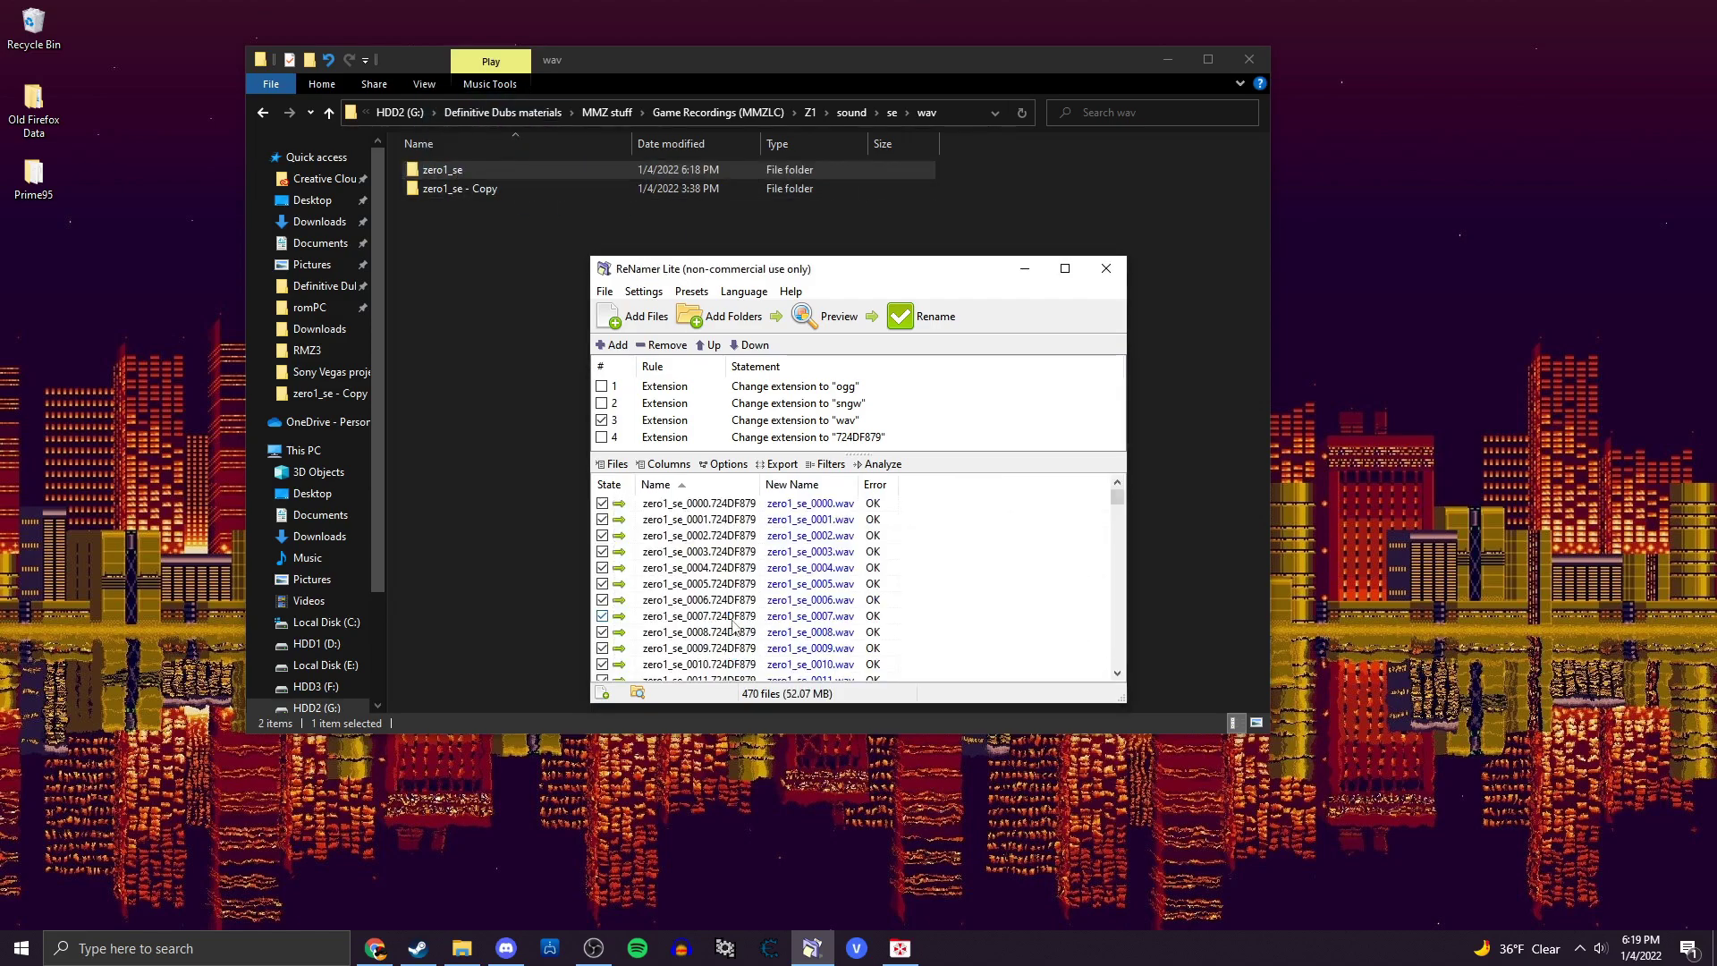
left_click(921, 318)
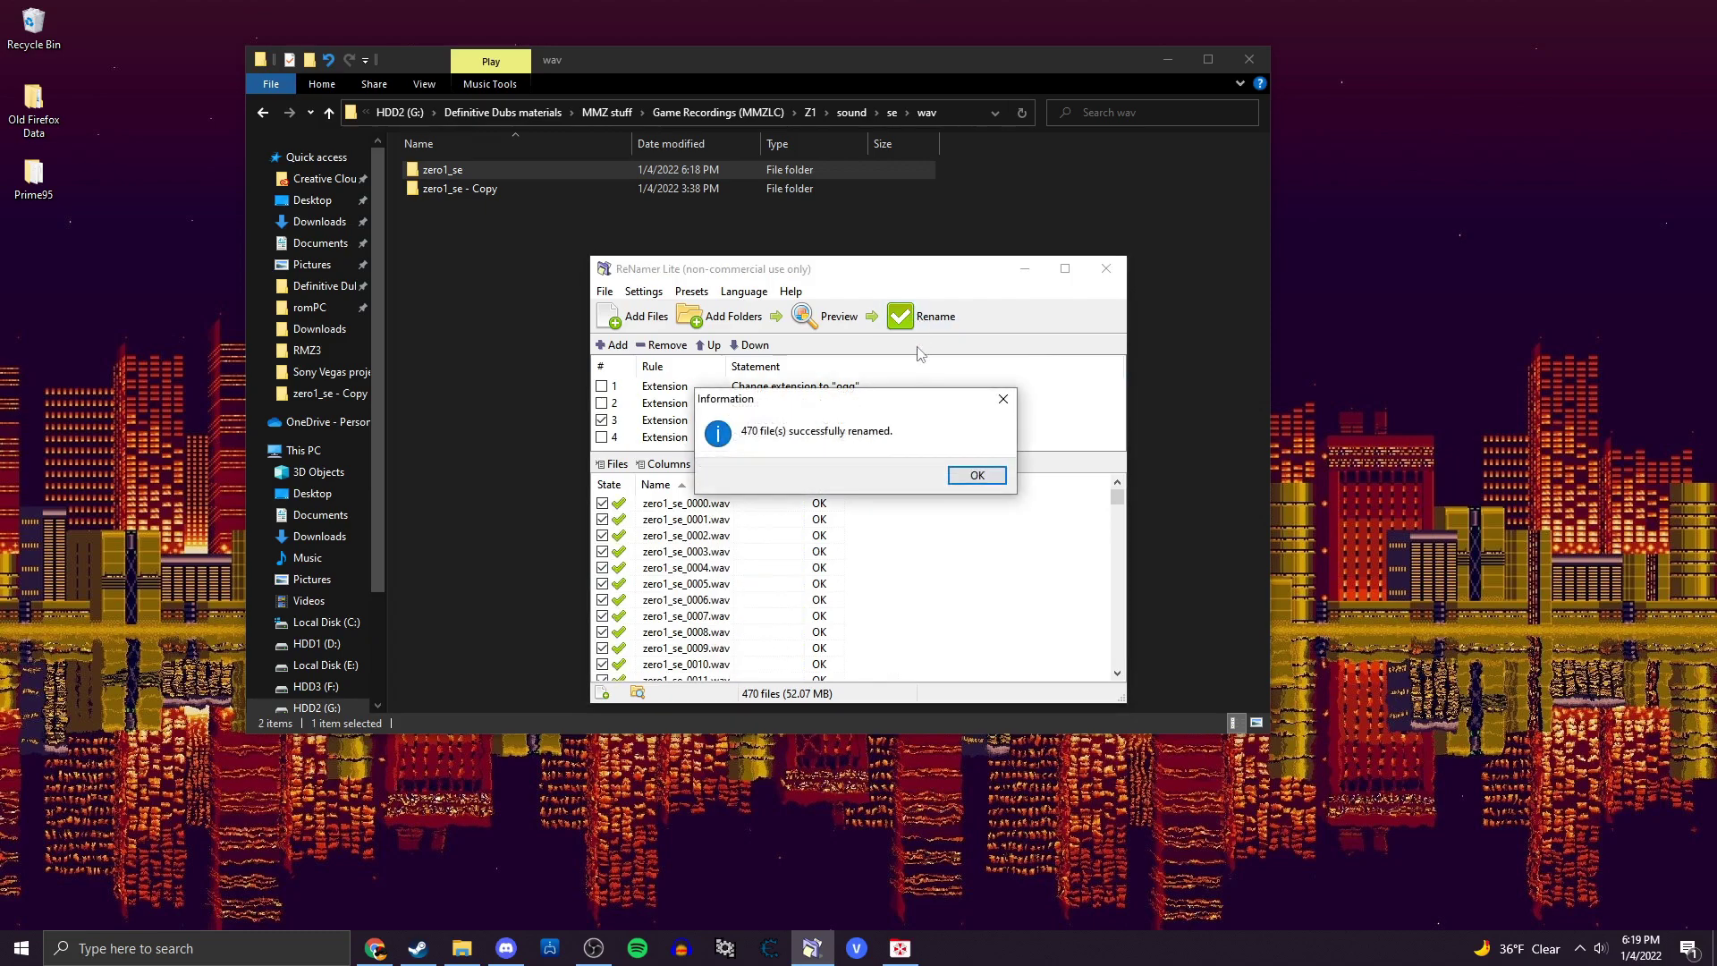
left_click(979, 477)
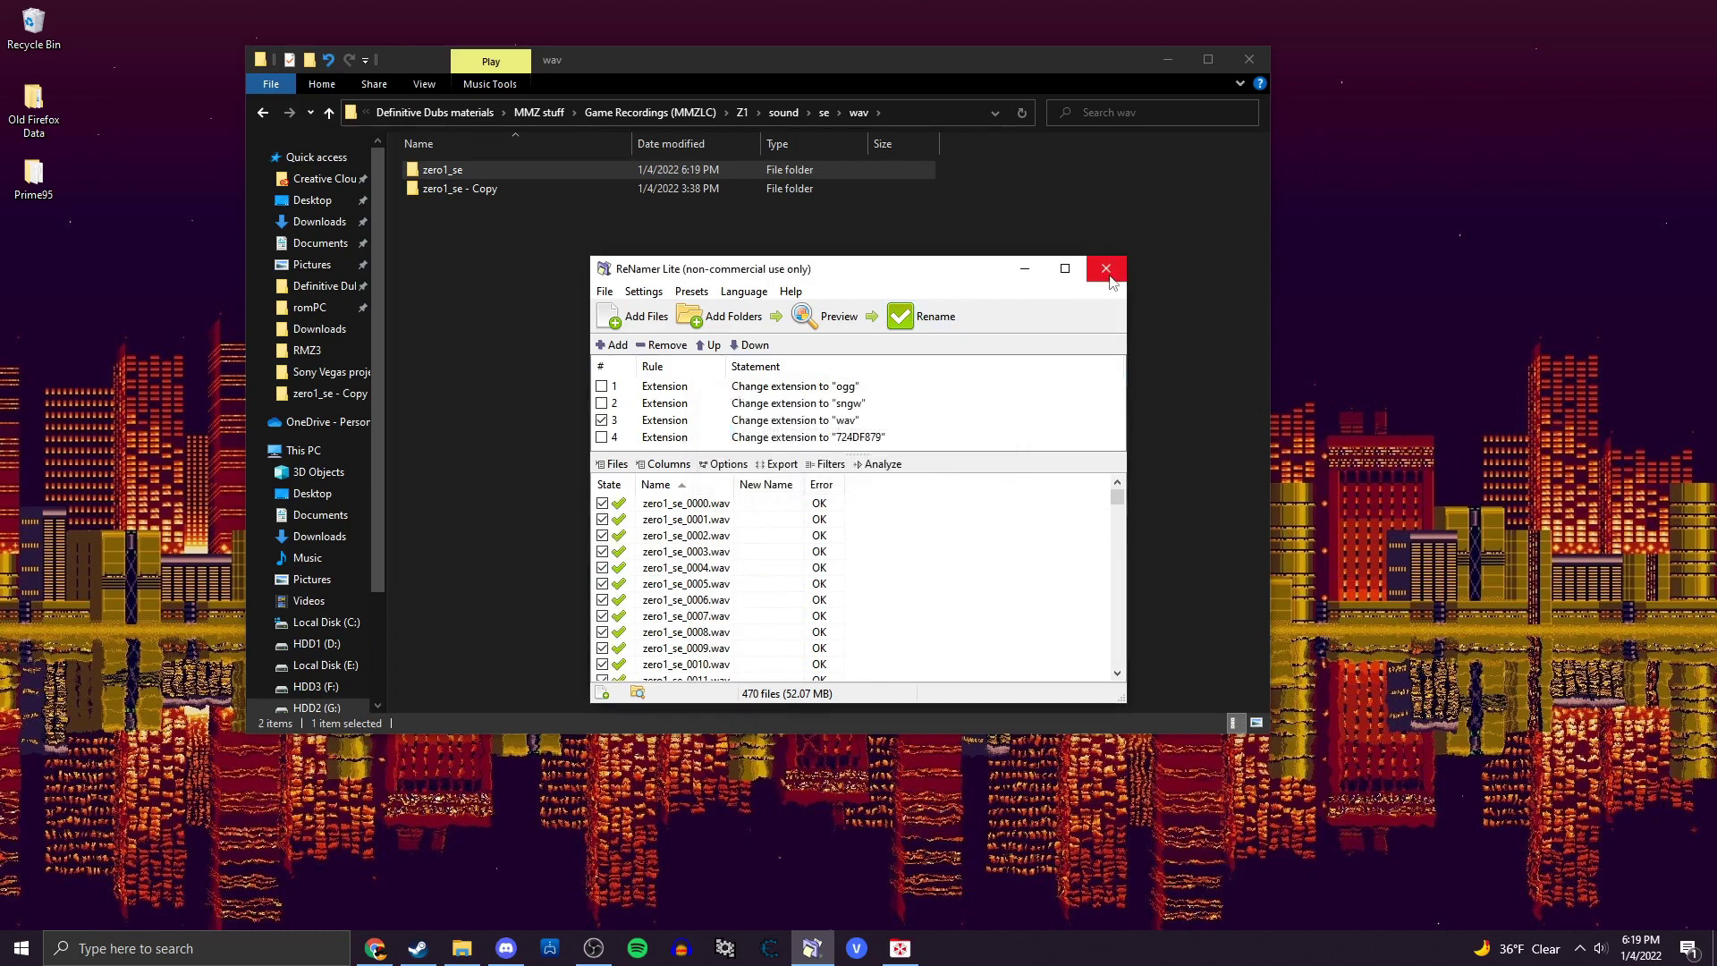
left_click(1107, 270)
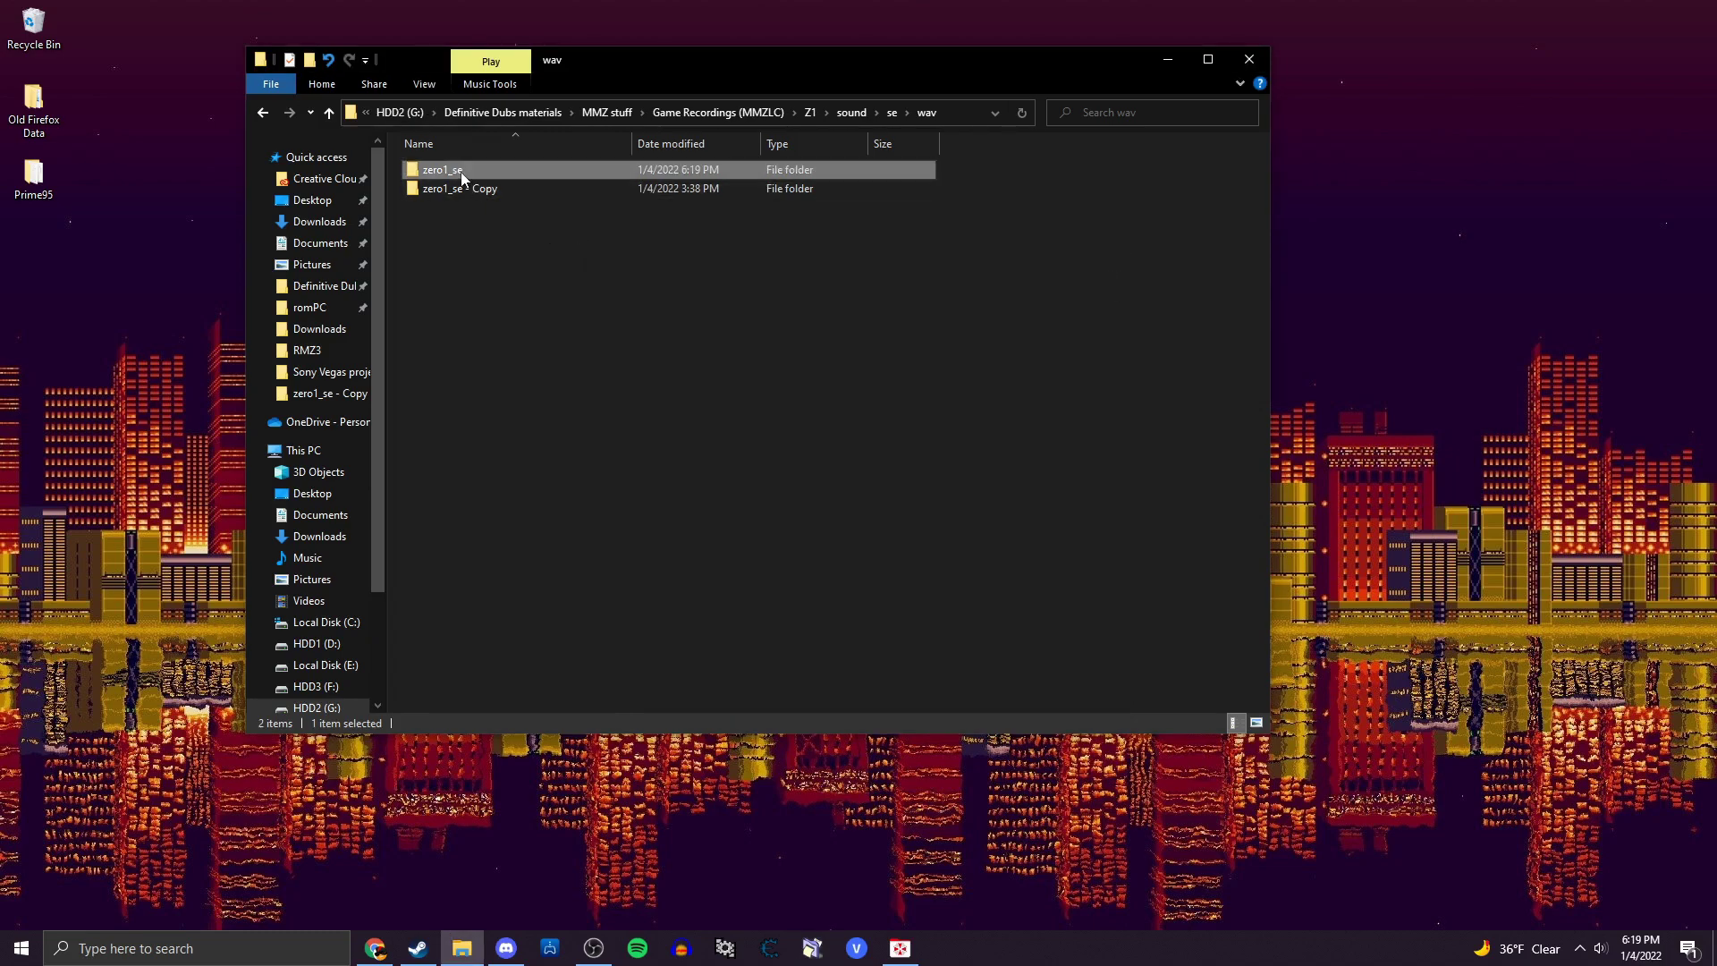
double_click(463, 178)
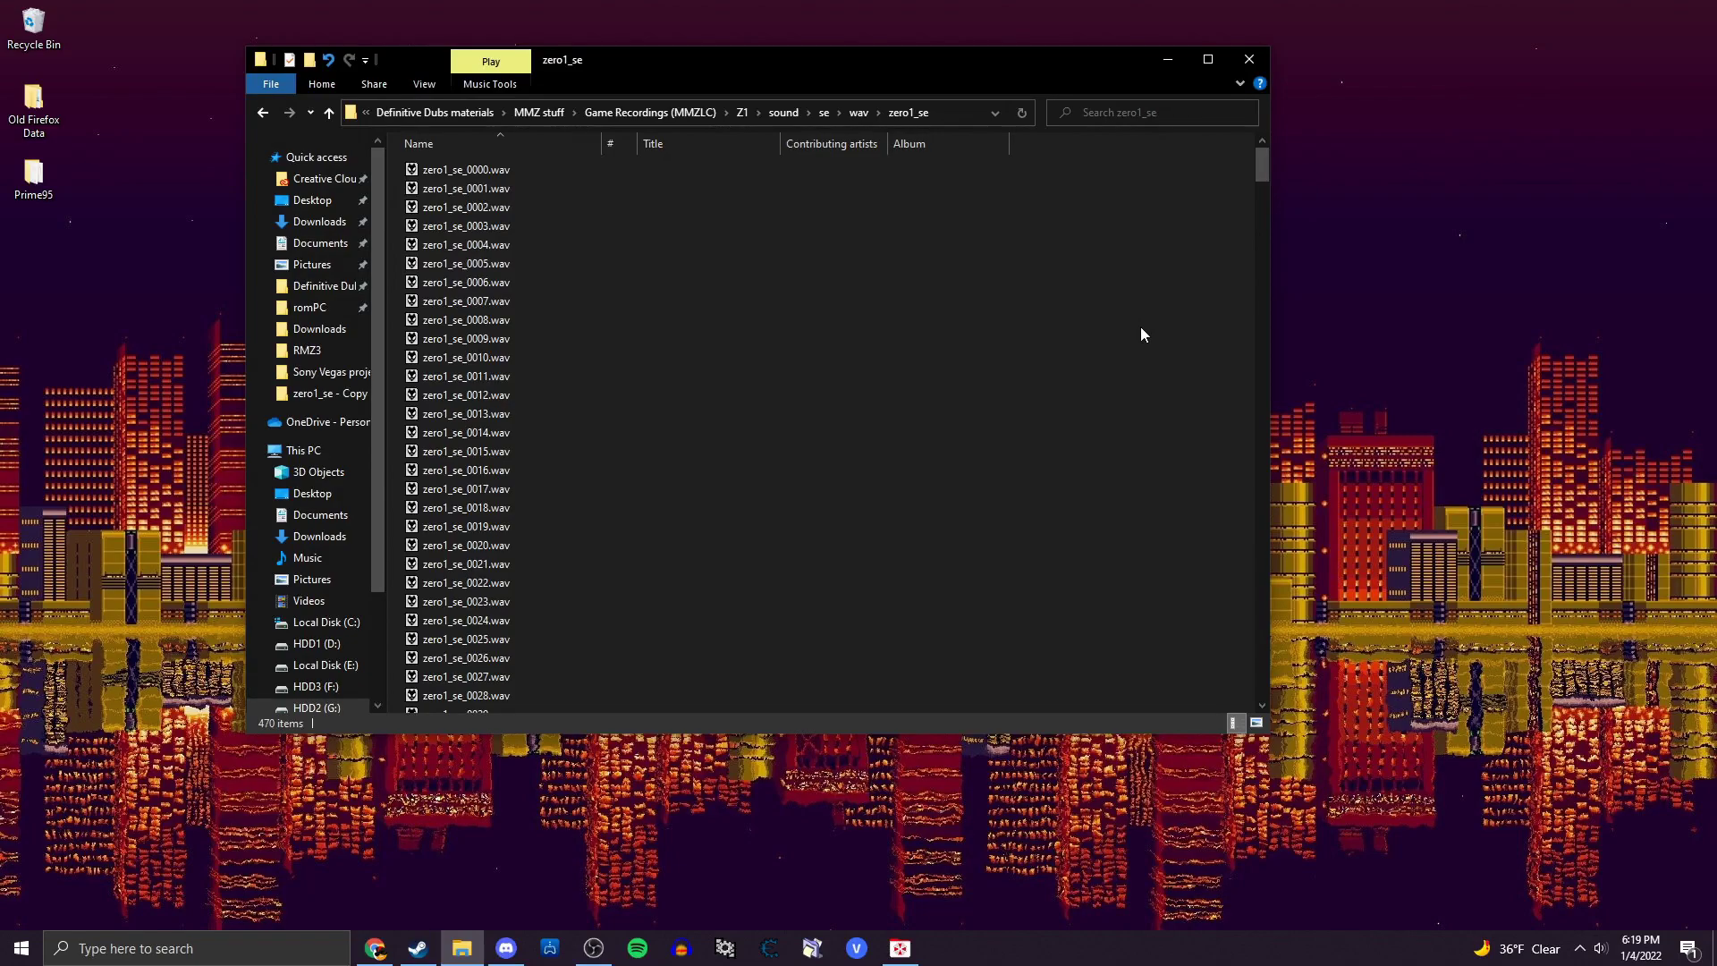
Play all the wav files in the zero1_se folder in foobar2000 and skip ahead through the tracks.
key("ctrl+a")
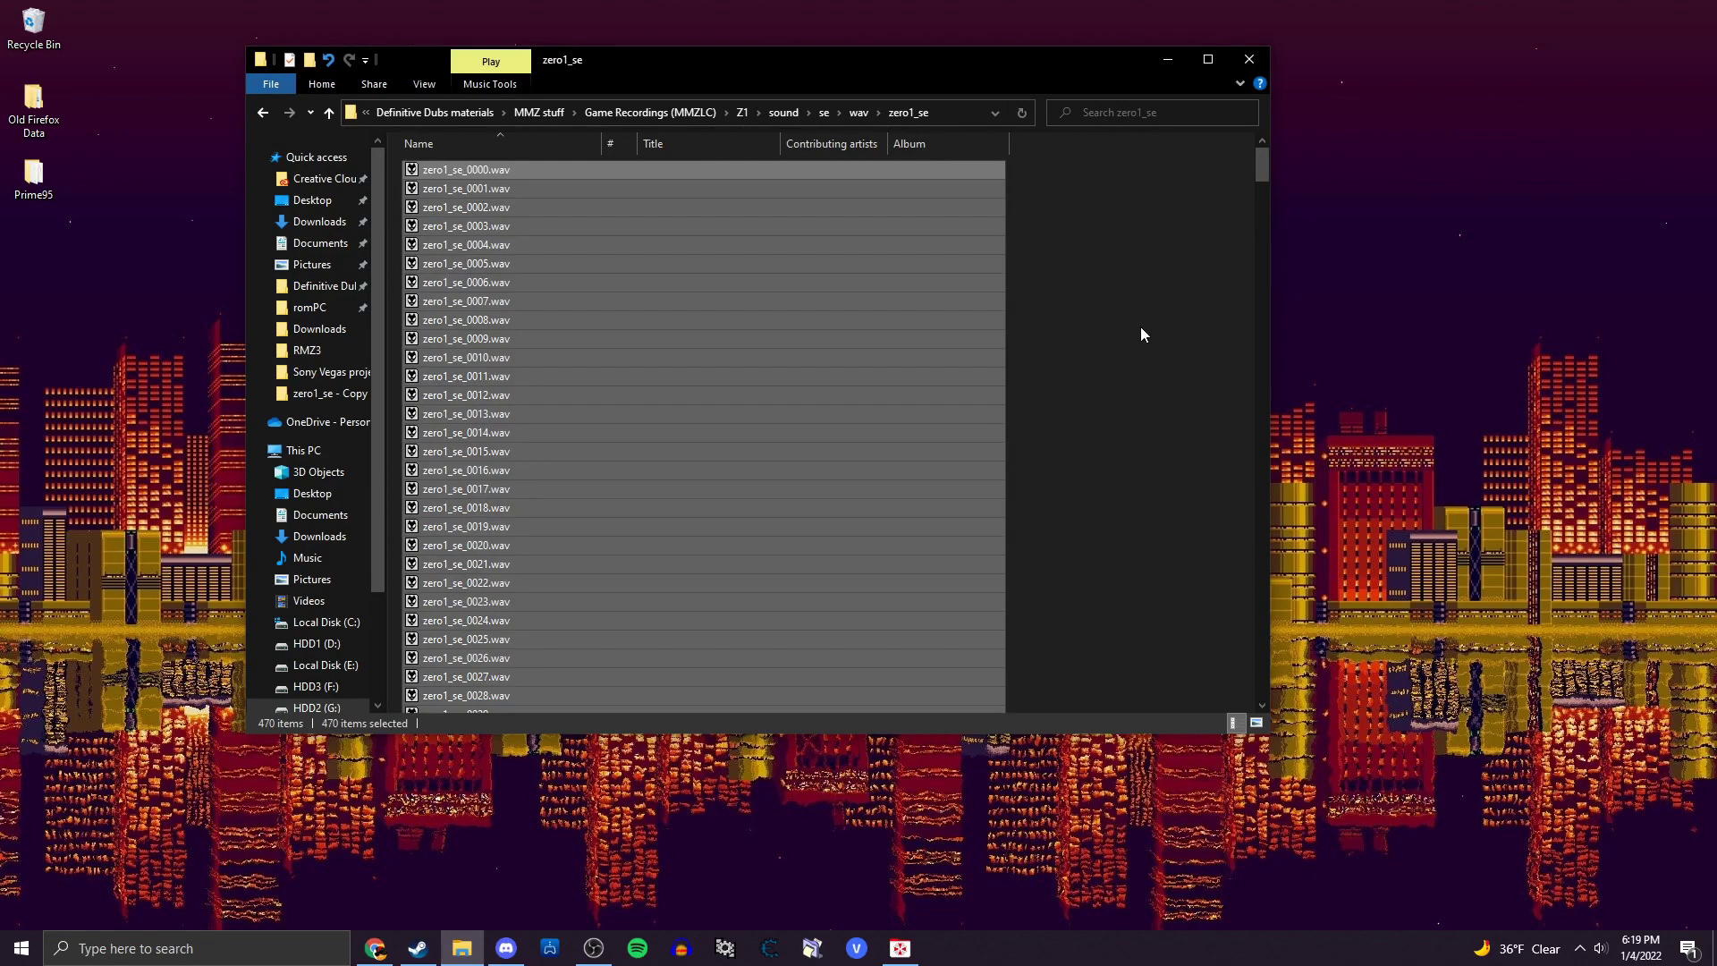
right_click(671, 282)
left_click(715, 293)
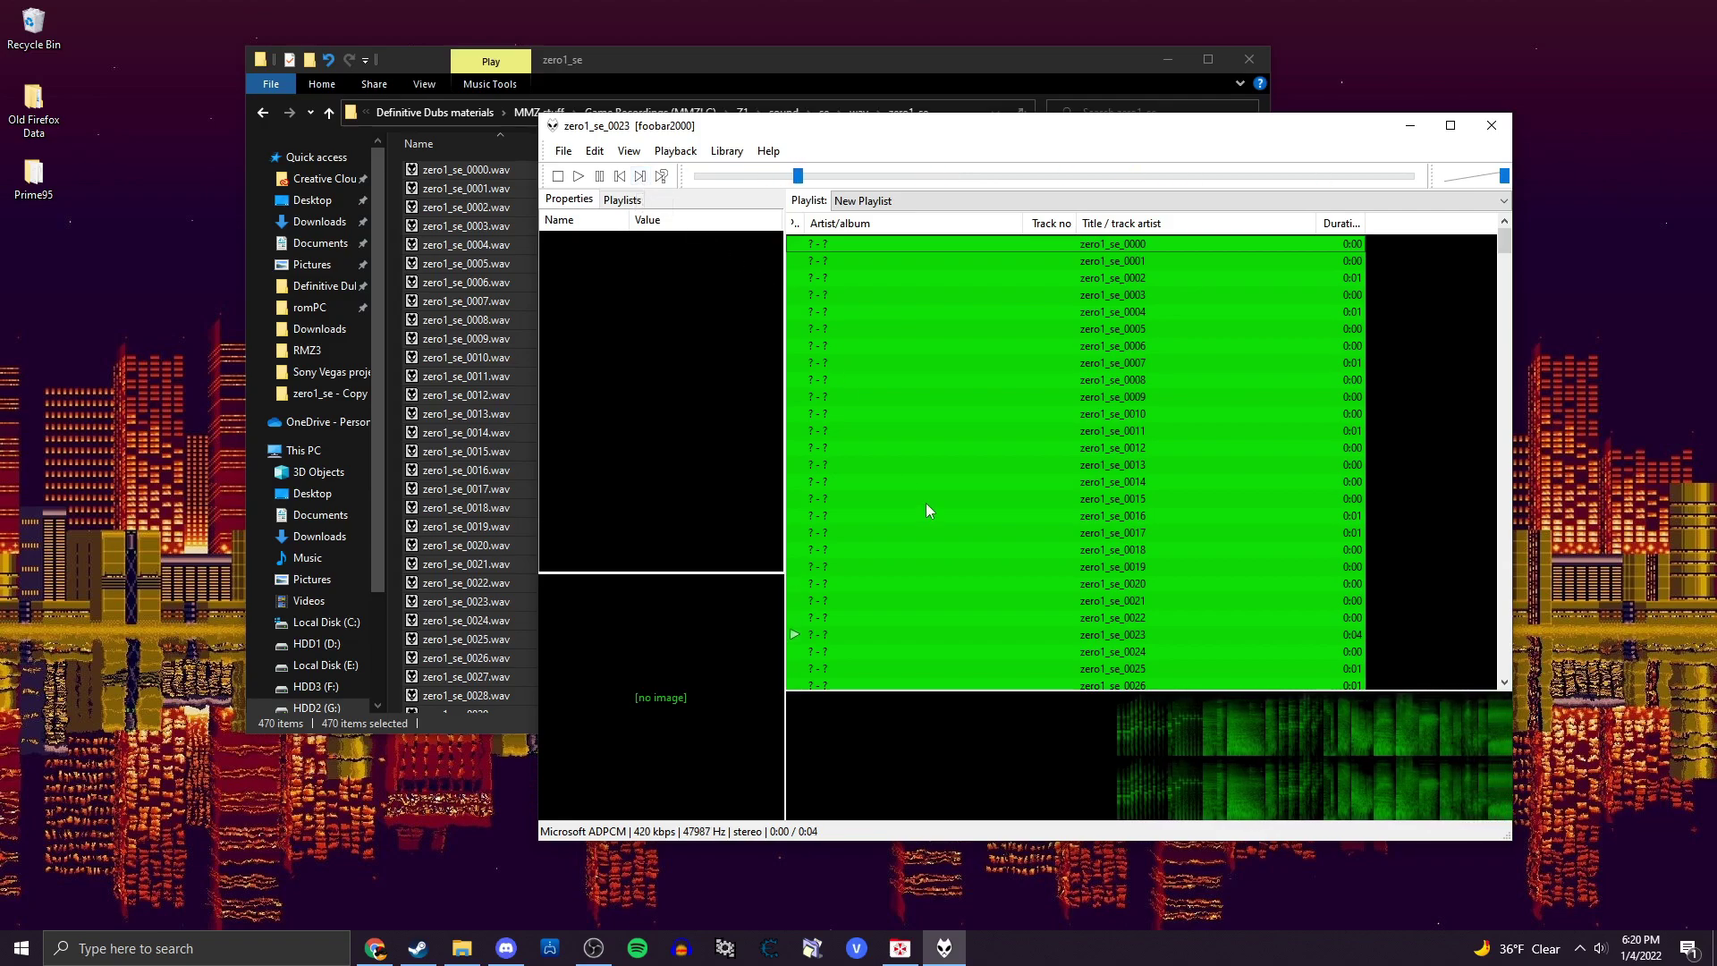
left_click(641, 176)
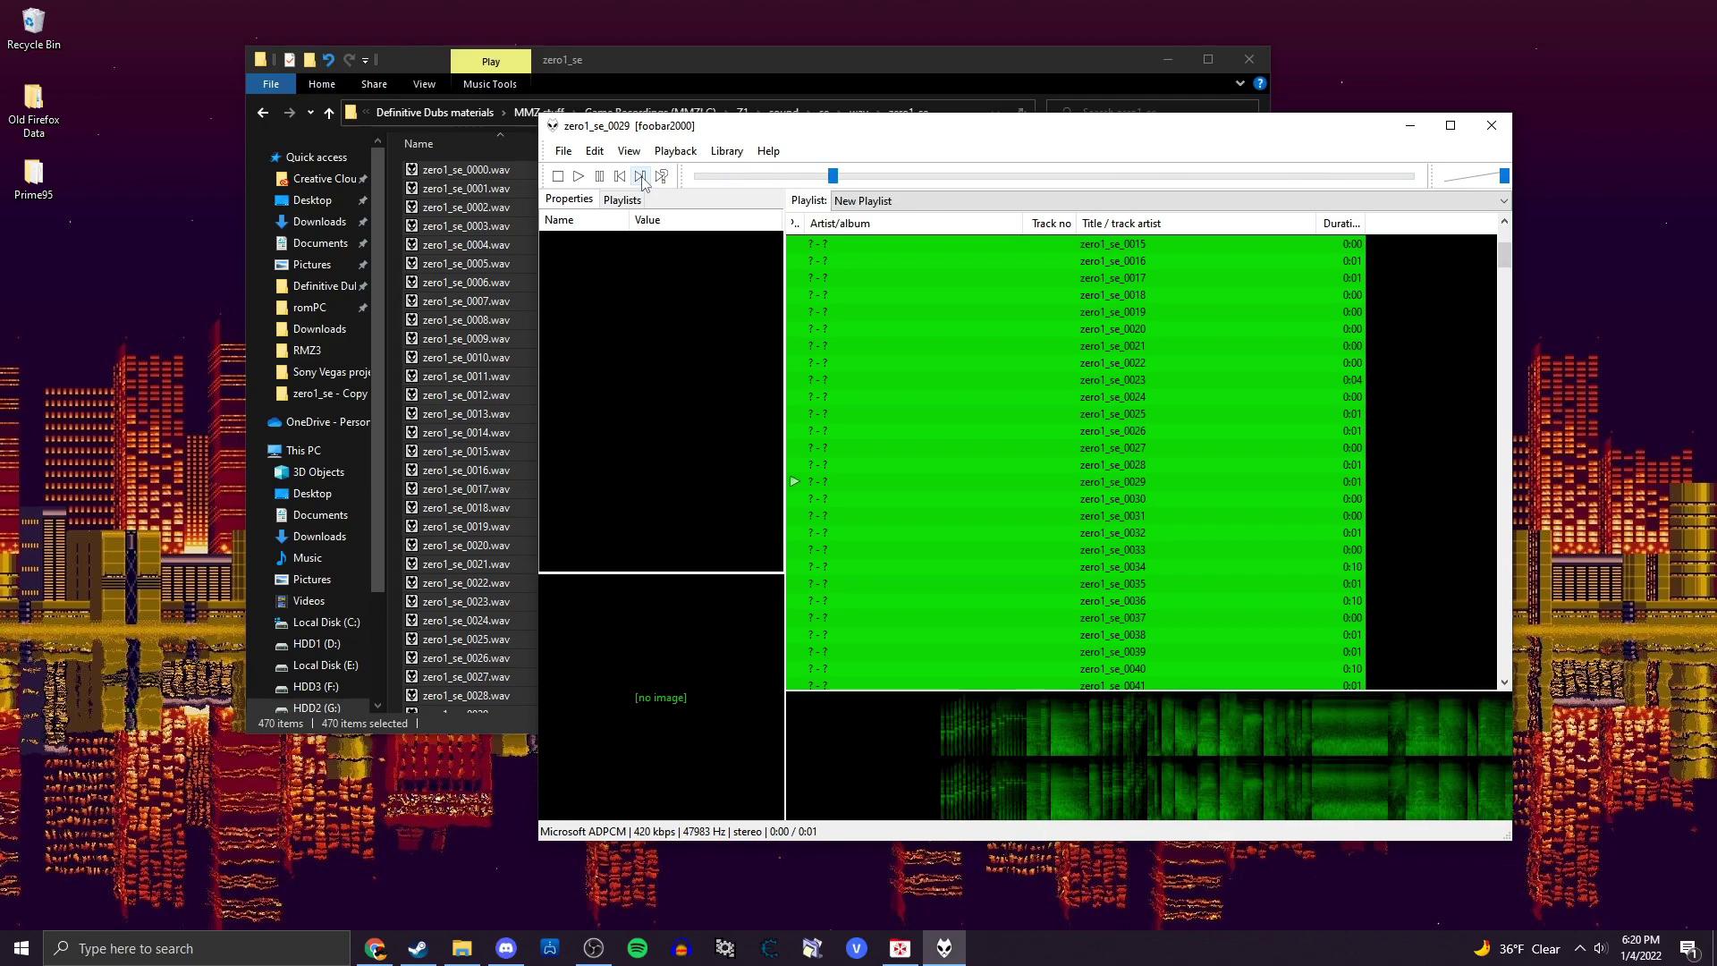
Listen to the track zero1_se_0030 in the playlist and close foobar2000.
left_click(855, 498)
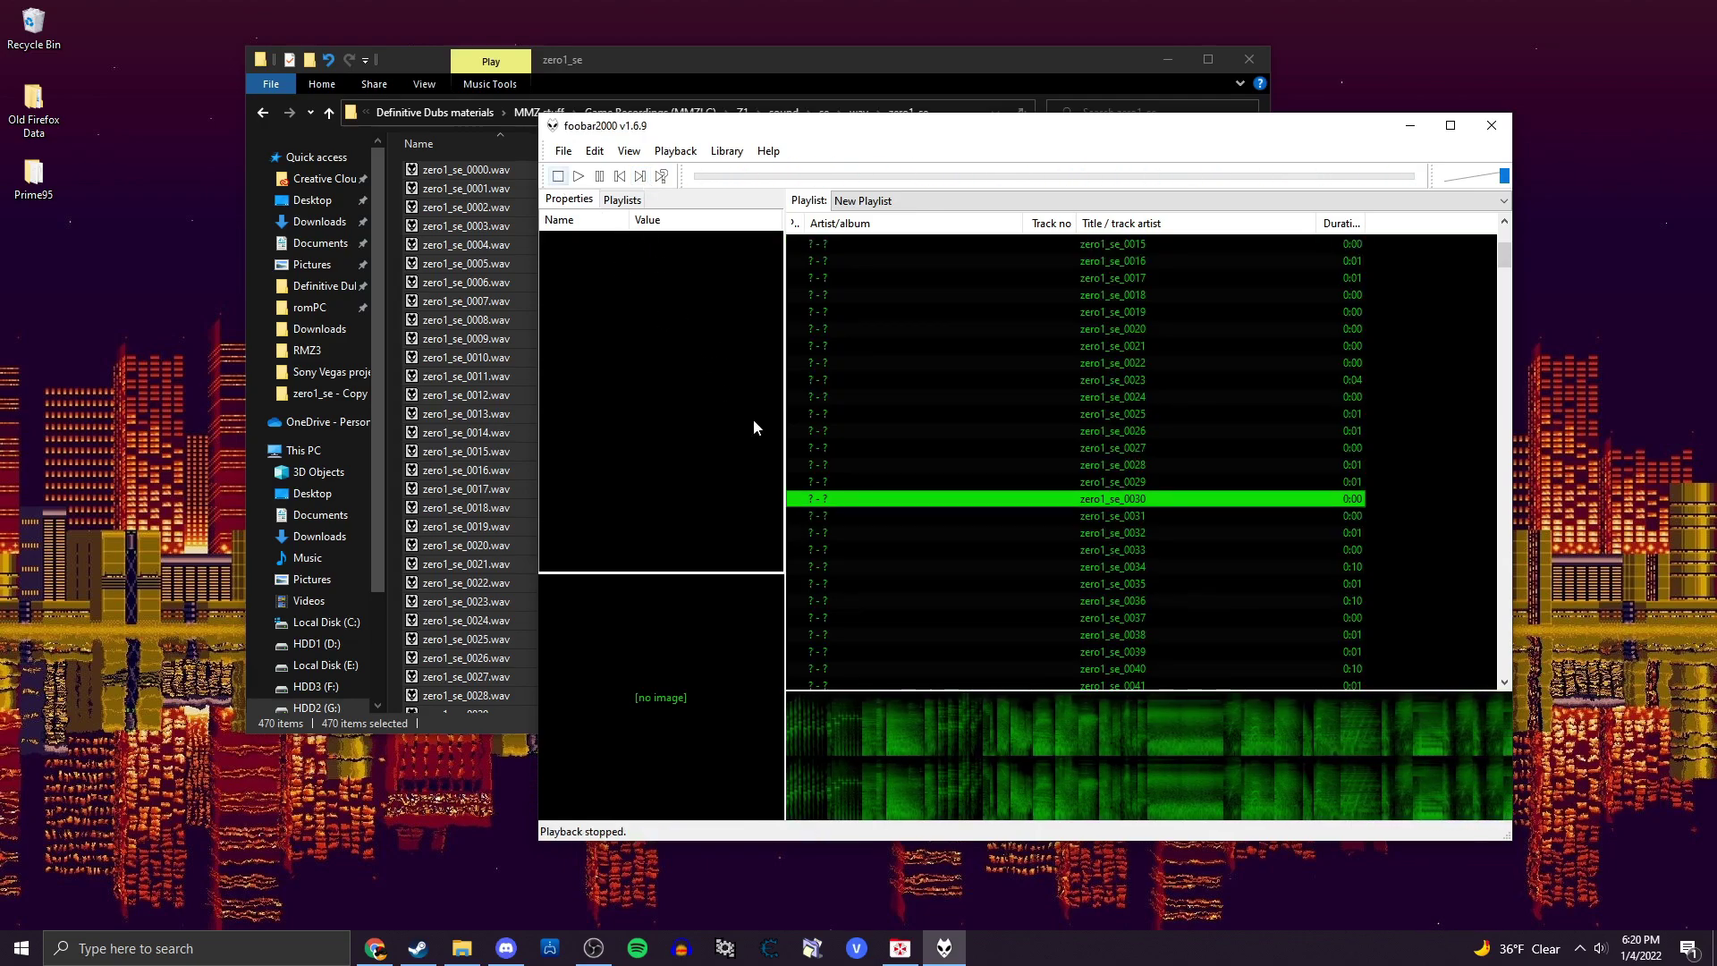
double_click(845, 499)
left_click(557, 176)
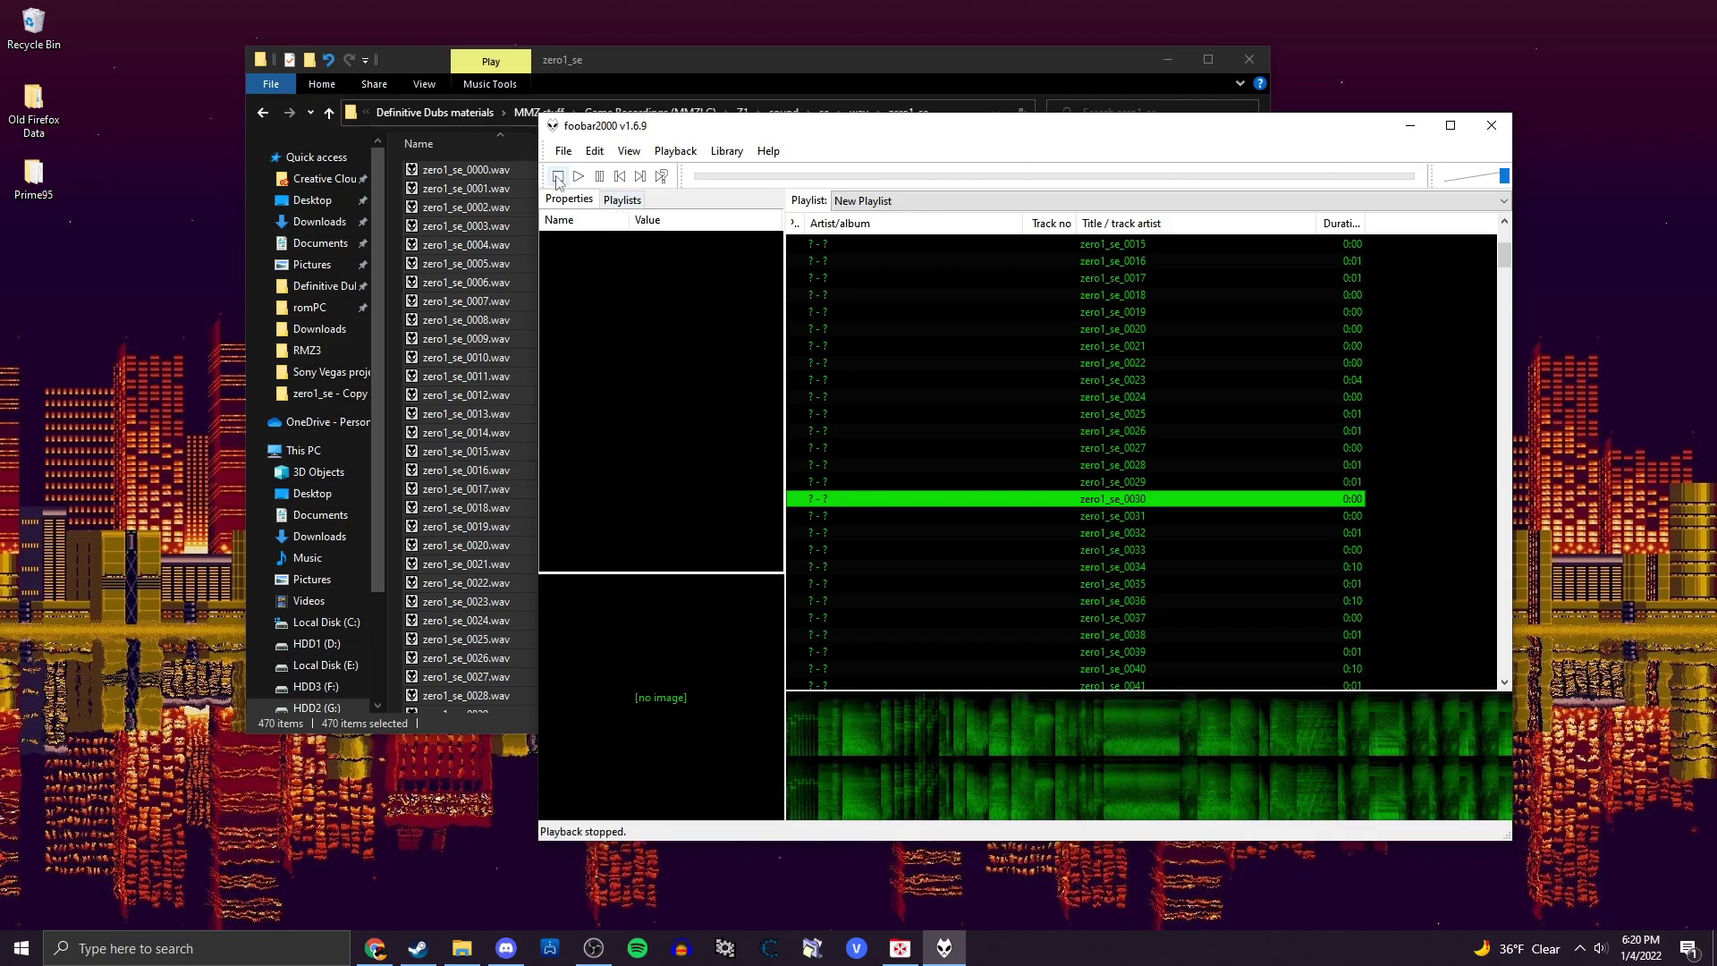
double_click(856, 498)
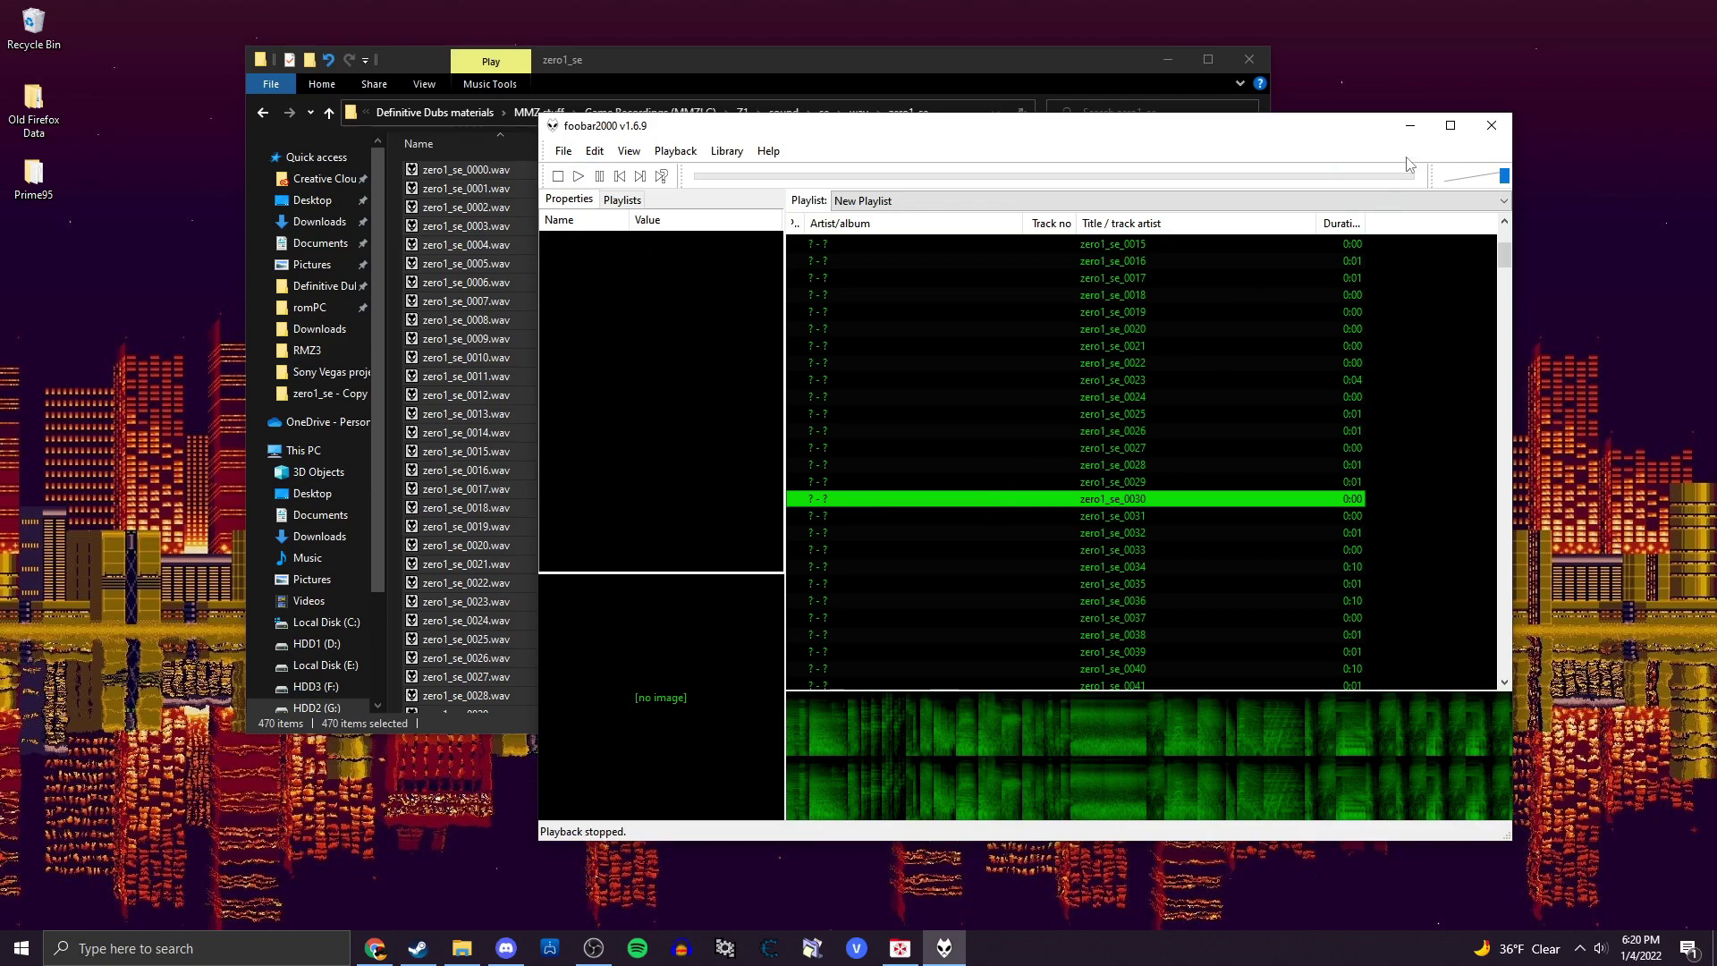
left_click(1492, 125)
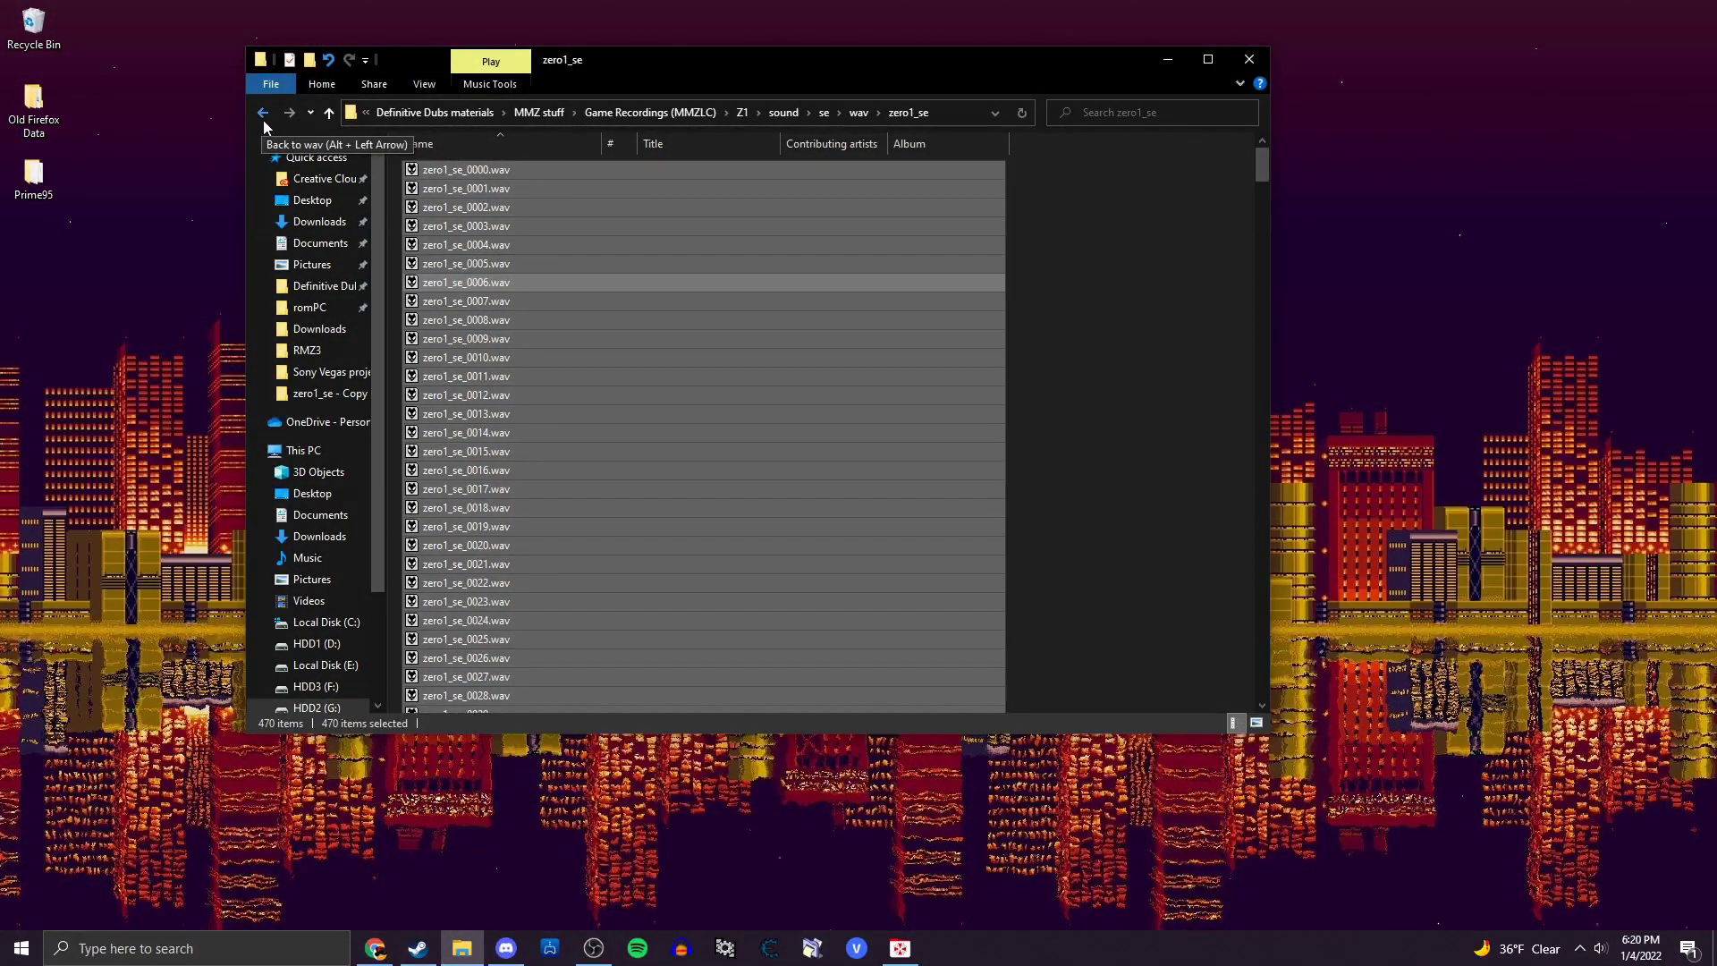
Go back to the wav folder, open zero1_se - Copy and locate zero1_se_0030.724DF879.
left_click(263, 113)
left_click(438, 191)
double_click(438, 194)
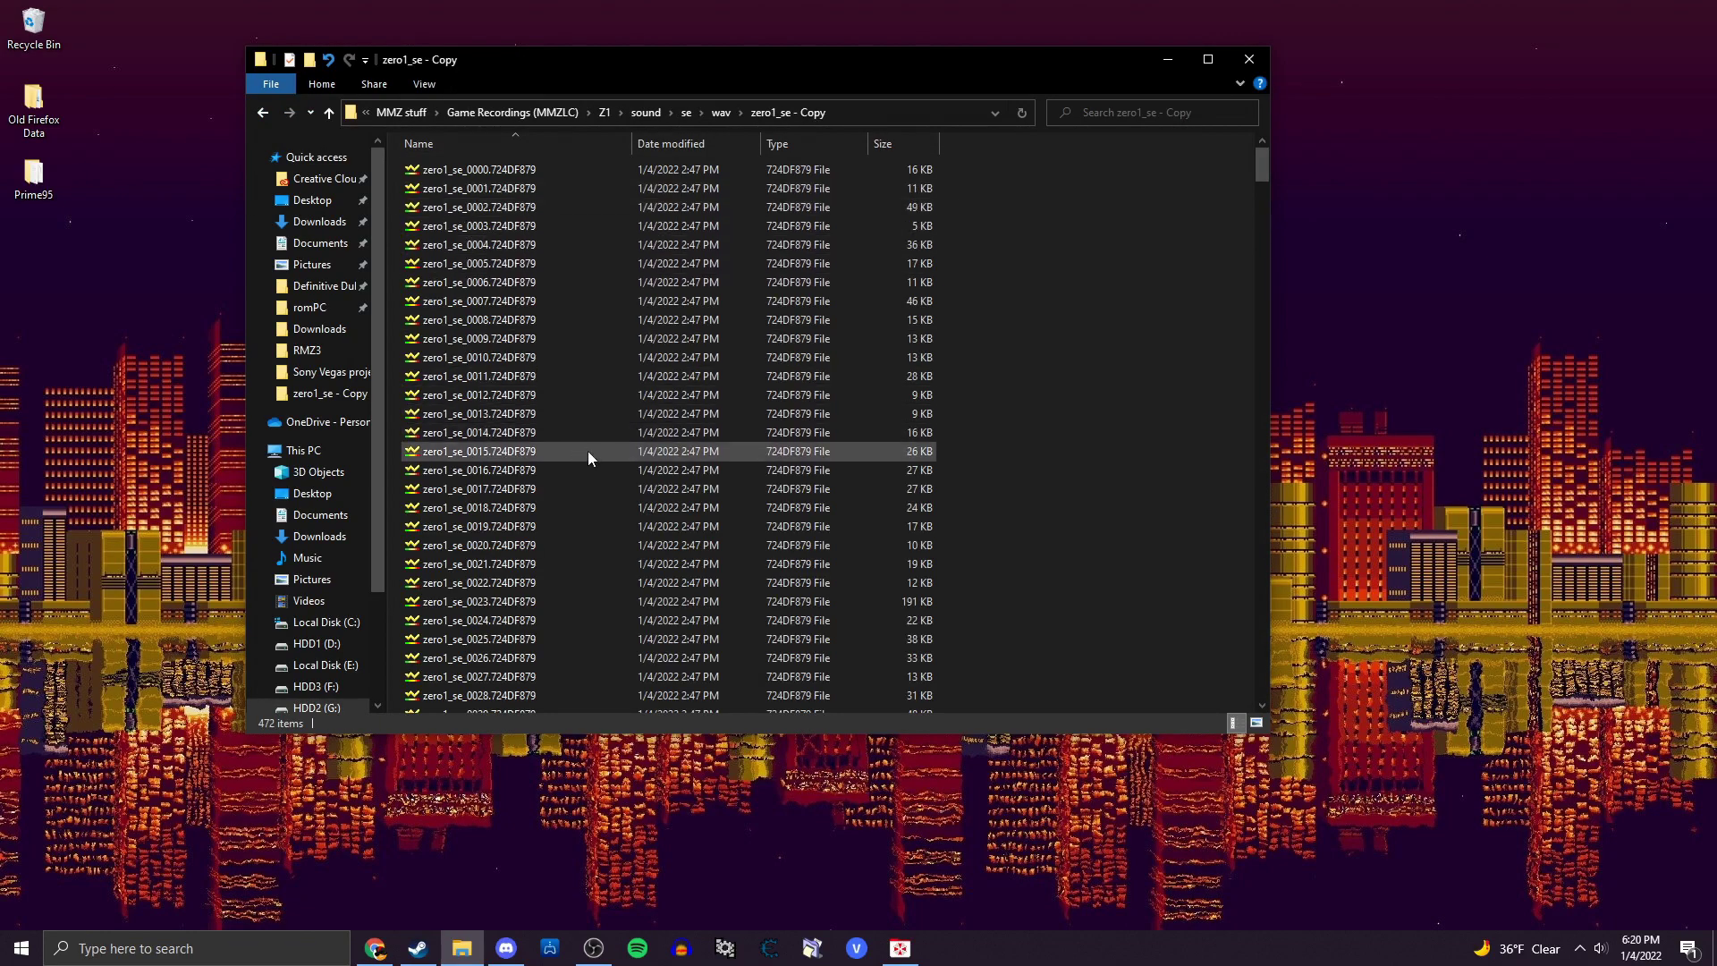
scroll(588, 449, "down", 3)
scroll(590, 438, "down", 2)
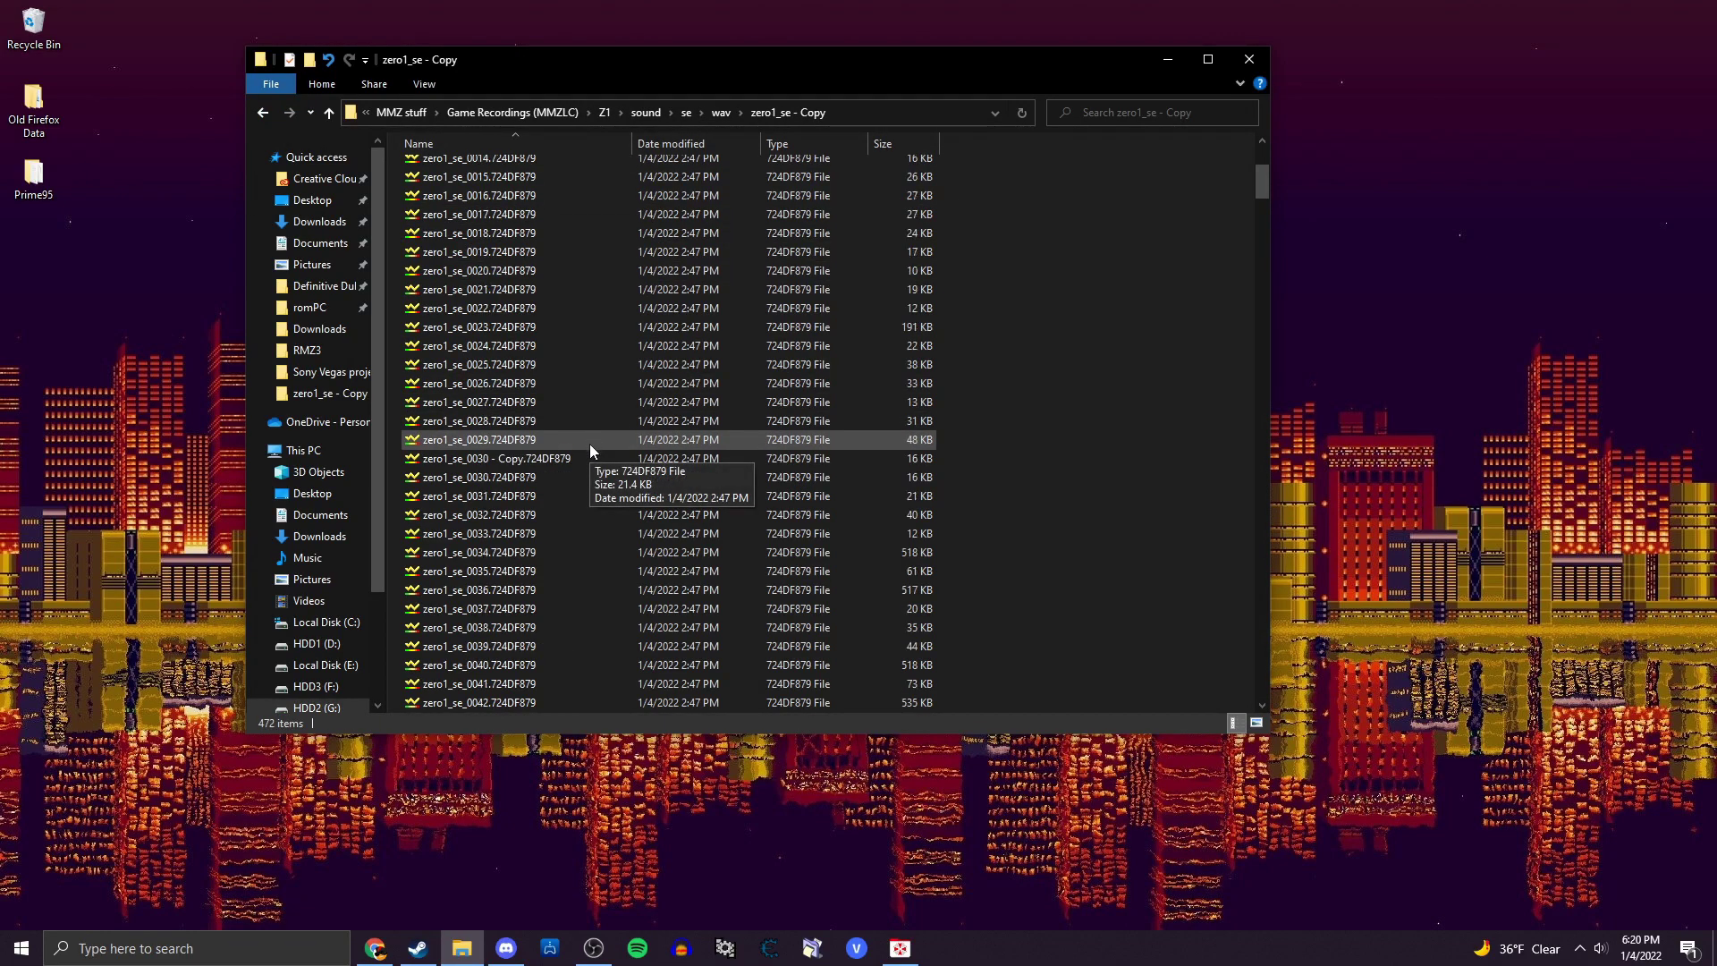
Open zero1_se_0030.724DF879 in GoldWave despite the missing fact chunk, dismiss the help window and play the sound.
left_click(508, 478)
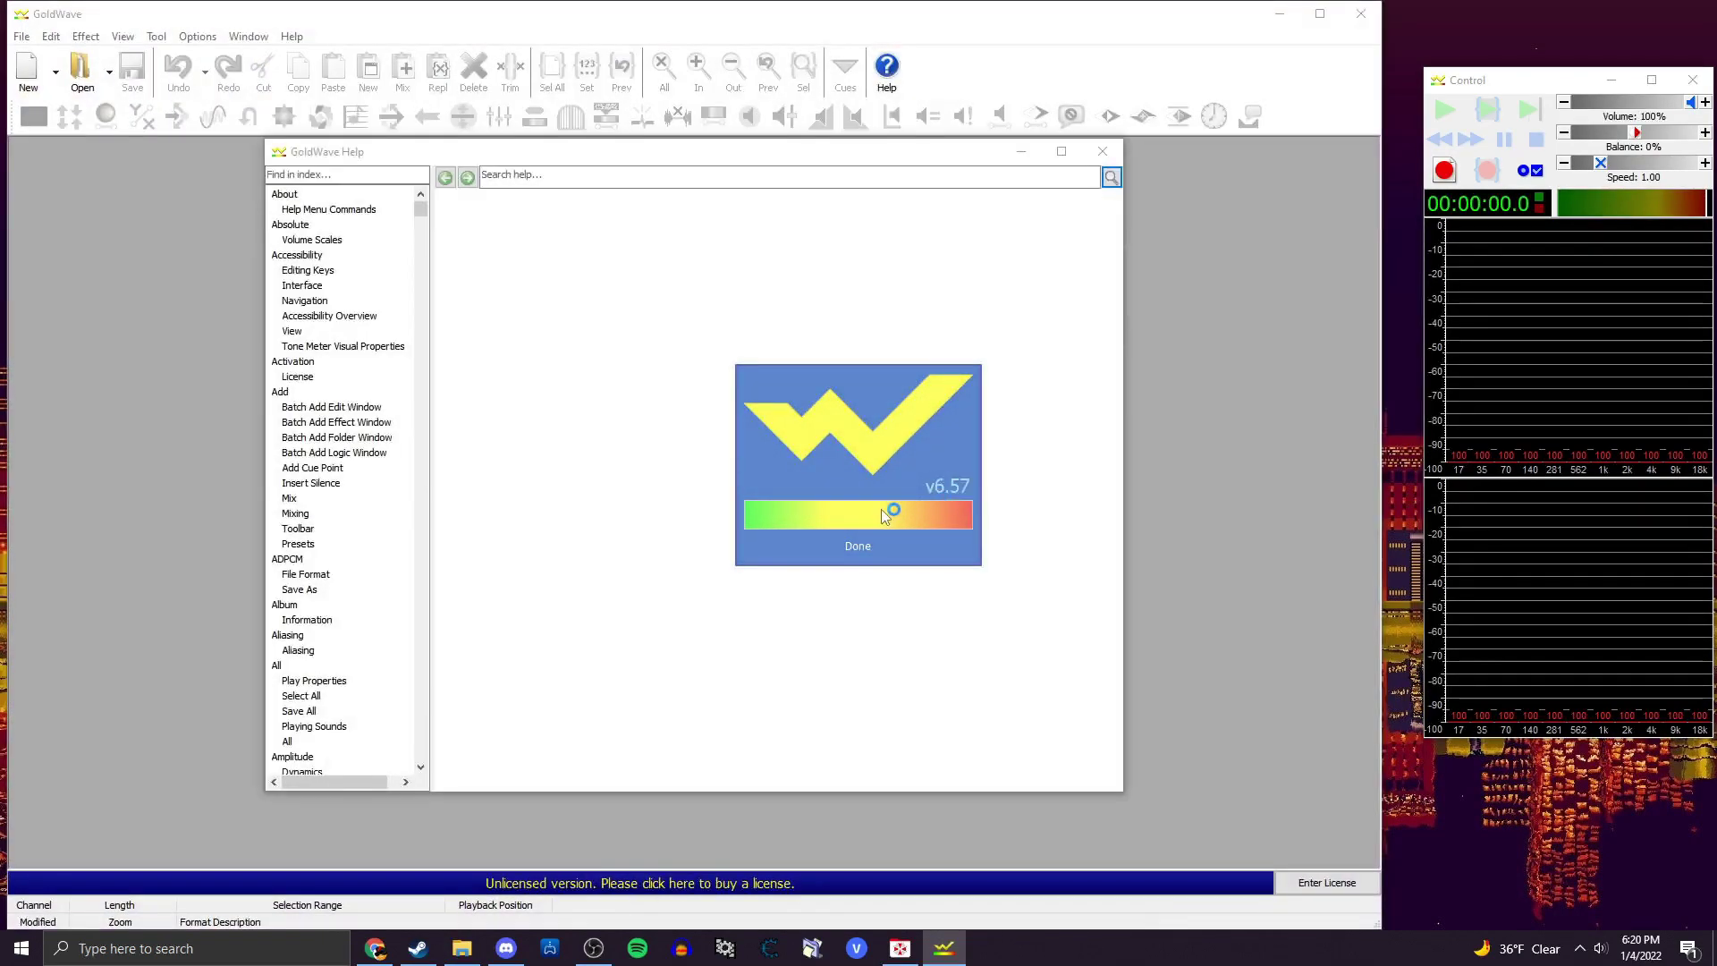
left_click(748, 511)
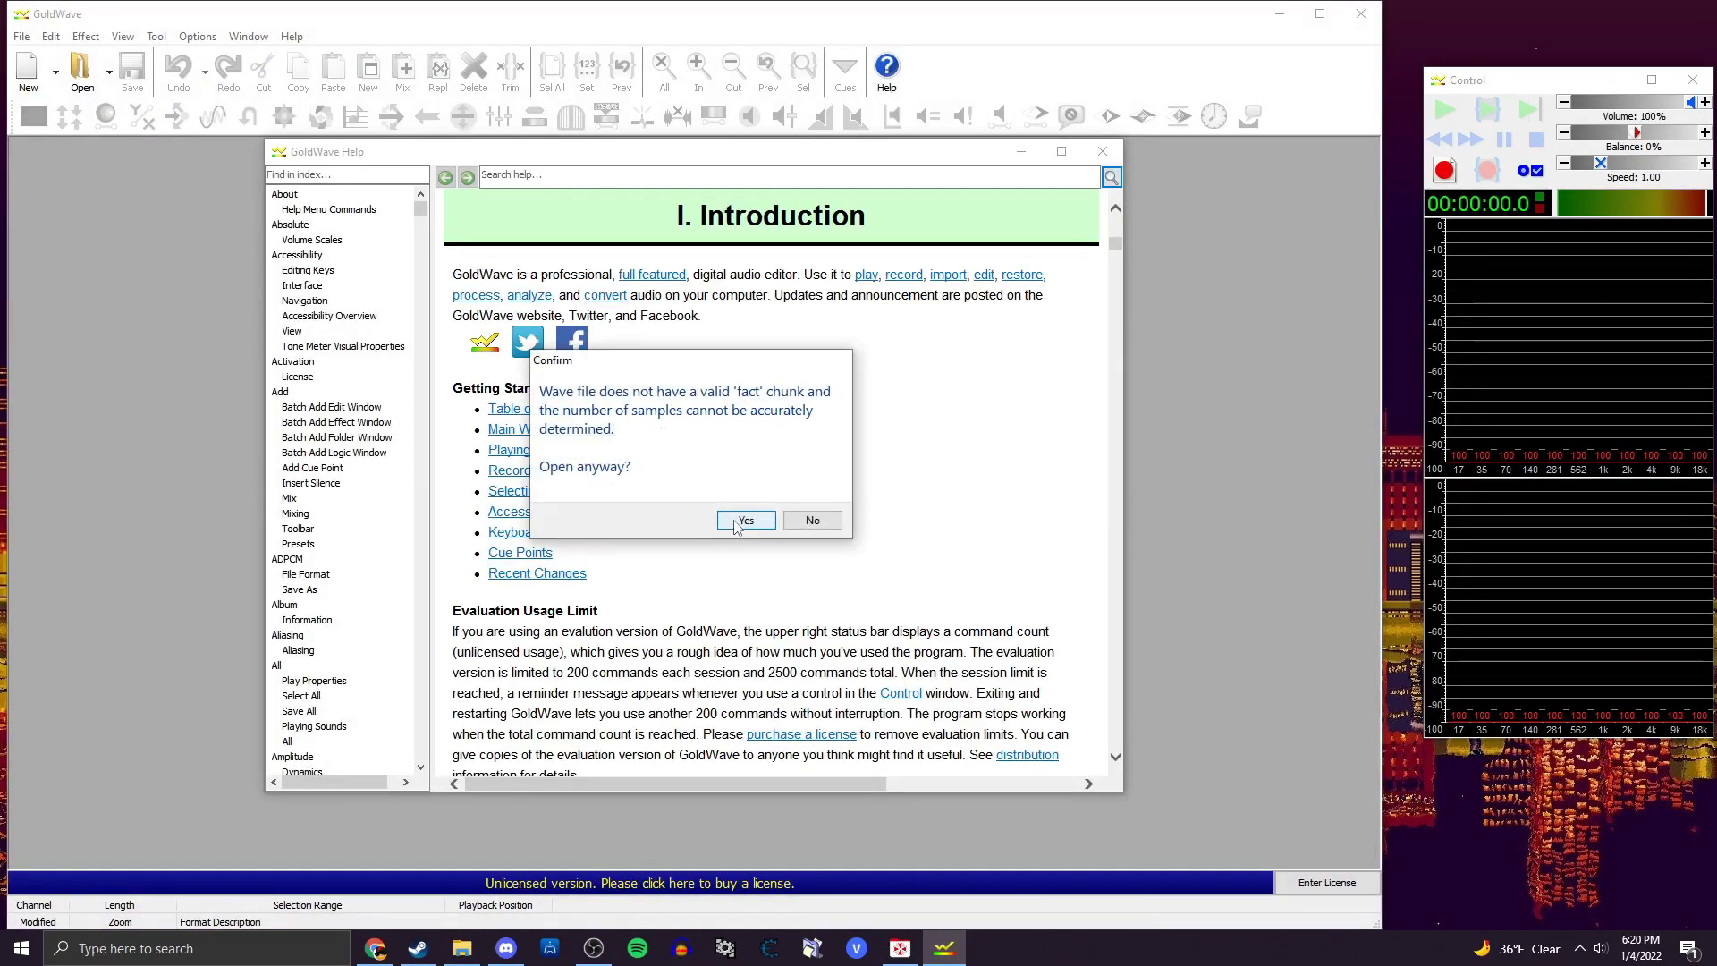
left_click(748, 517)
key("alt+F4")
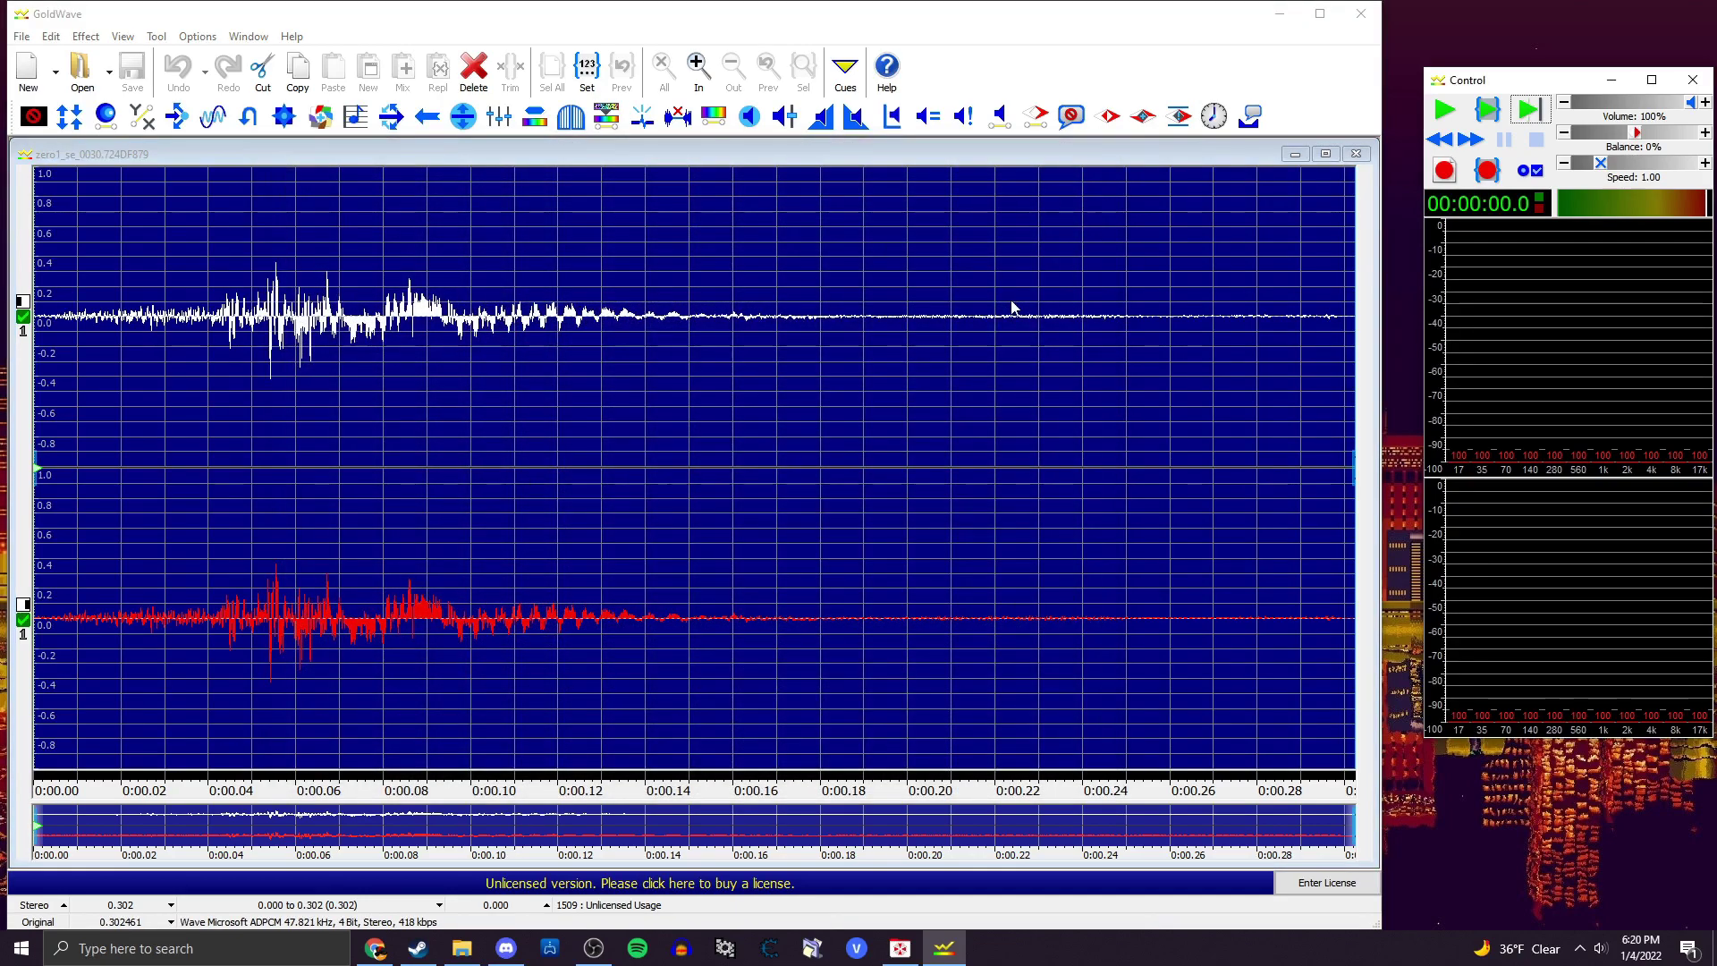
key("space")
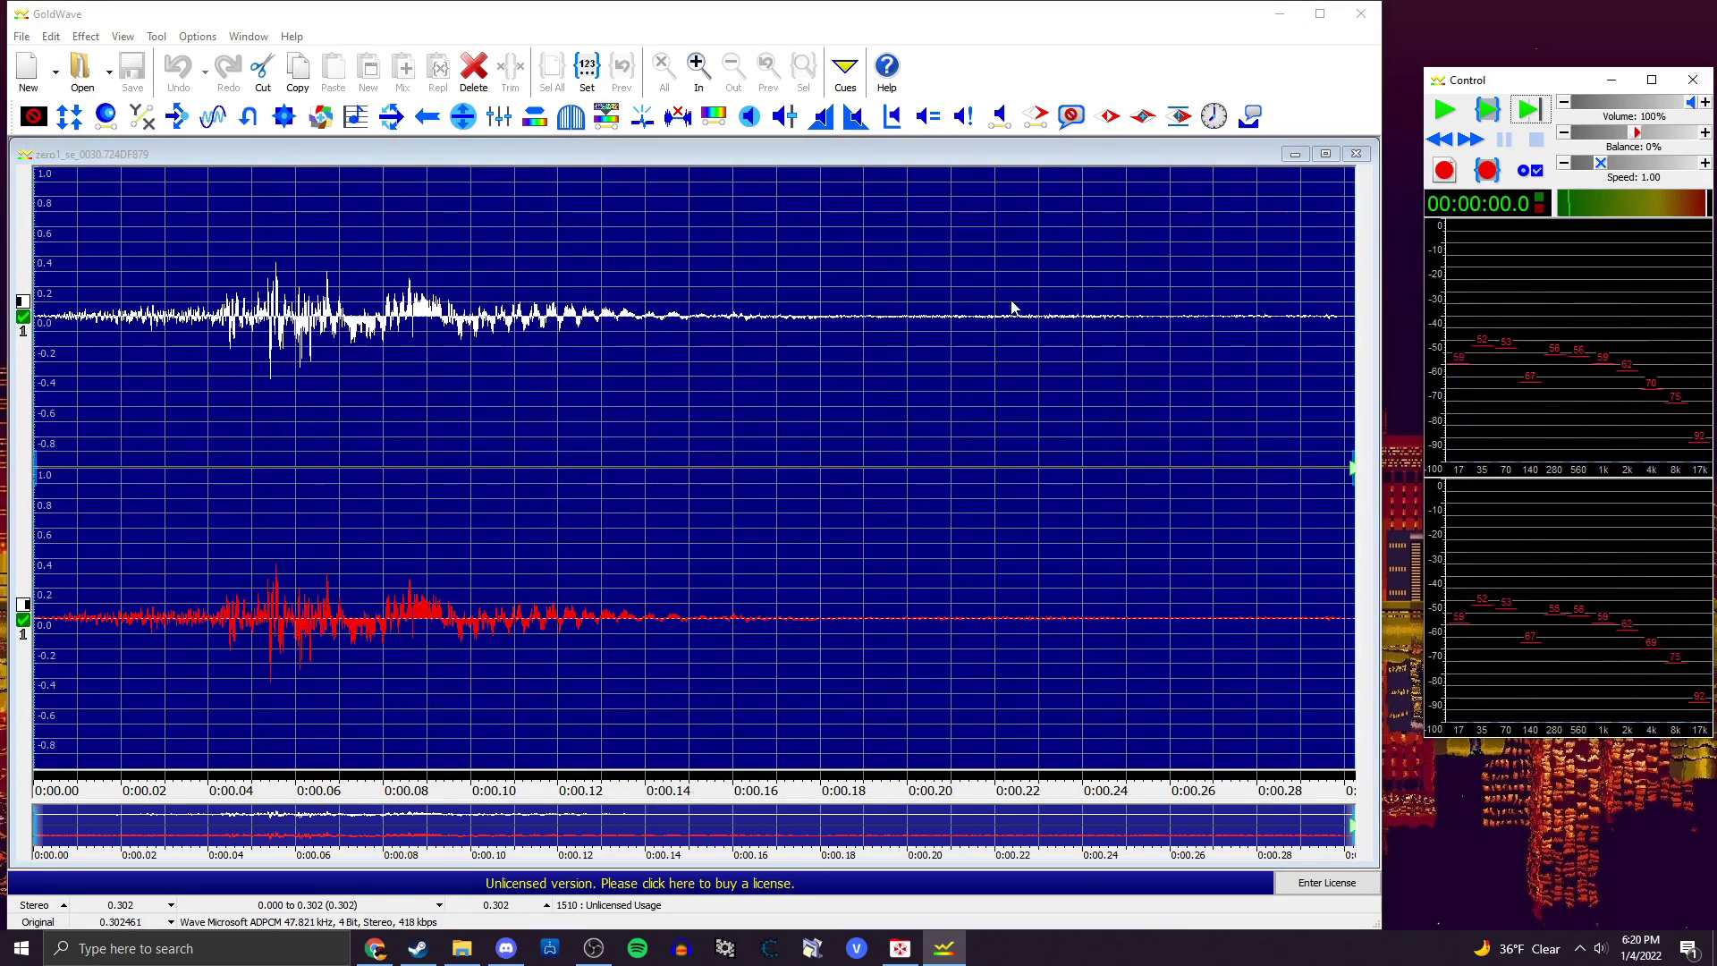
key("space")
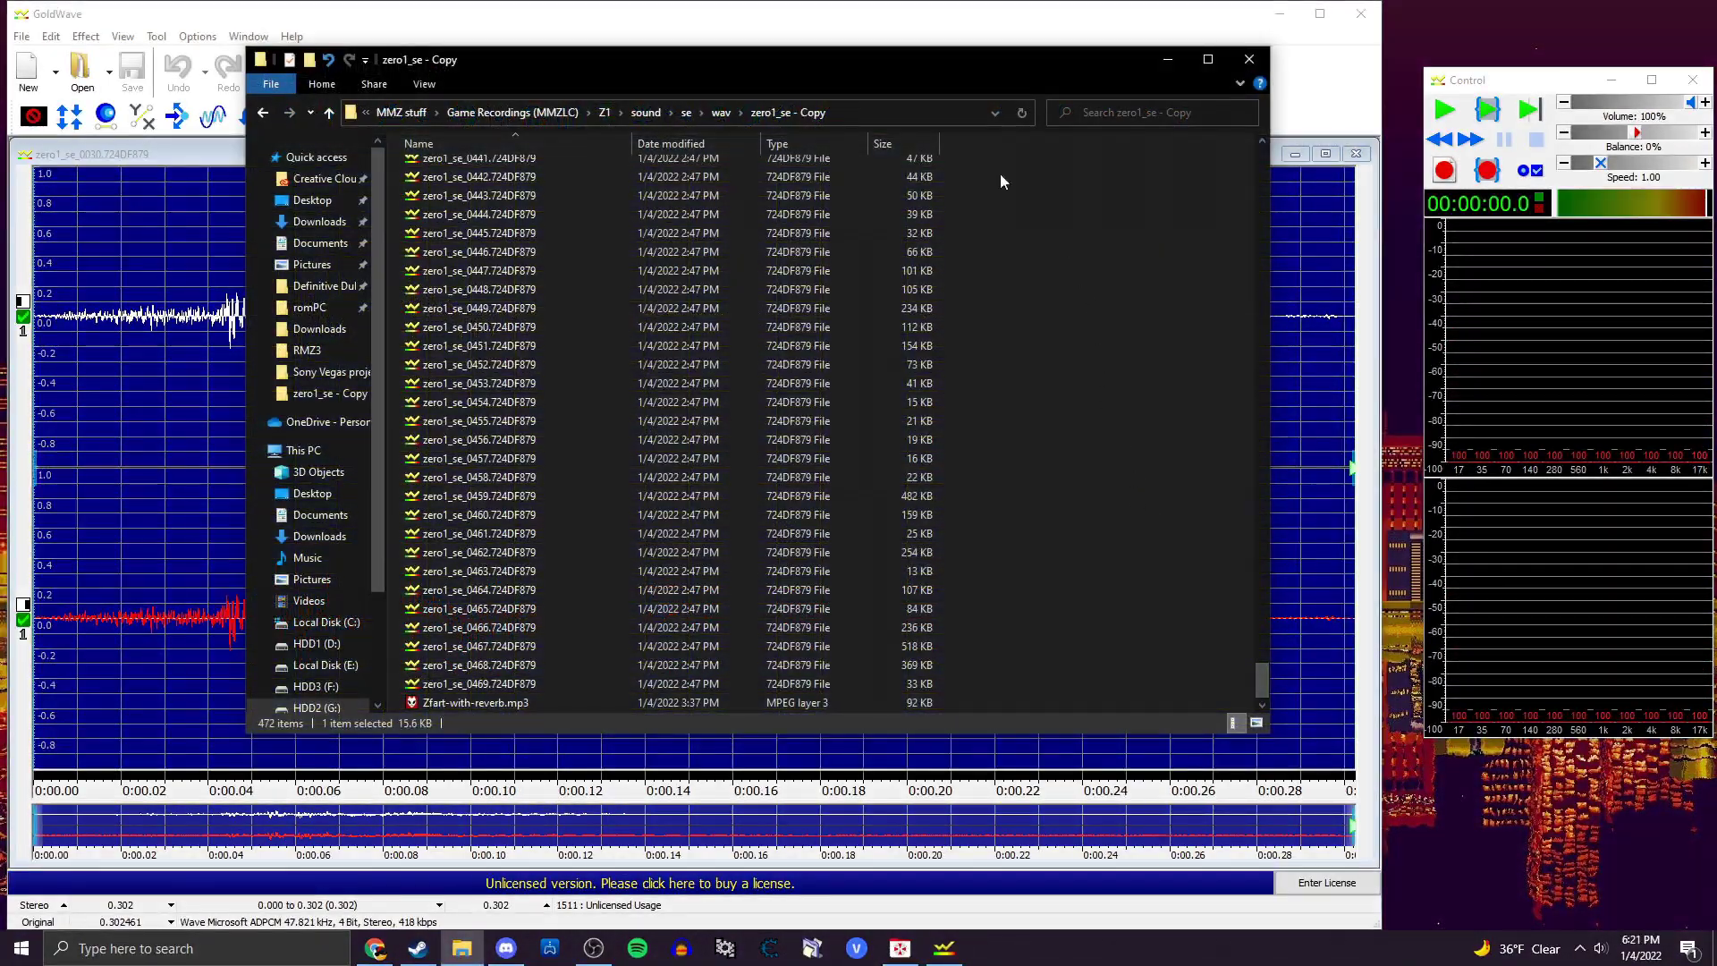
Load Zfart-with-reverb.mp3 from the zero1_se - Copy folder into GoldWave and play it.
left_click_drag(685, 53, 1118, 89)
left_click(892, 734)
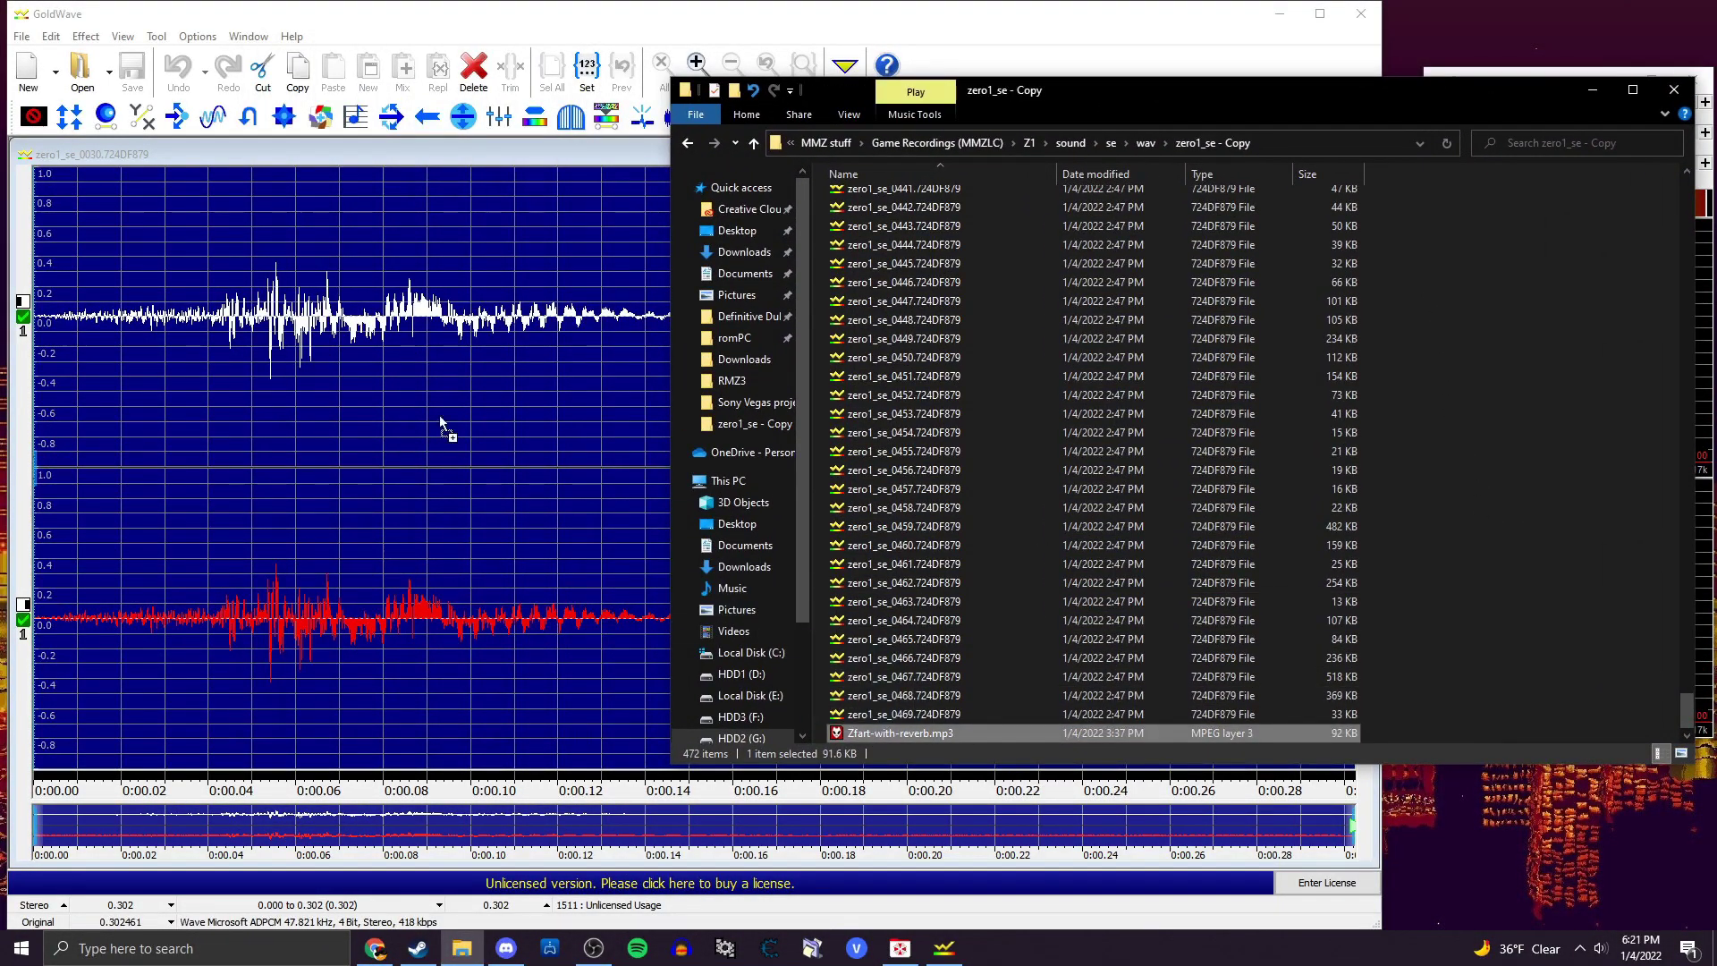
left_click_drag(378, 359, 358, 295)
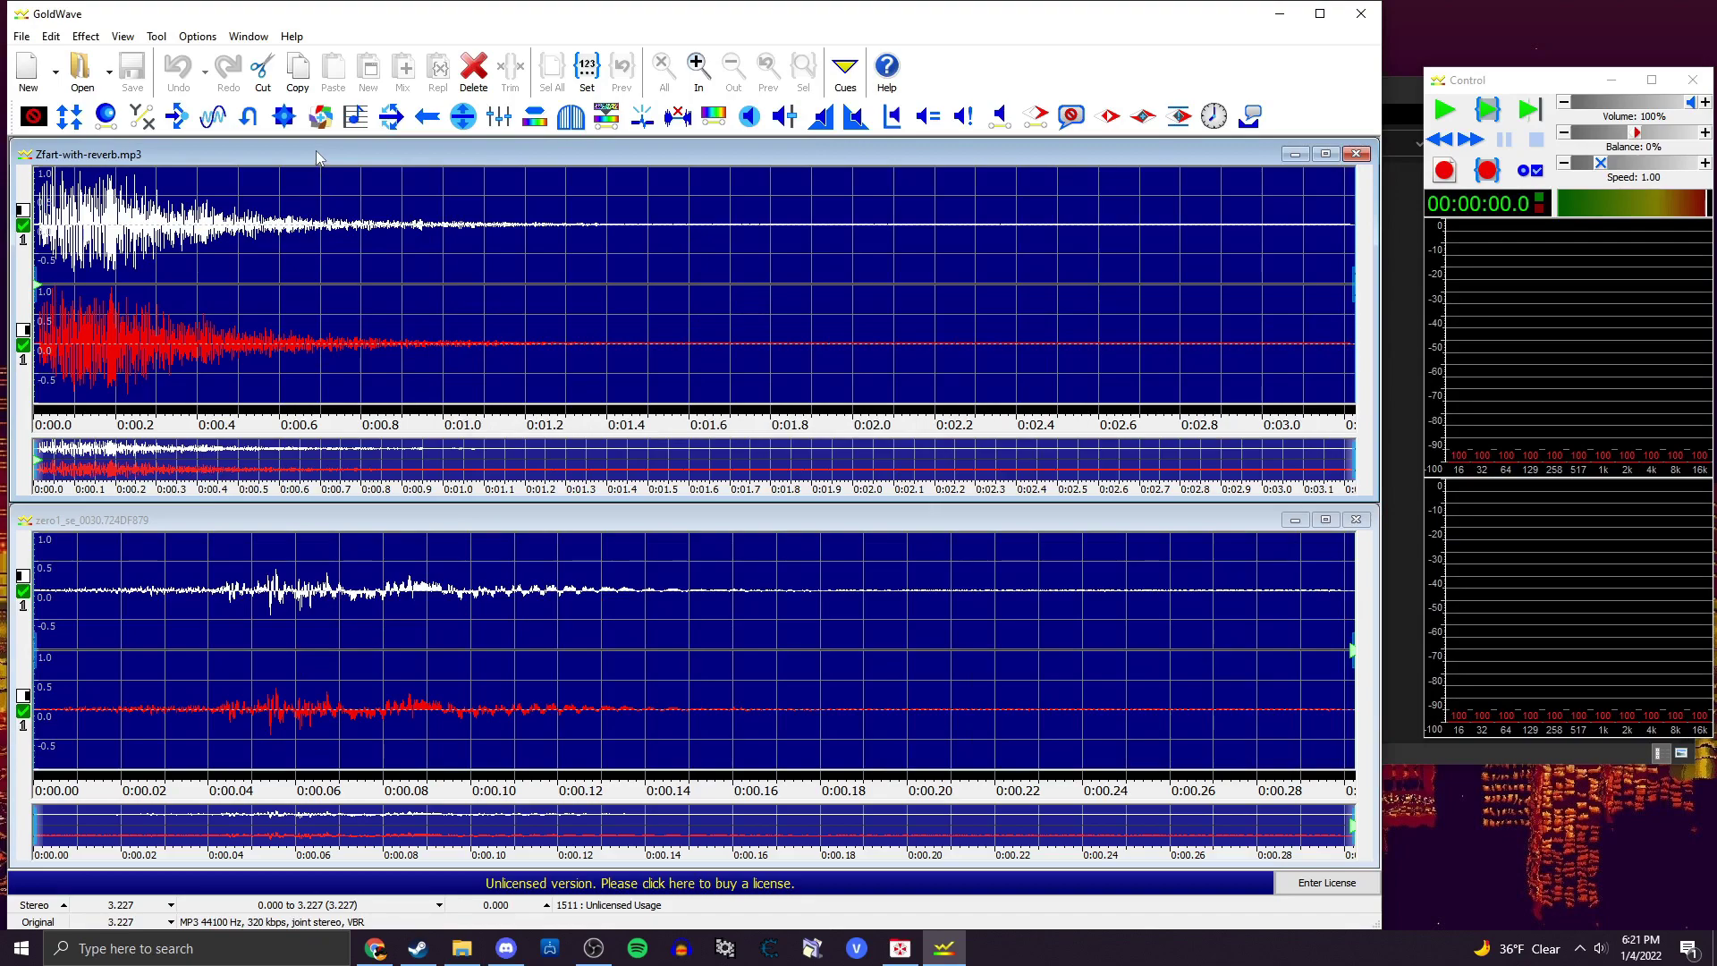
key("space")
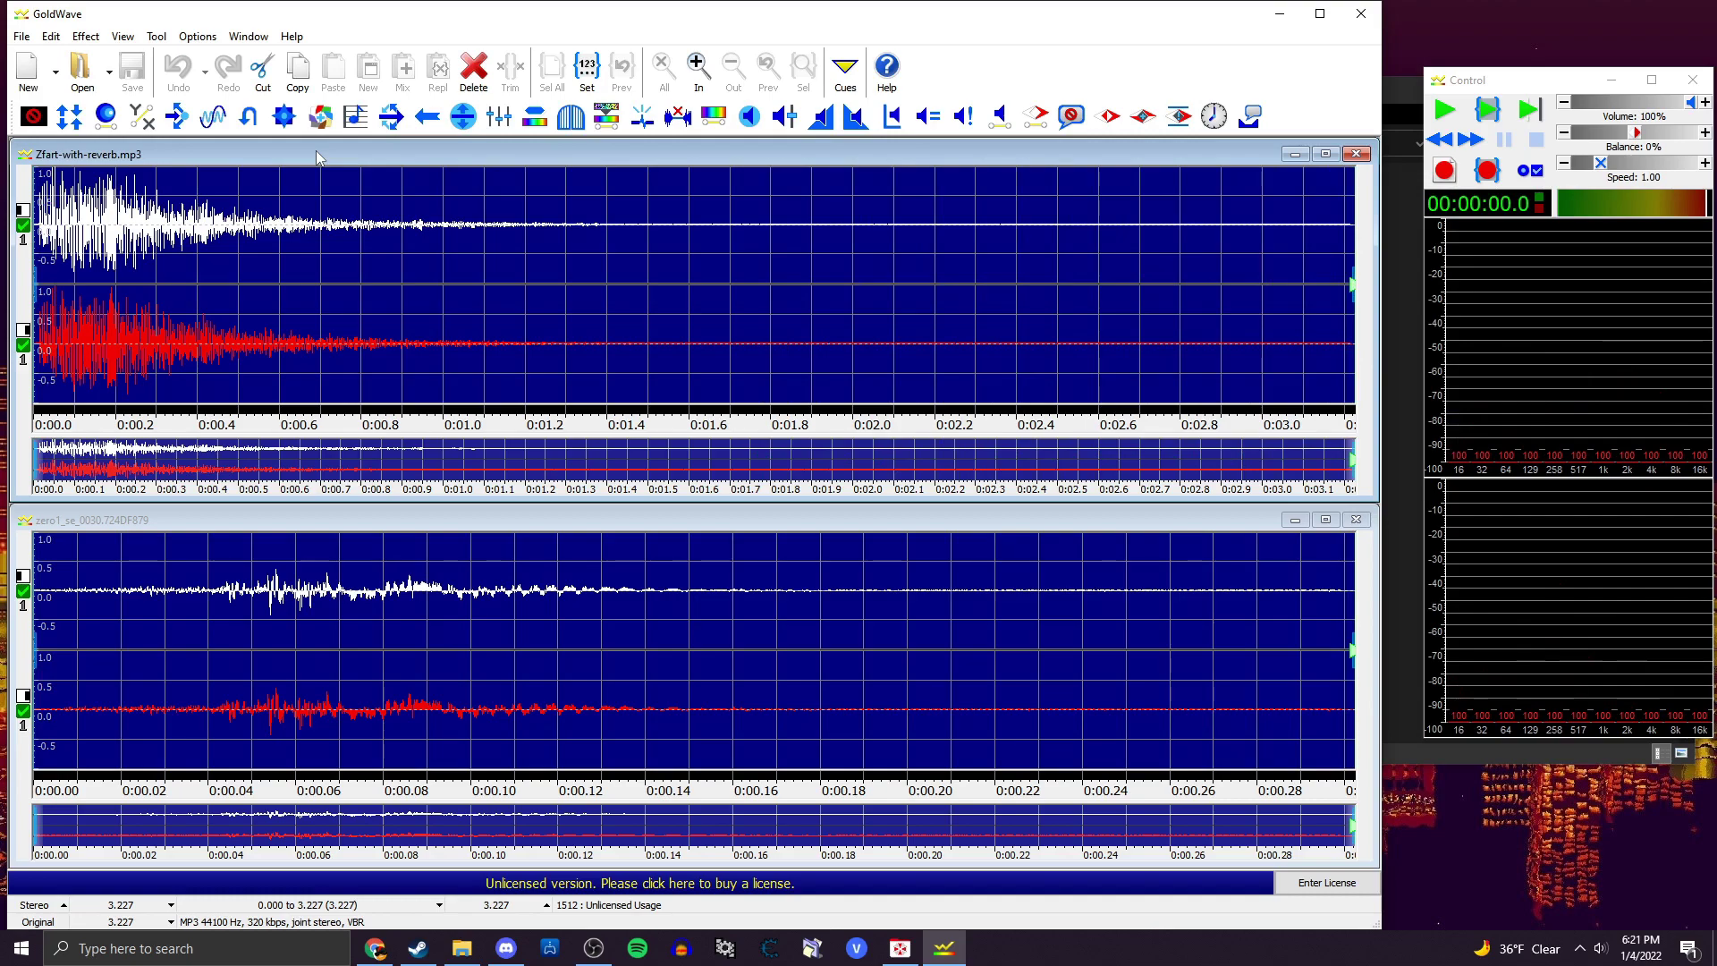
Replace all the audio in zero1_se_0030.724DF879 with a copy of the whole Zfart-with-reverb.mp3 waveform.
key("ctrl+c")
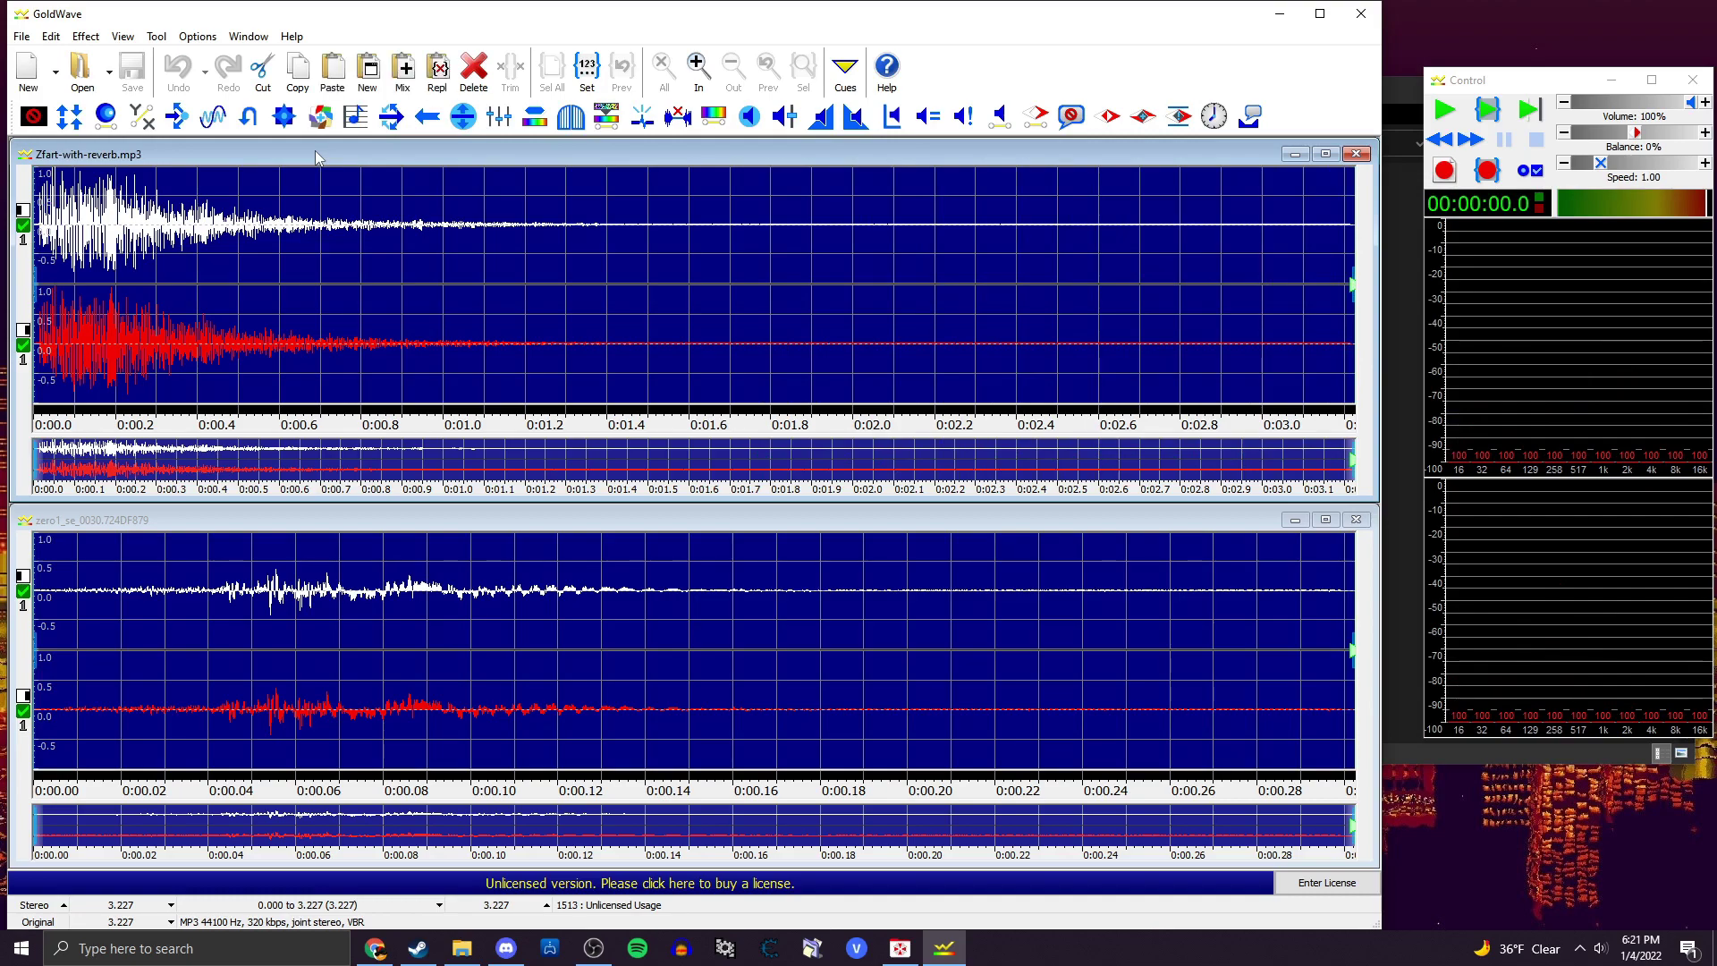
left_click(188, 526)
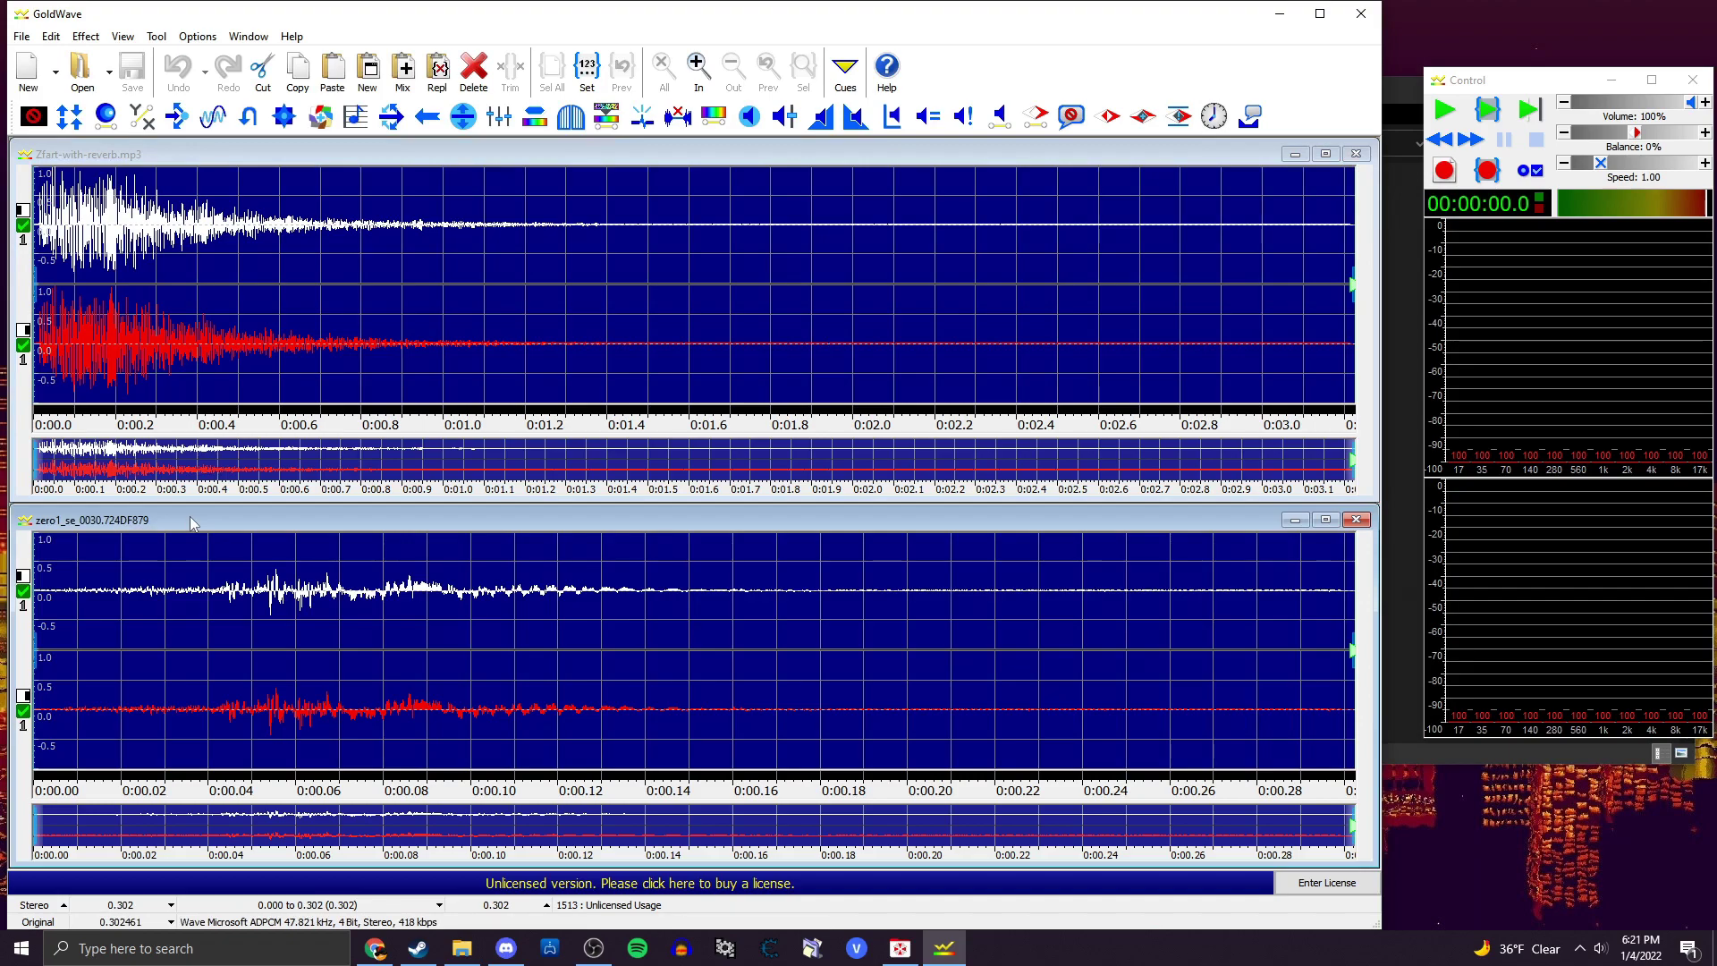
key("Delete")
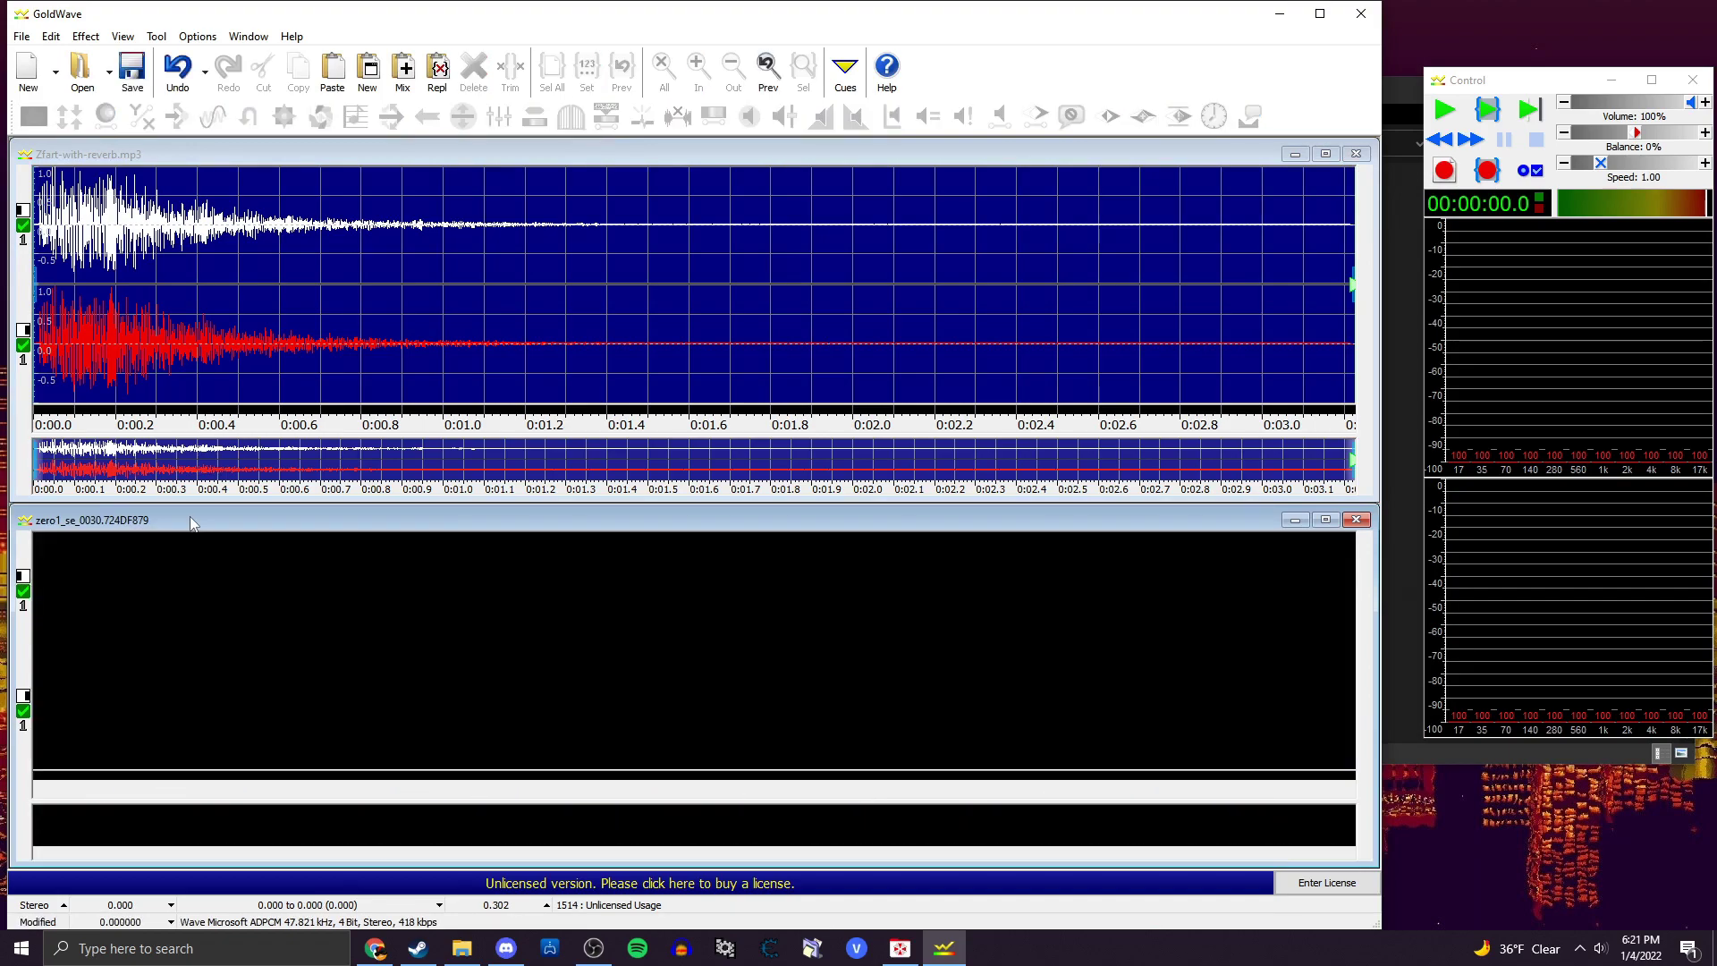
key("ctrl+v")
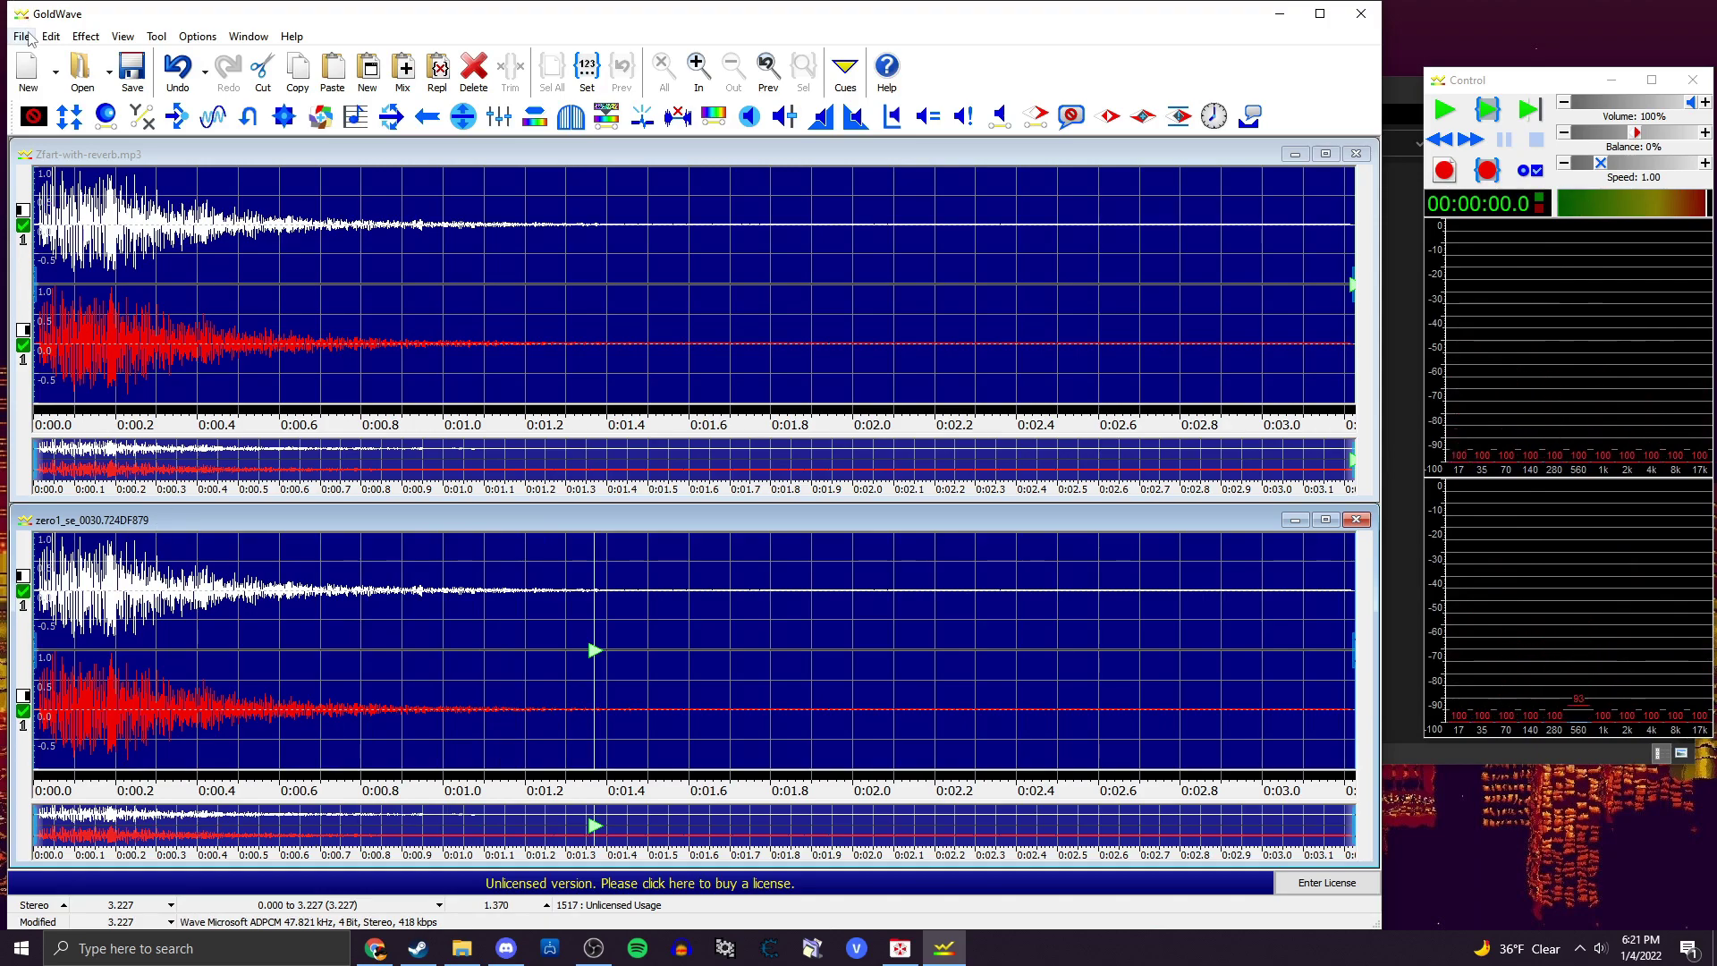
Save the modified zero1_se_0030.724DF879 and close GoldWave.
left_click(21, 36)
left_click(83, 208)
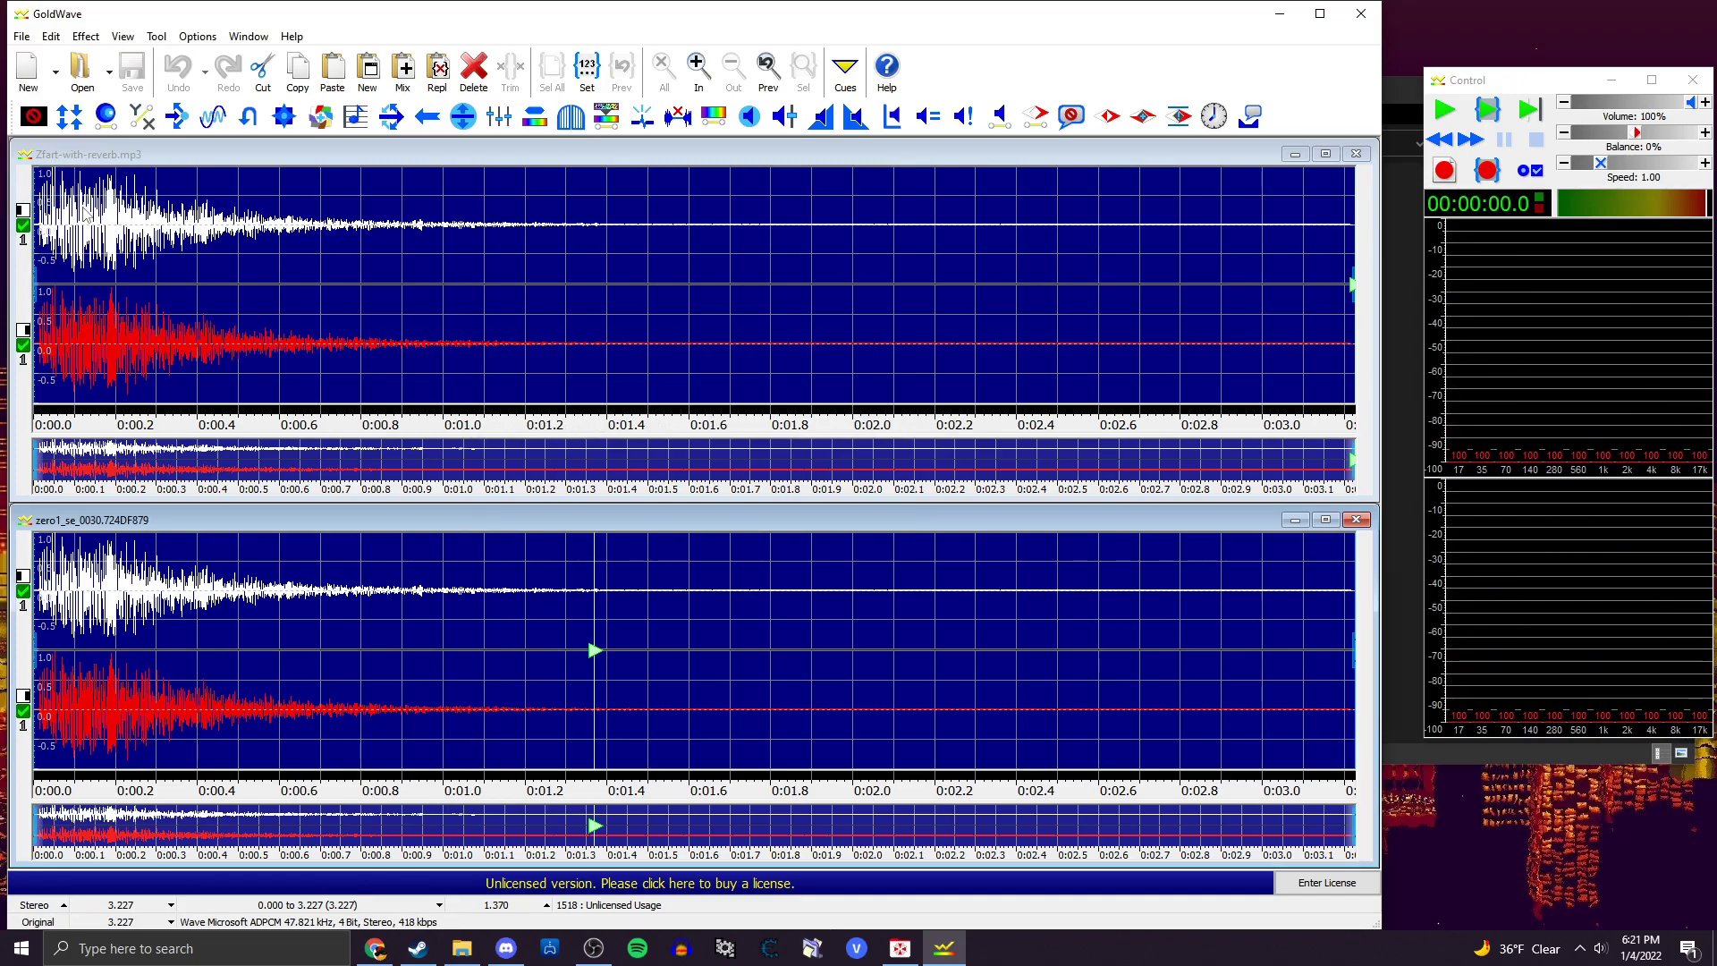
left_click(1353, 14)
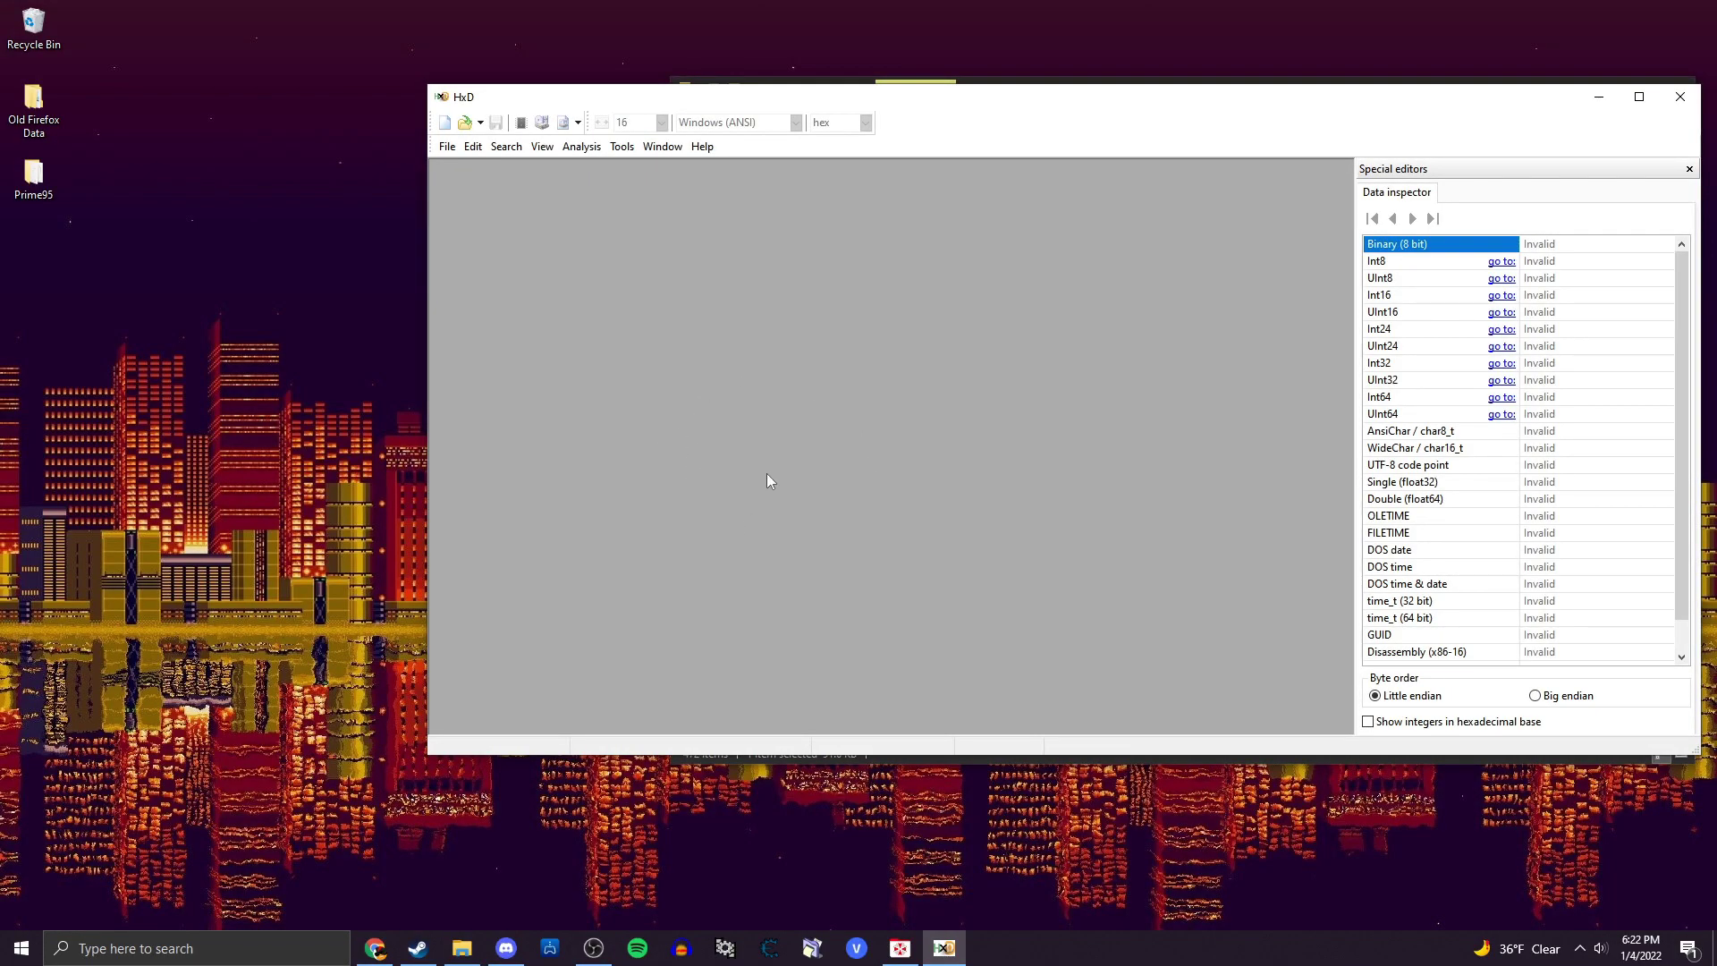
Open zero1_se_0030 - Copy.724DF879 and the edited zero1_se_0030.724DF879 from File Explorer in HxD.
left_click(465, 946)
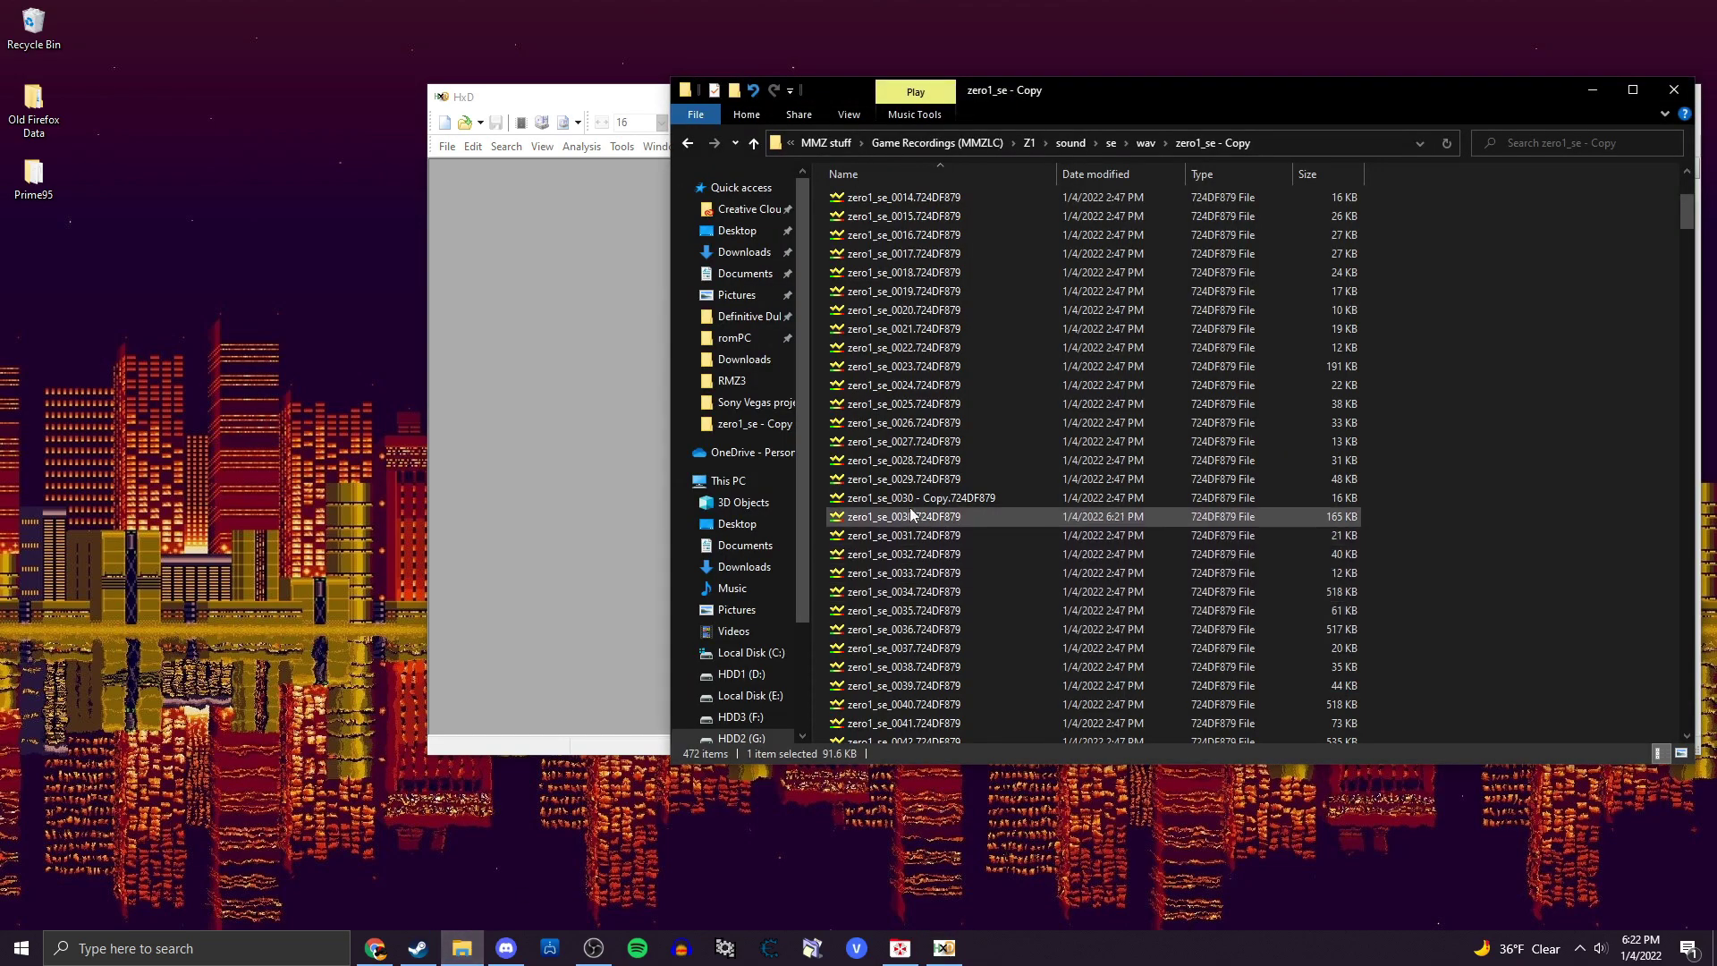
left_click_drag(912, 510, 635, 456)
left_click(461, 946)
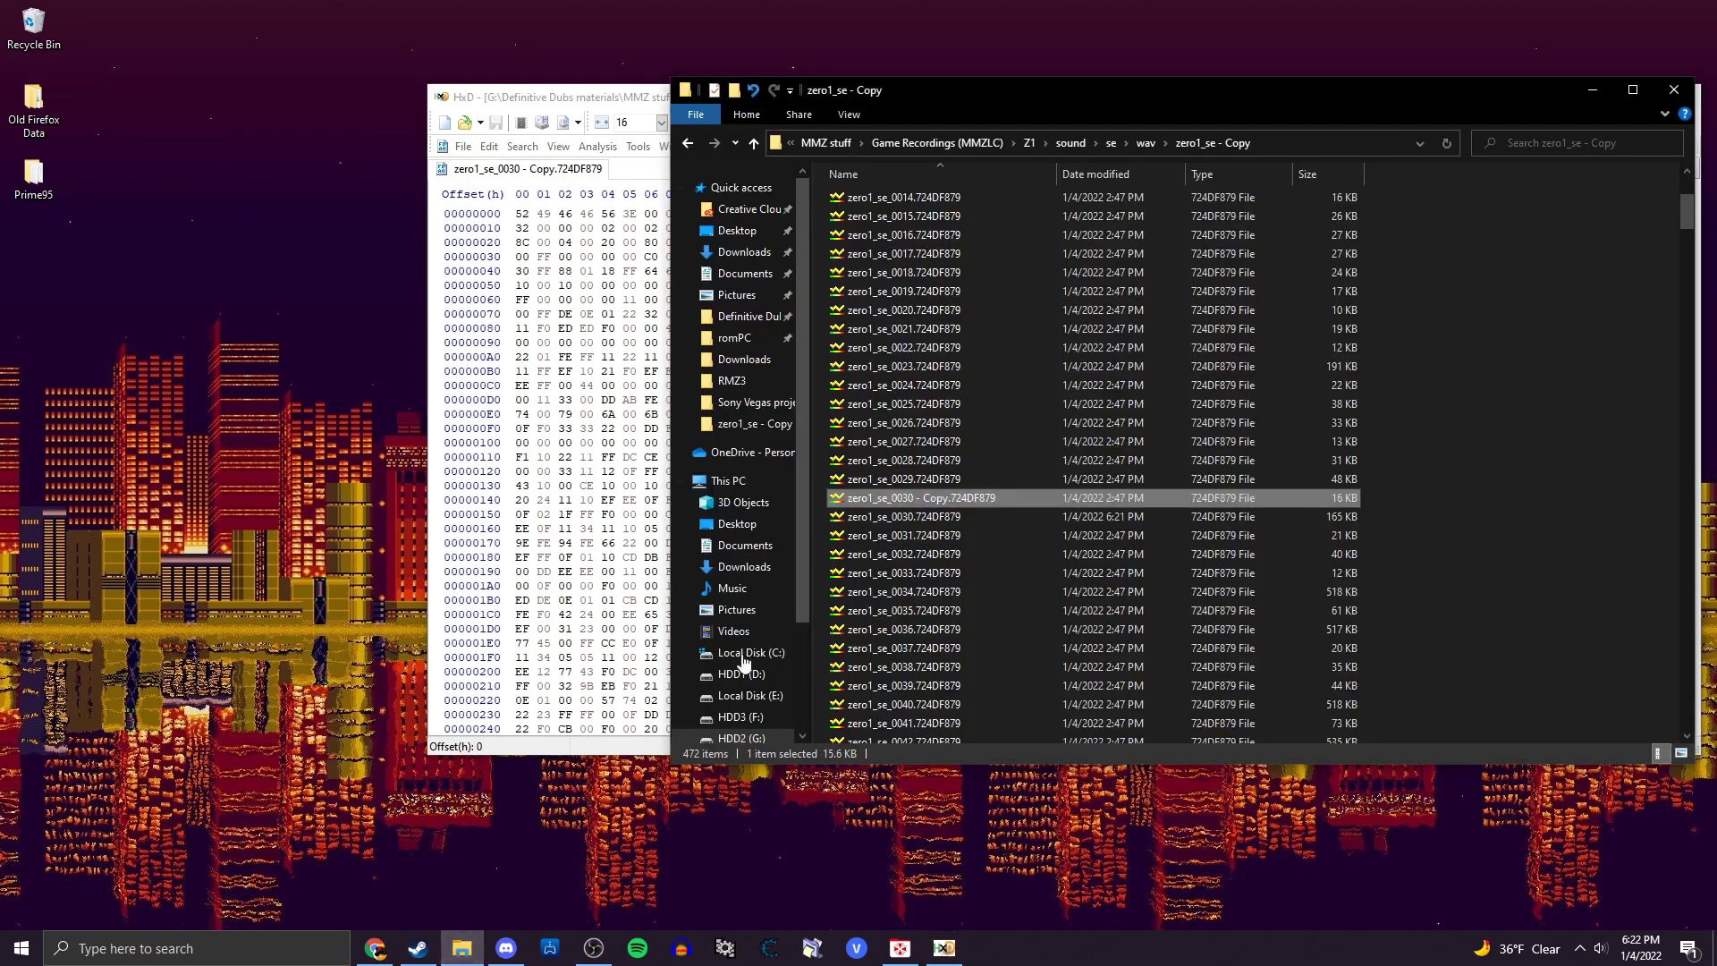
left_click_drag(912, 515, 566, 465)
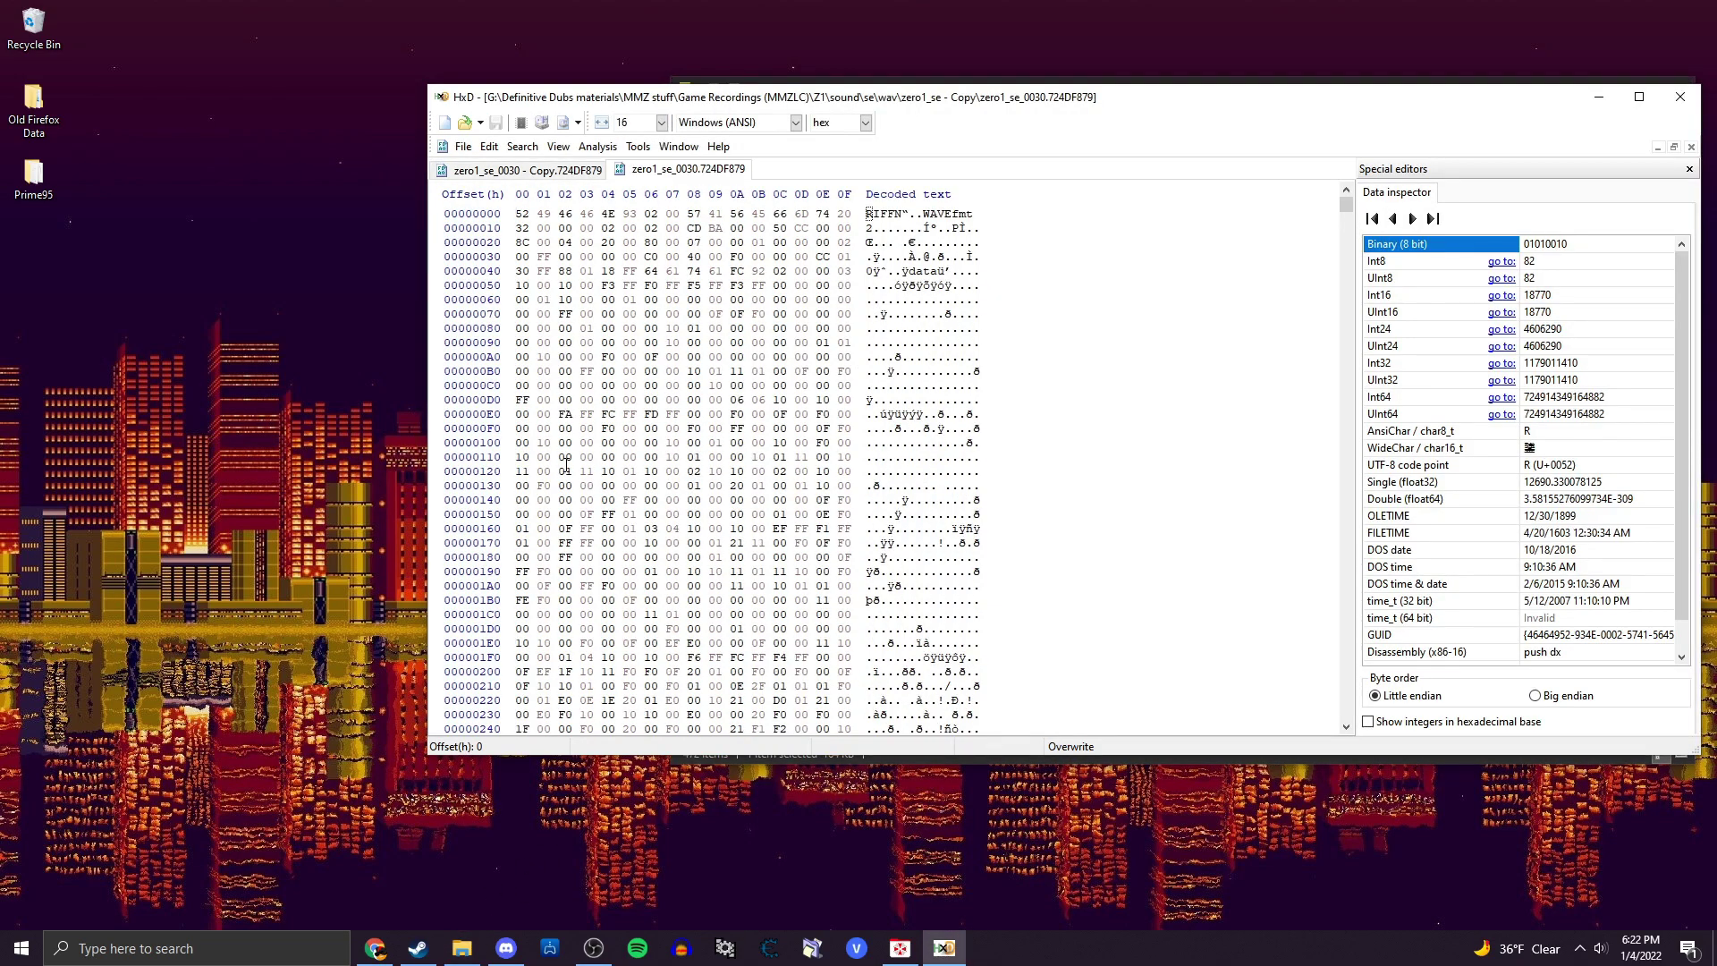
Compare the trailing bytes of zero1_se_0030.724DF879 with those at the end of zero1_se_0030 - Copy.724DF879.
scroll(780, 480, "down", 20)
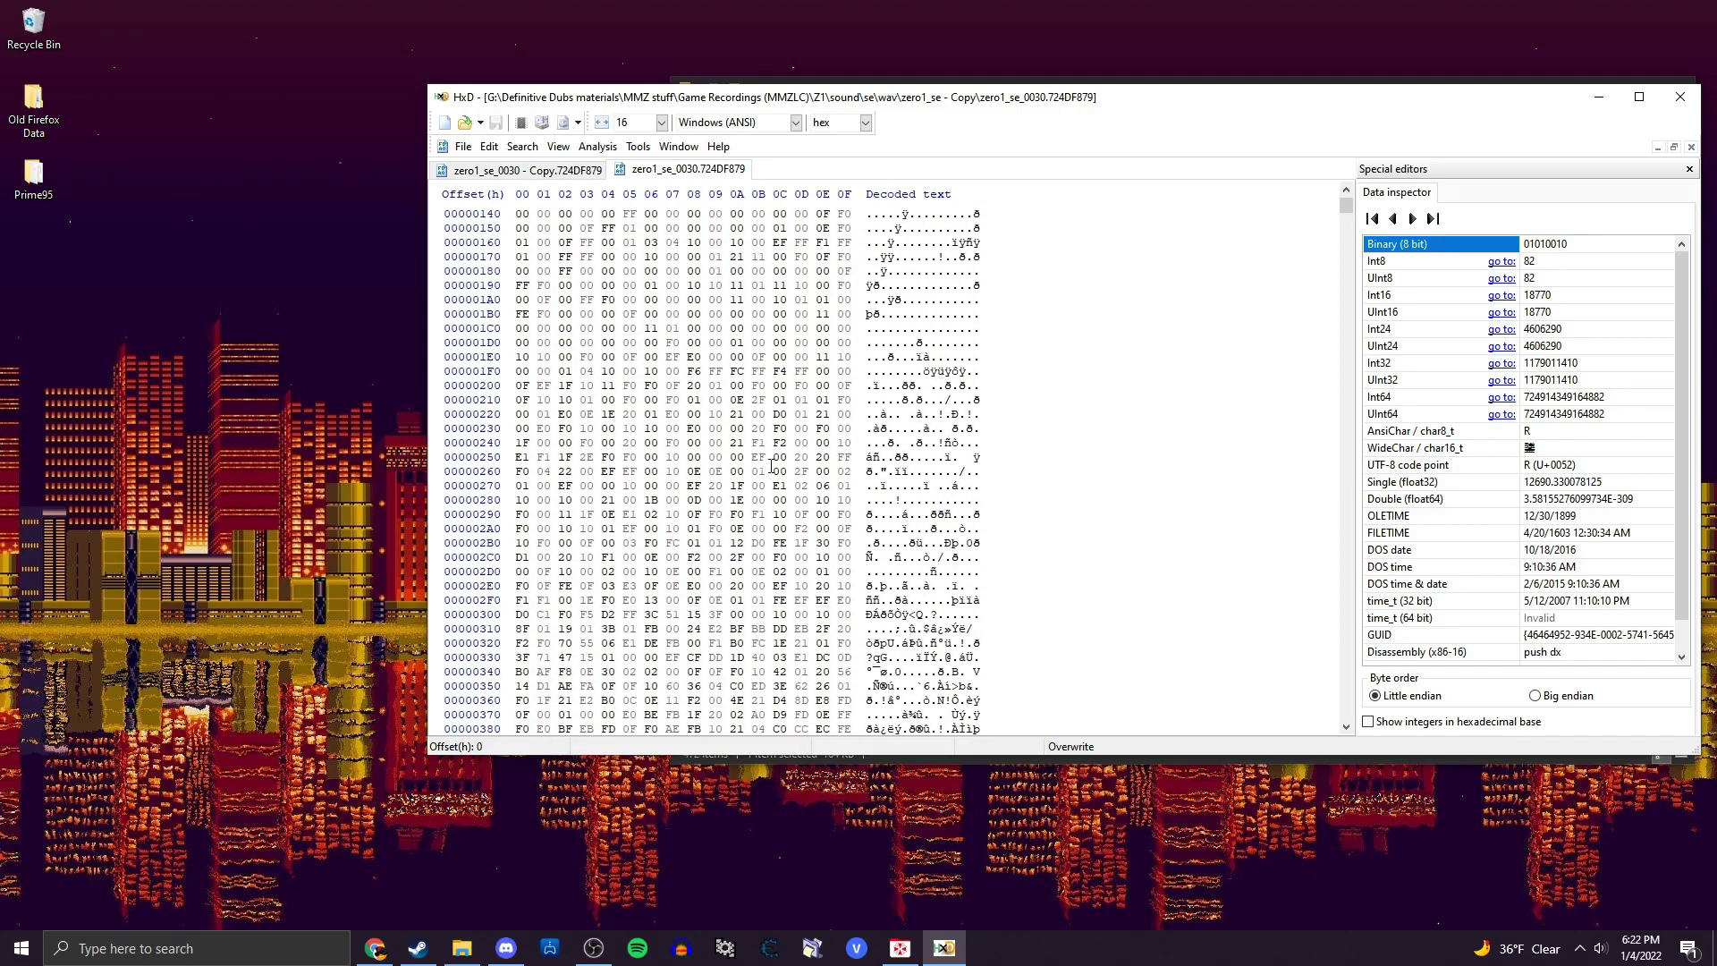
left_click_drag(1346, 215, 1323, 702)
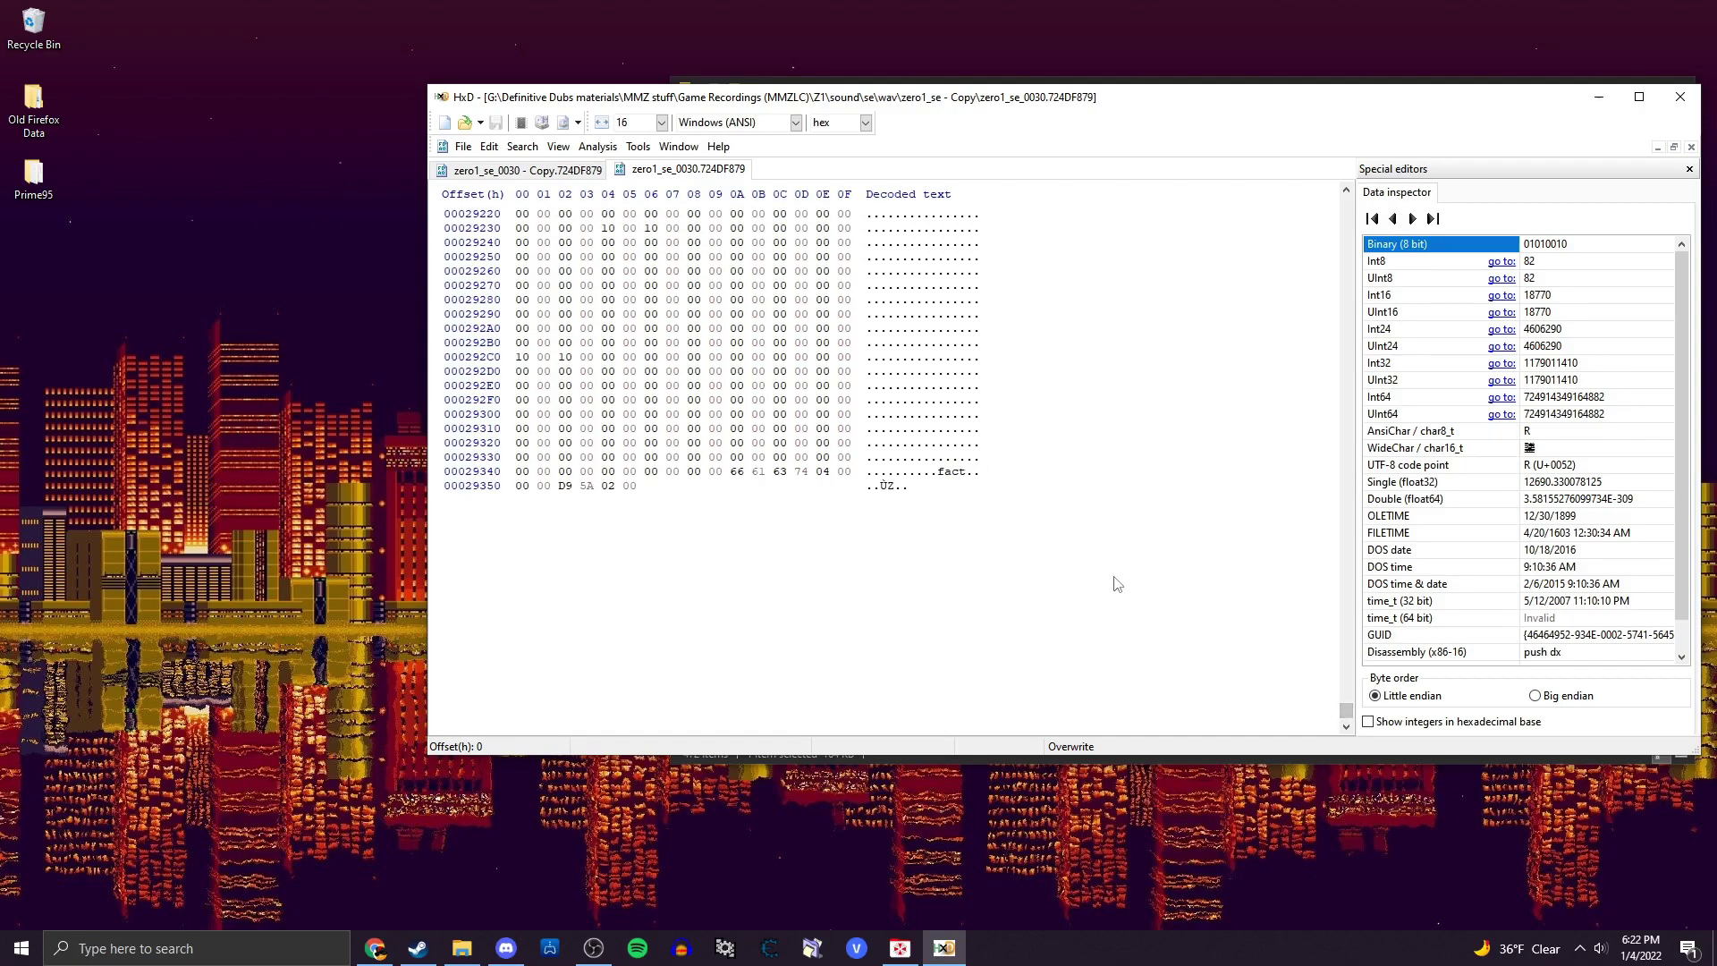
left_click(560, 169)
left_click_drag(1346, 216, 1346, 697)
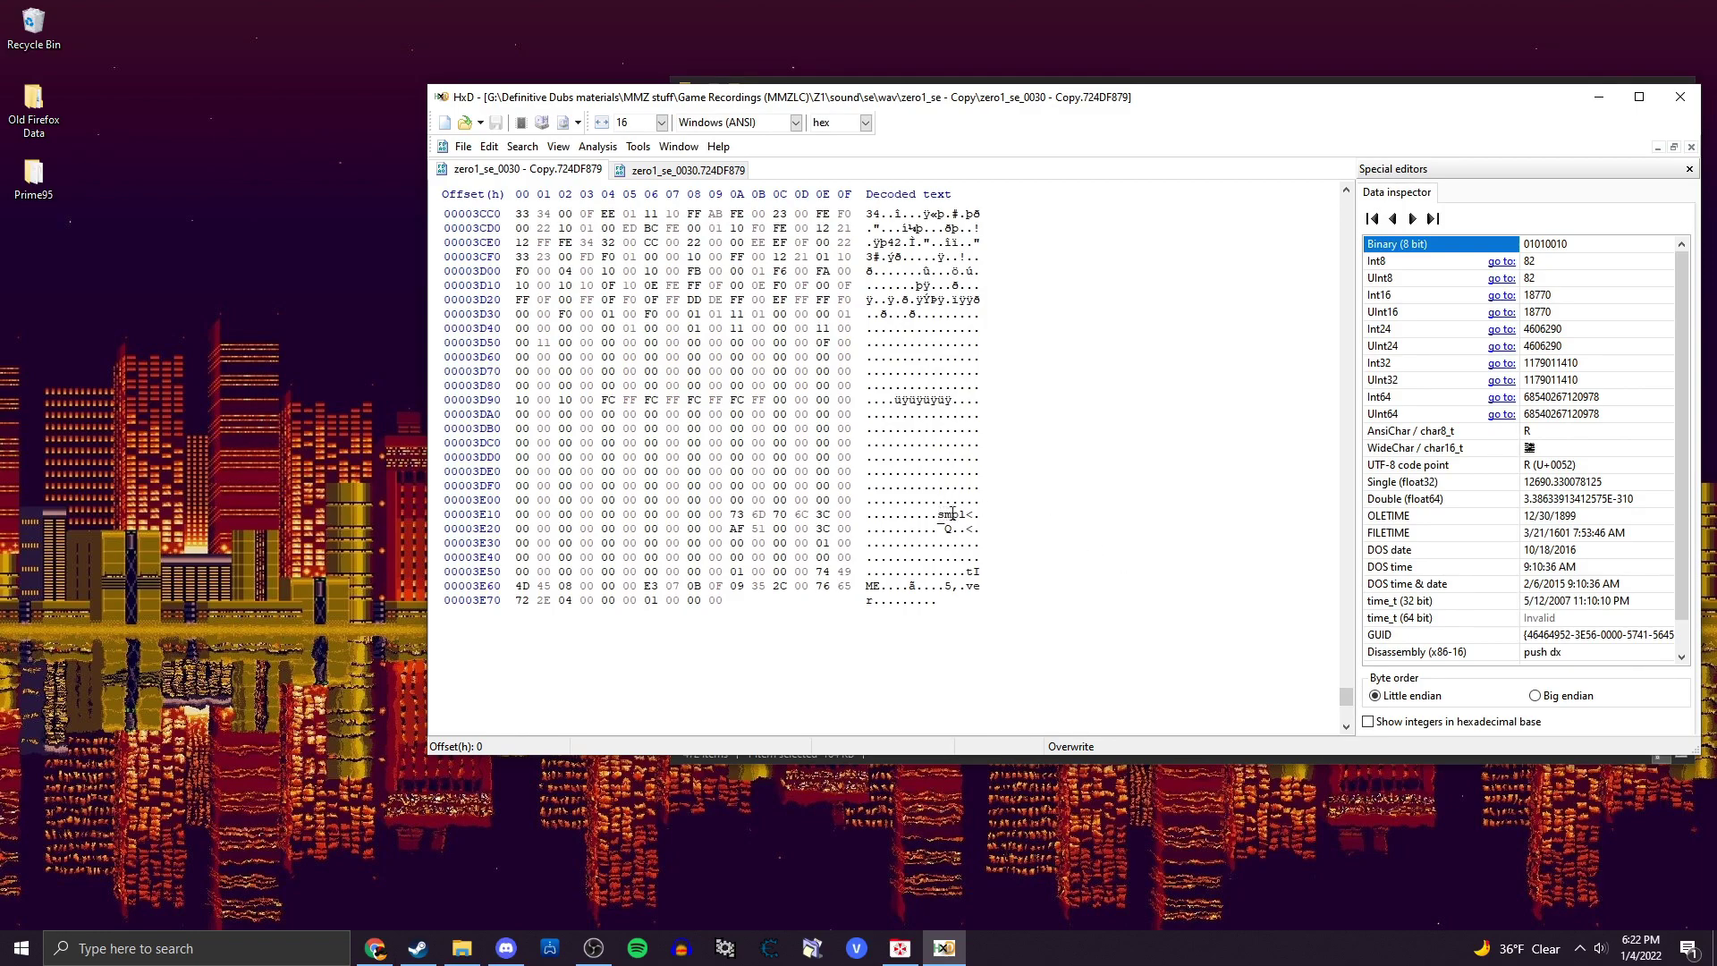
left_click(641, 175)
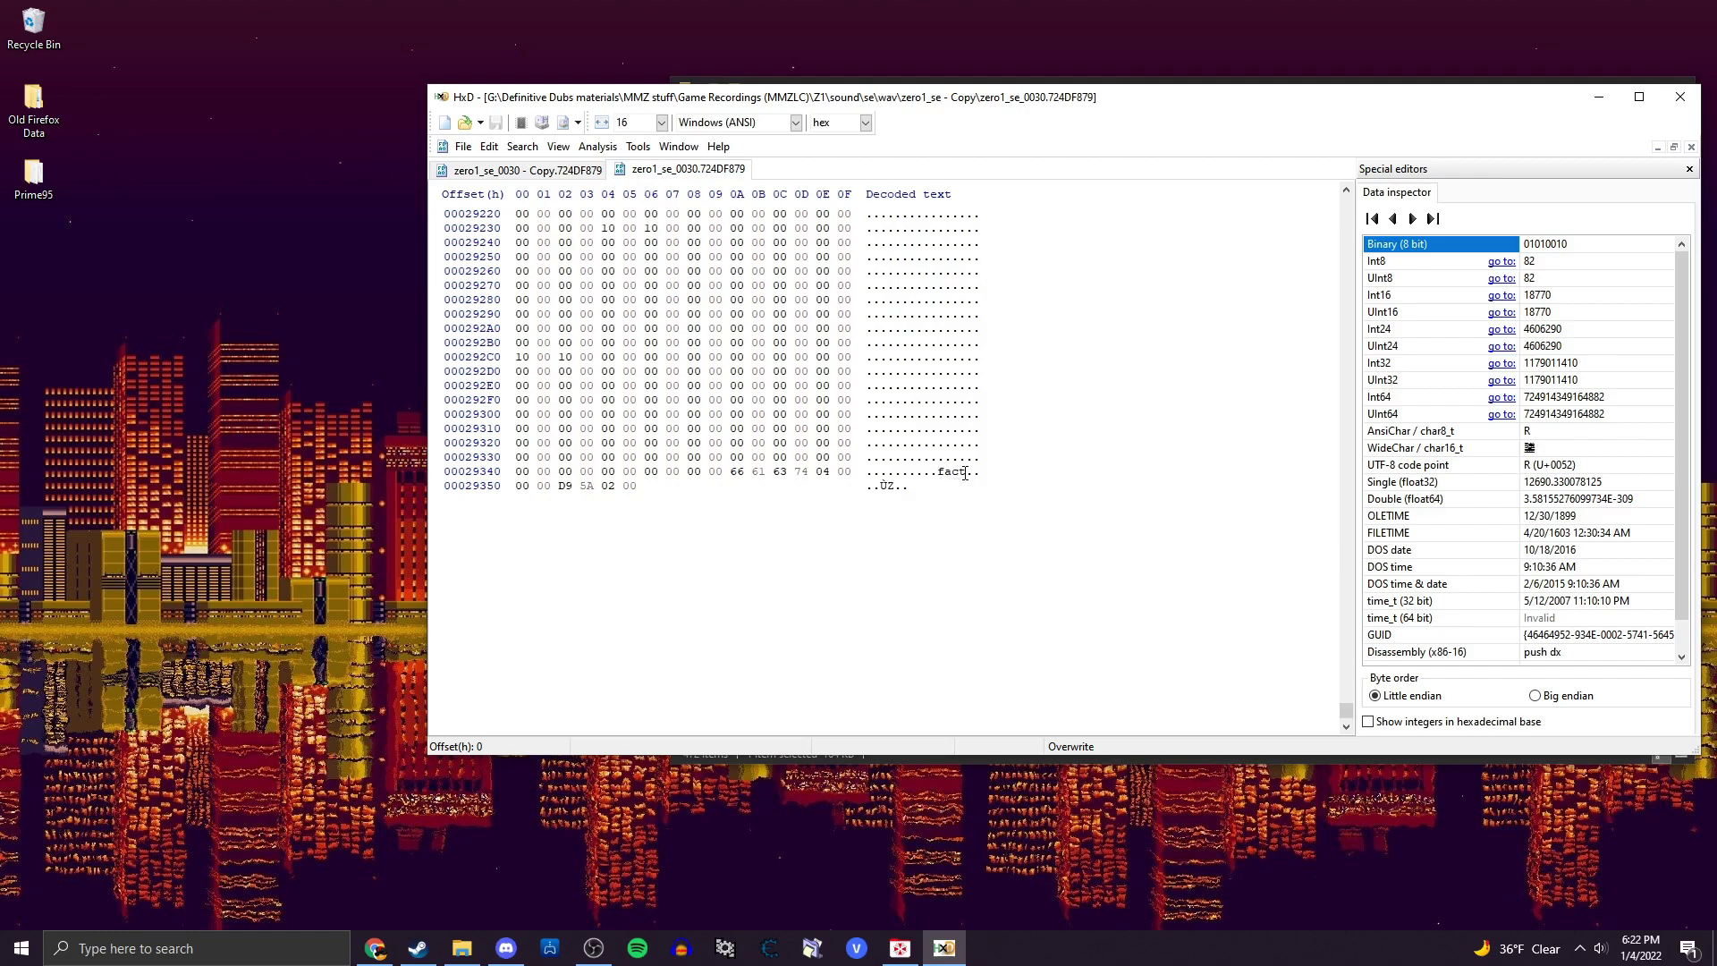
left_click(601, 171)
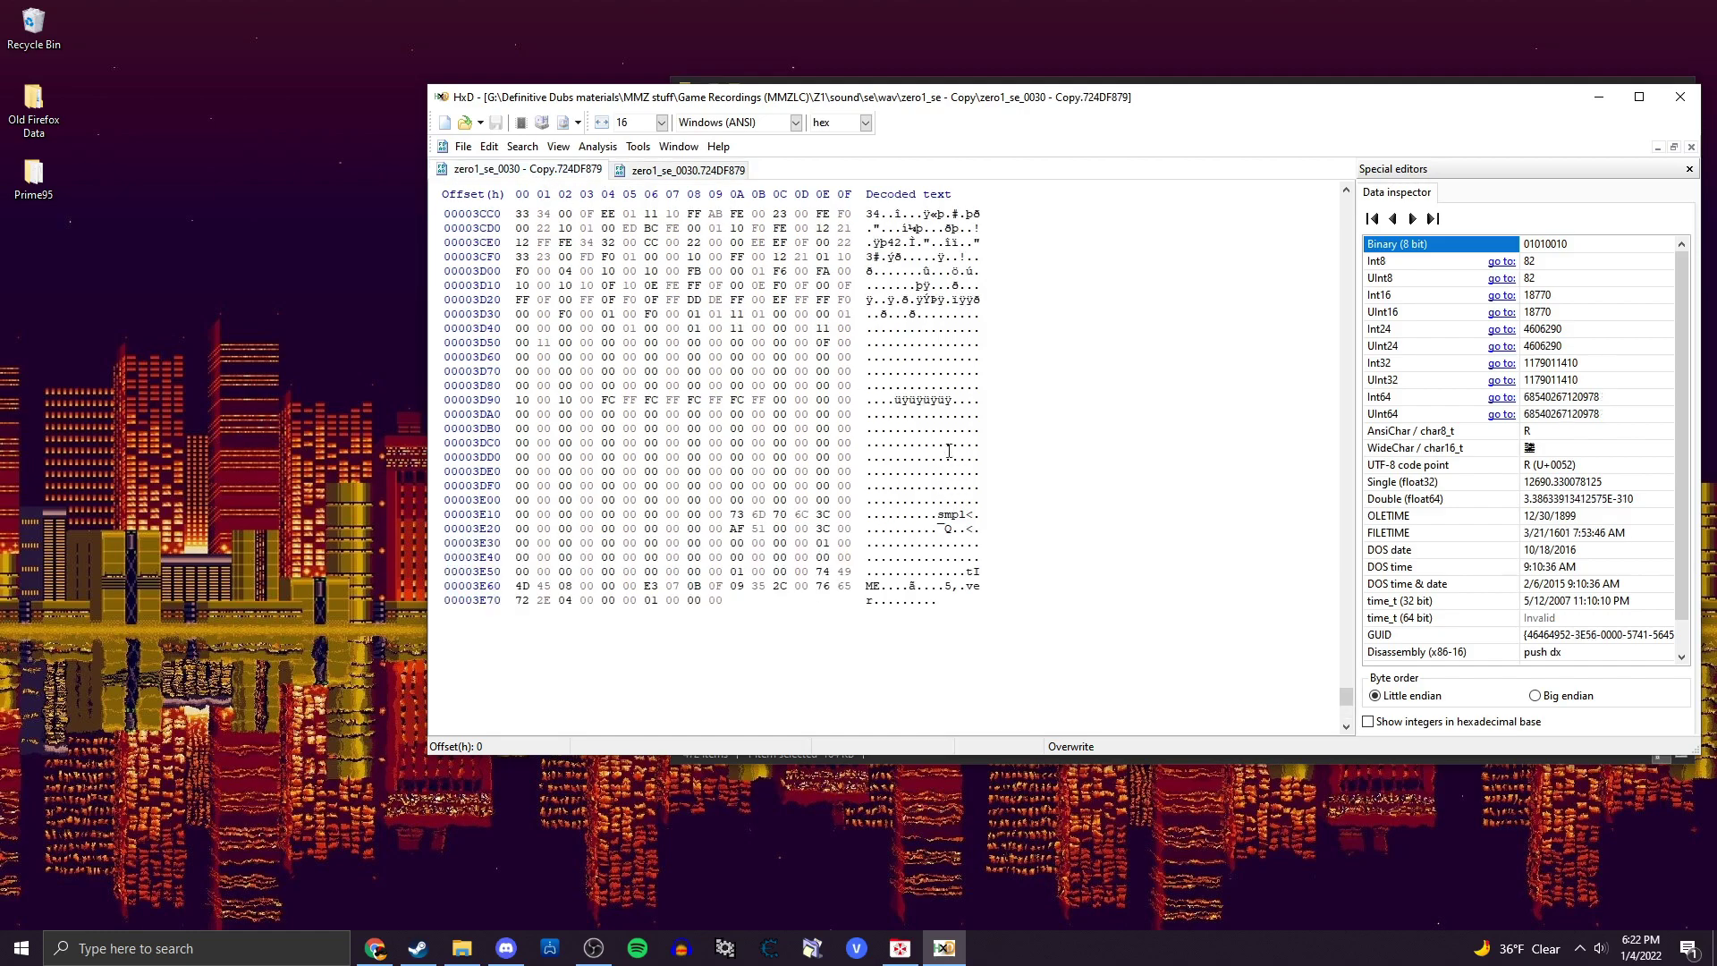
Copy the block from "smpl" to the end of zero1_se_0030 - Copy.724DF879 over the trailing "fact" block of zero1_se_0030.724DF879.
left_click_drag(939, 516, 989, 605)
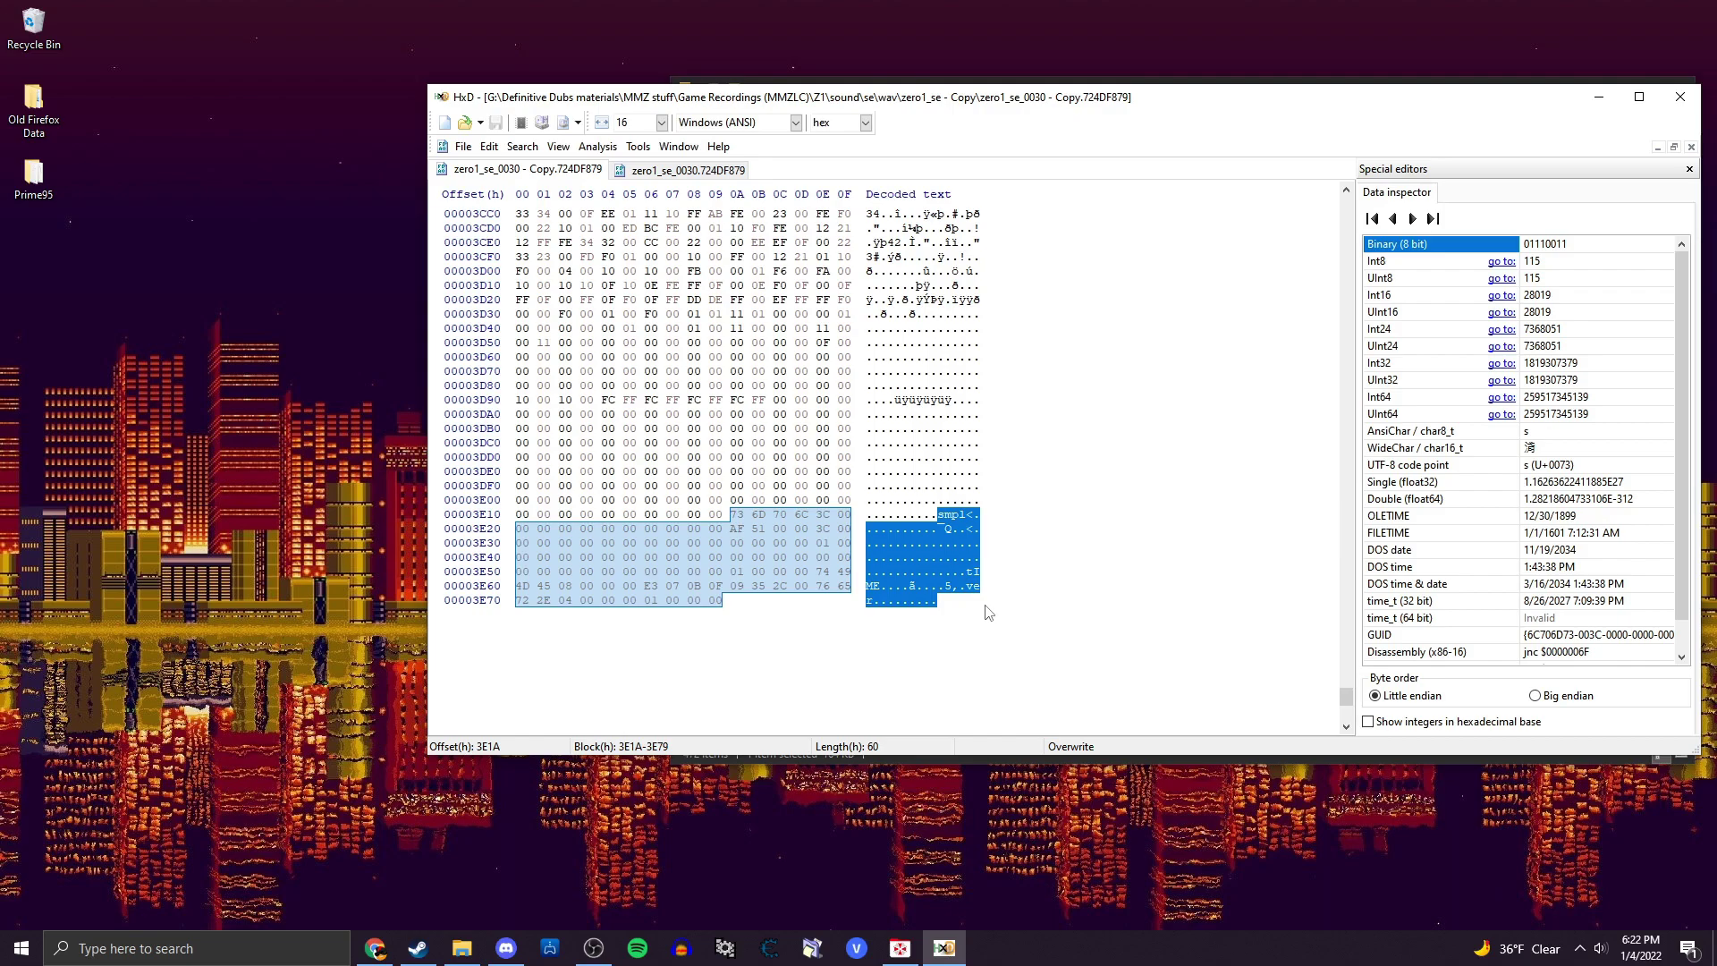
left_click(672, 178)
left_click_drag(962, 490, 942, 474)
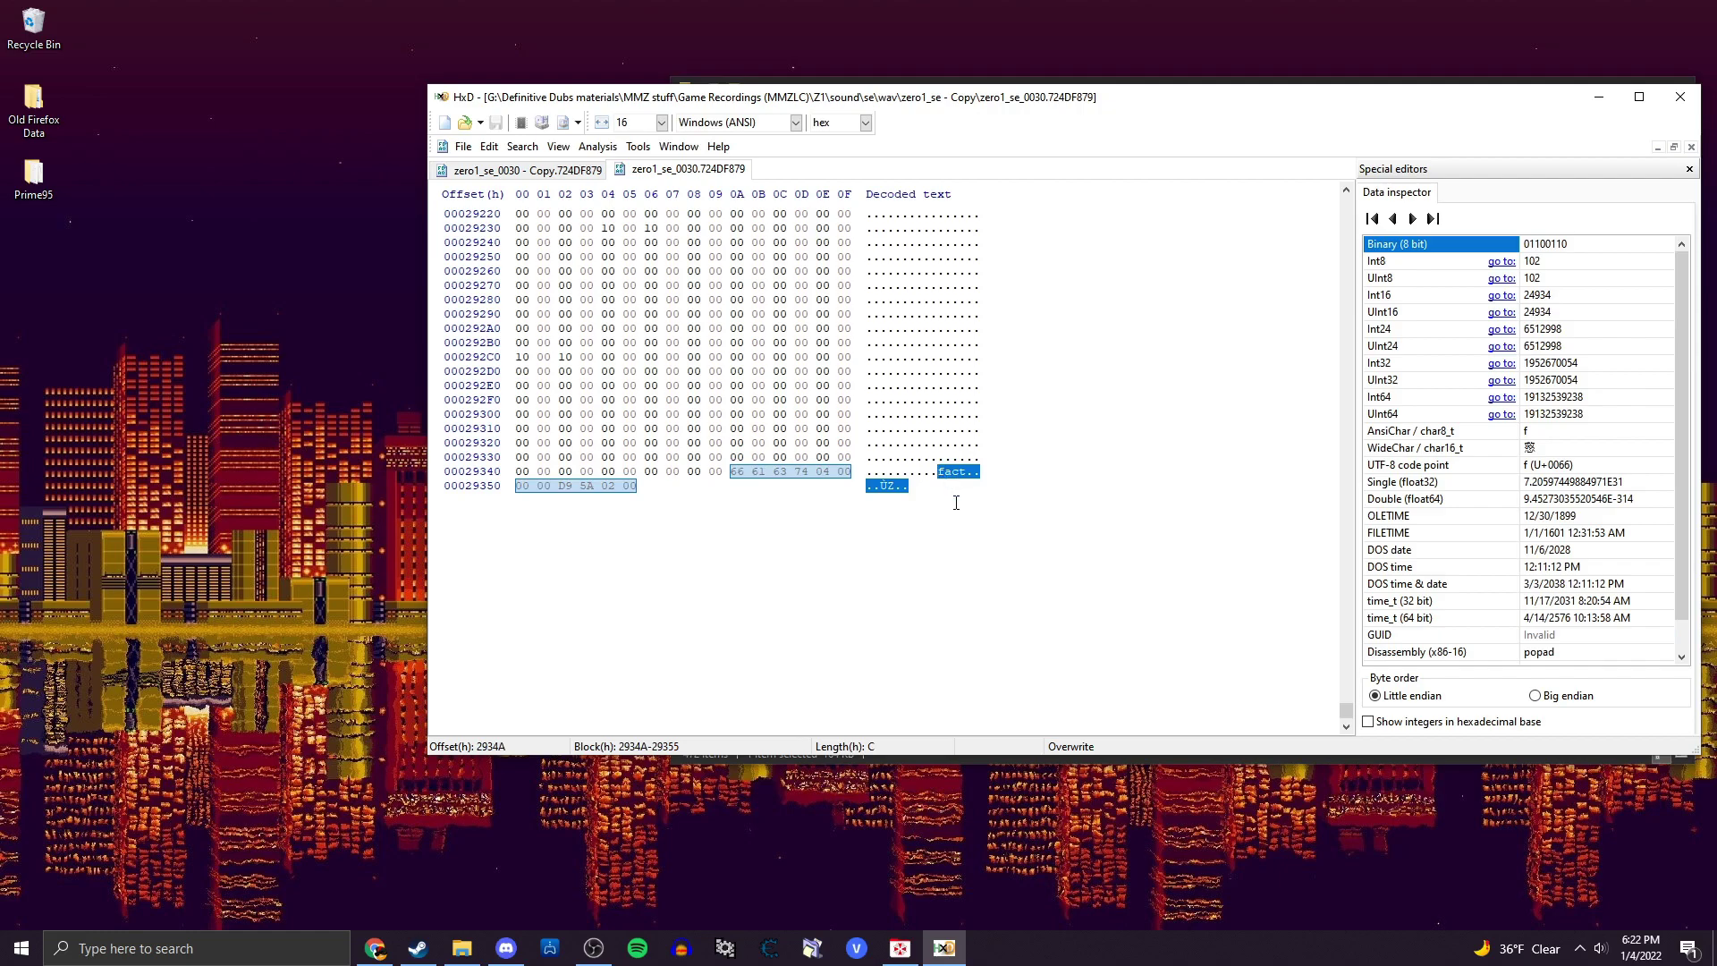
key("ctrl+v")
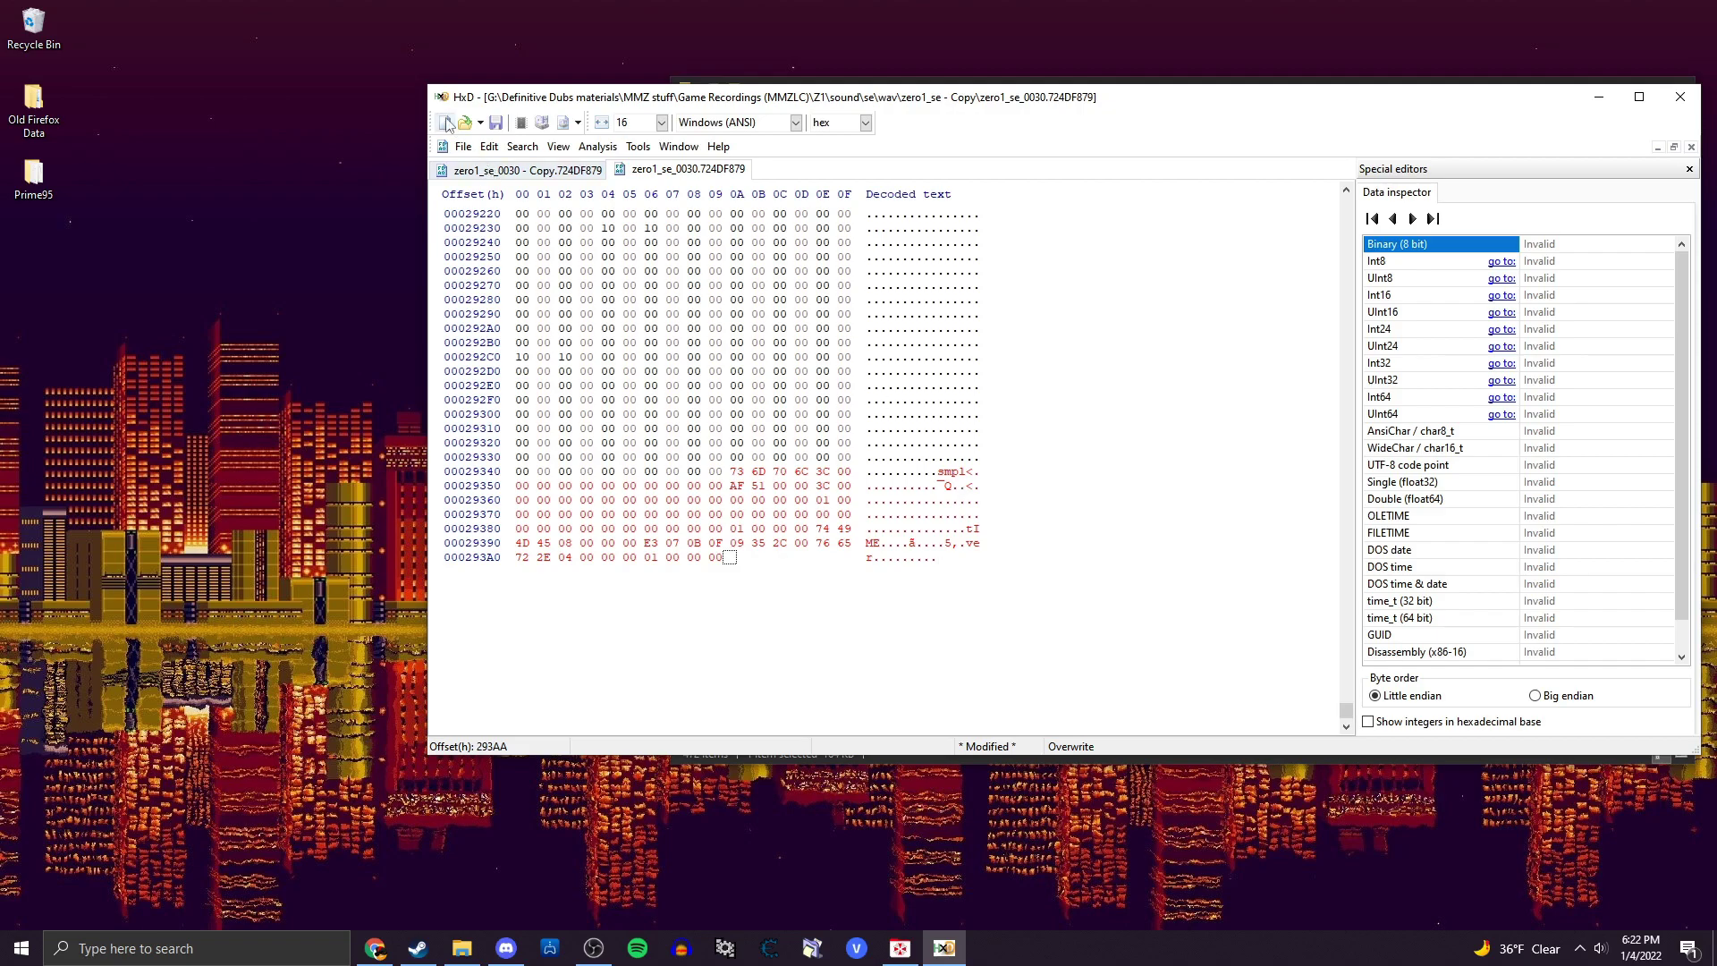
Save the byte changes in zero1_se_0030.724DF879 and close HxD.
left_click(462, 145)
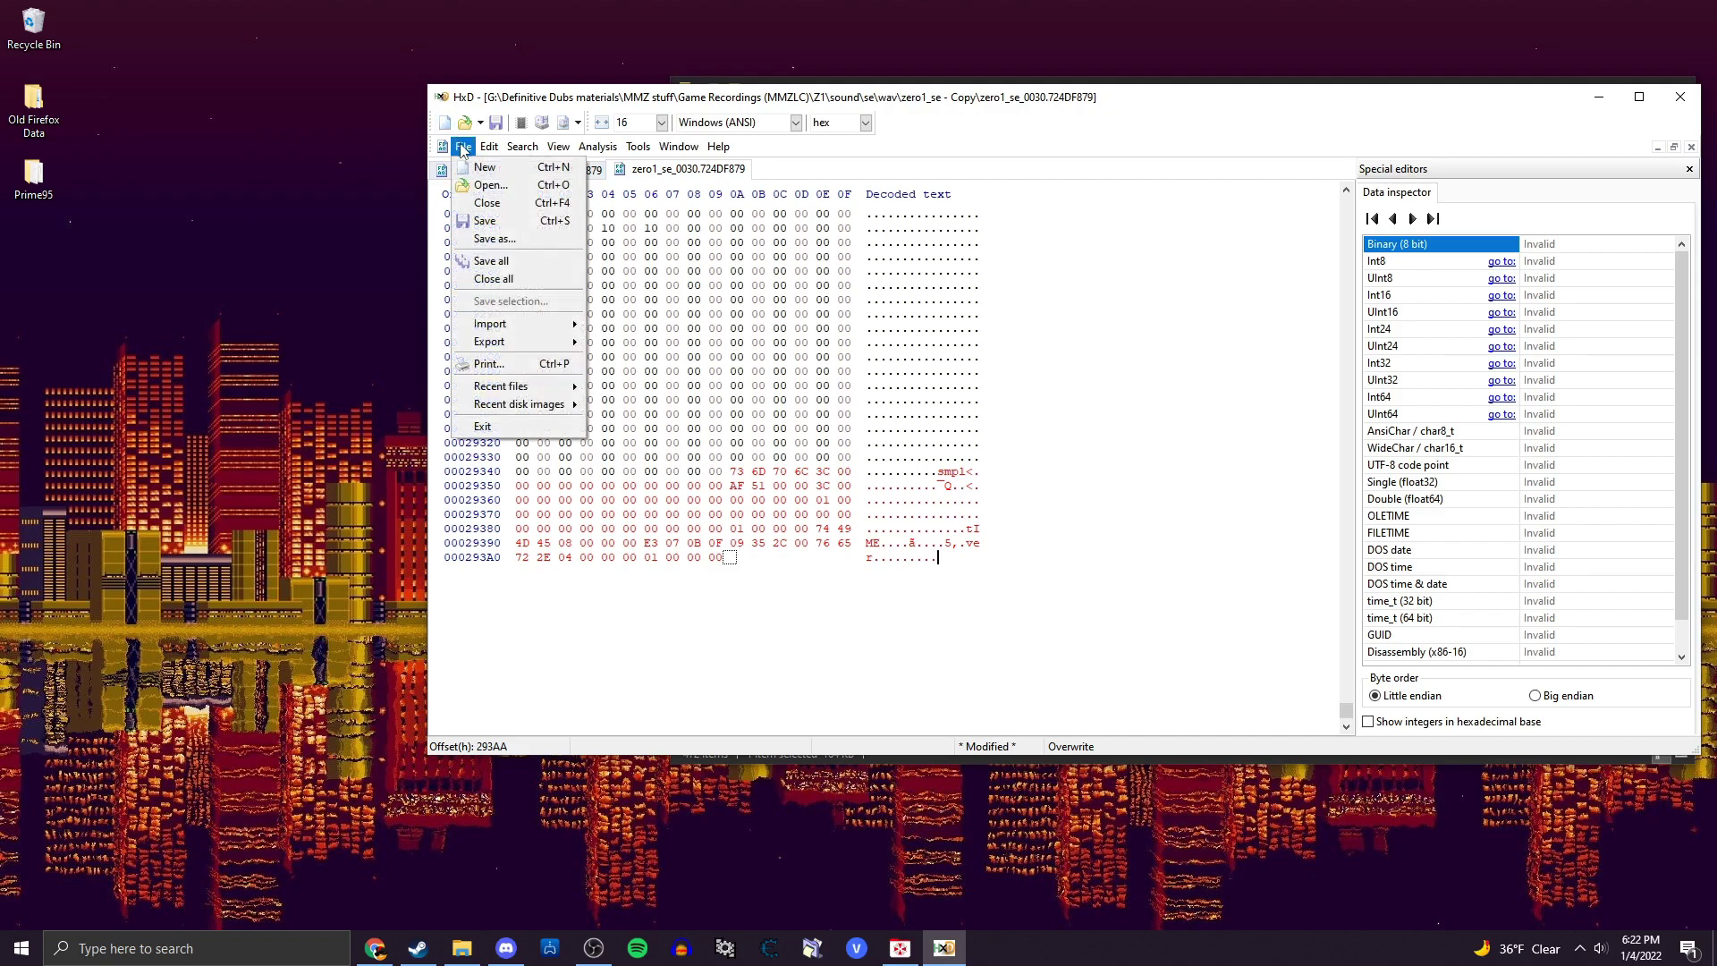
left_click(502, 223)
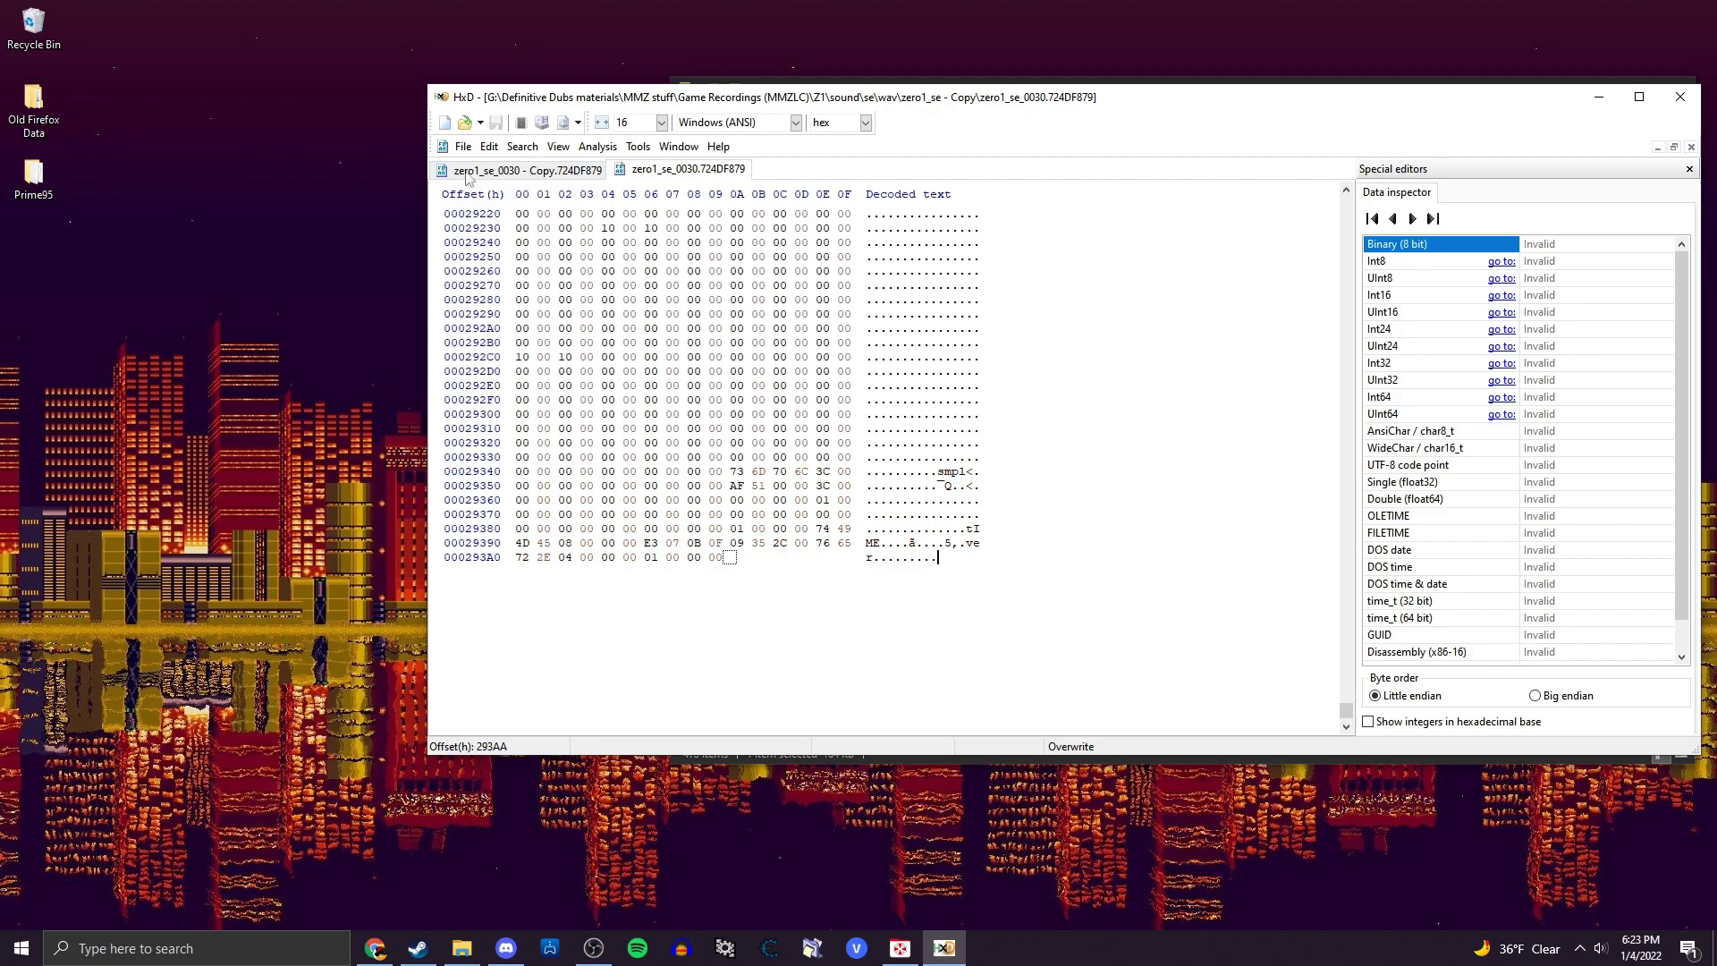
left_click(462, 146)
key("Escape")
left_click(503, 288)
left_click(1693, 107)
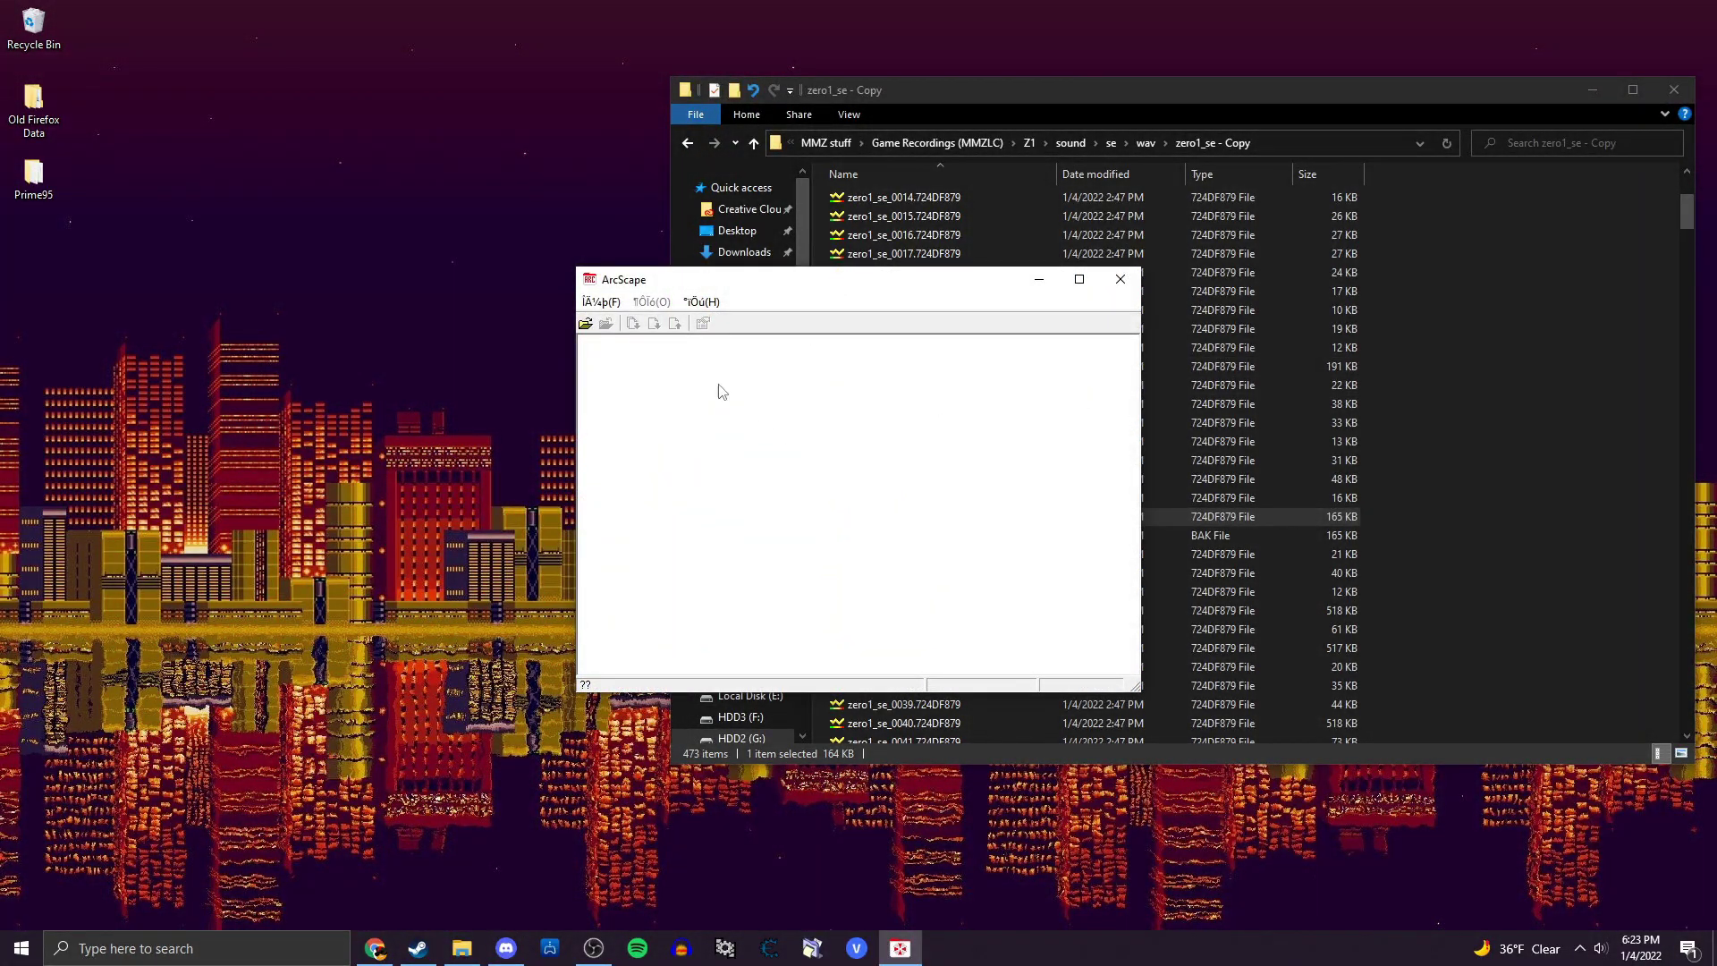
Open Zero1SE.arc from MZZXLC's romPC folder in ArcScape and expand its sound, se, wav and zero1_se folders.
left_click(585, 323)
scroll(884, 555, "down", 20)
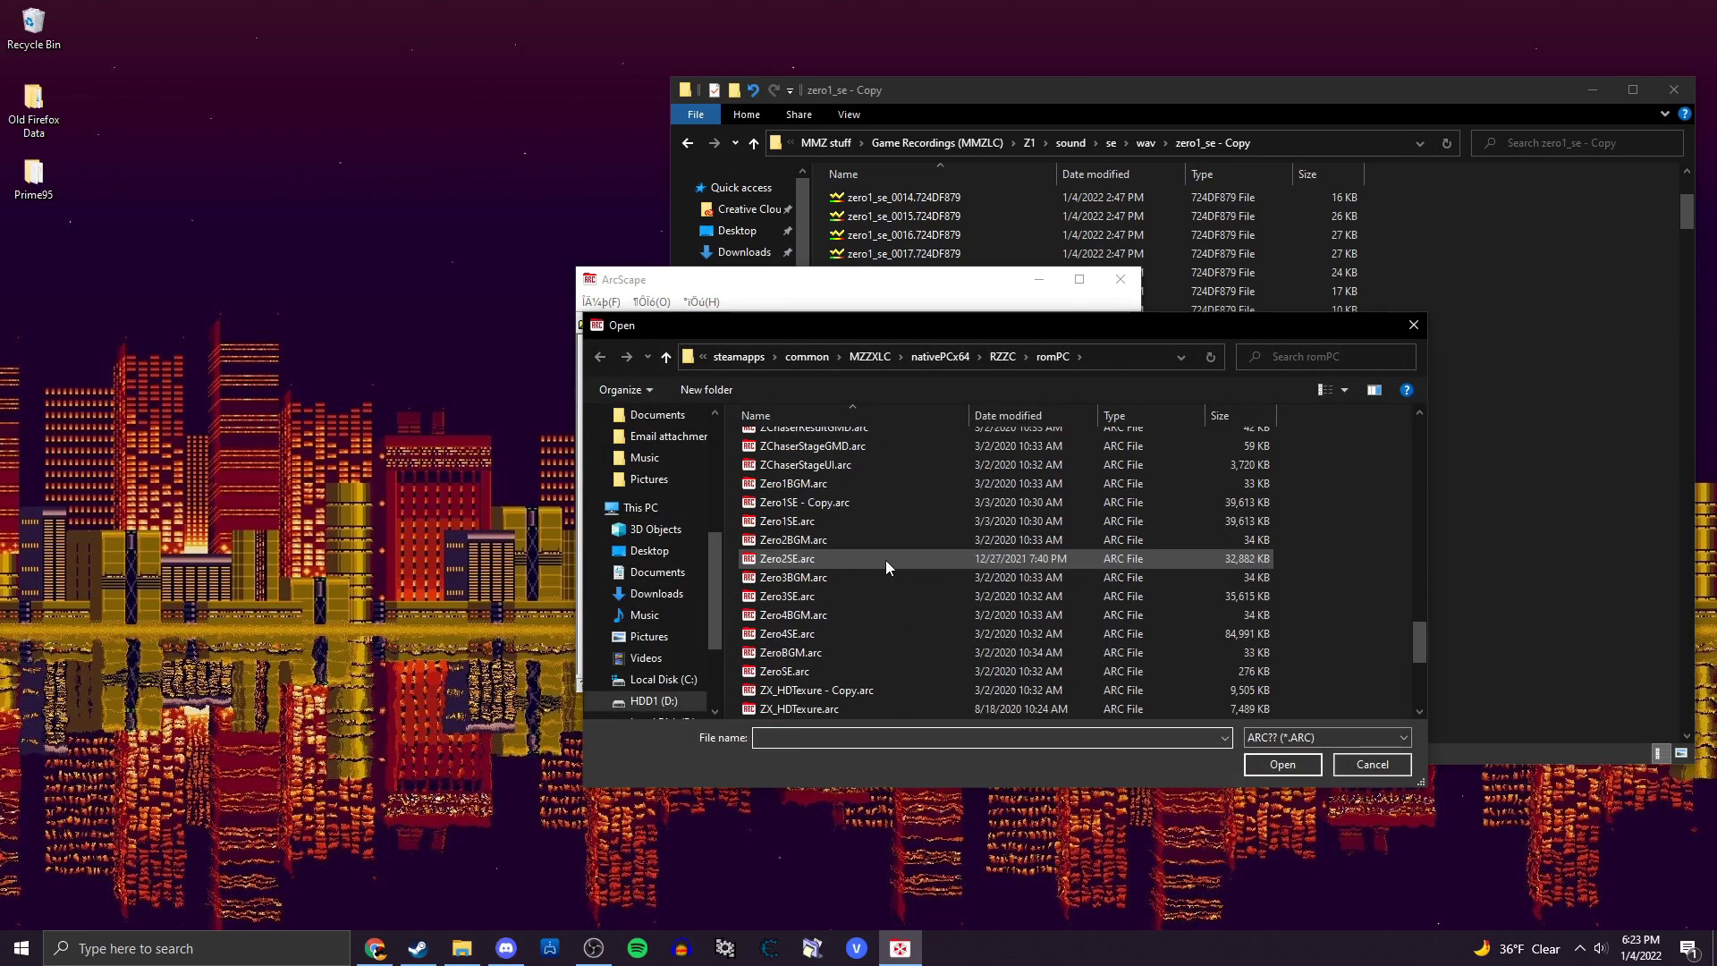
double_click(800, 530)
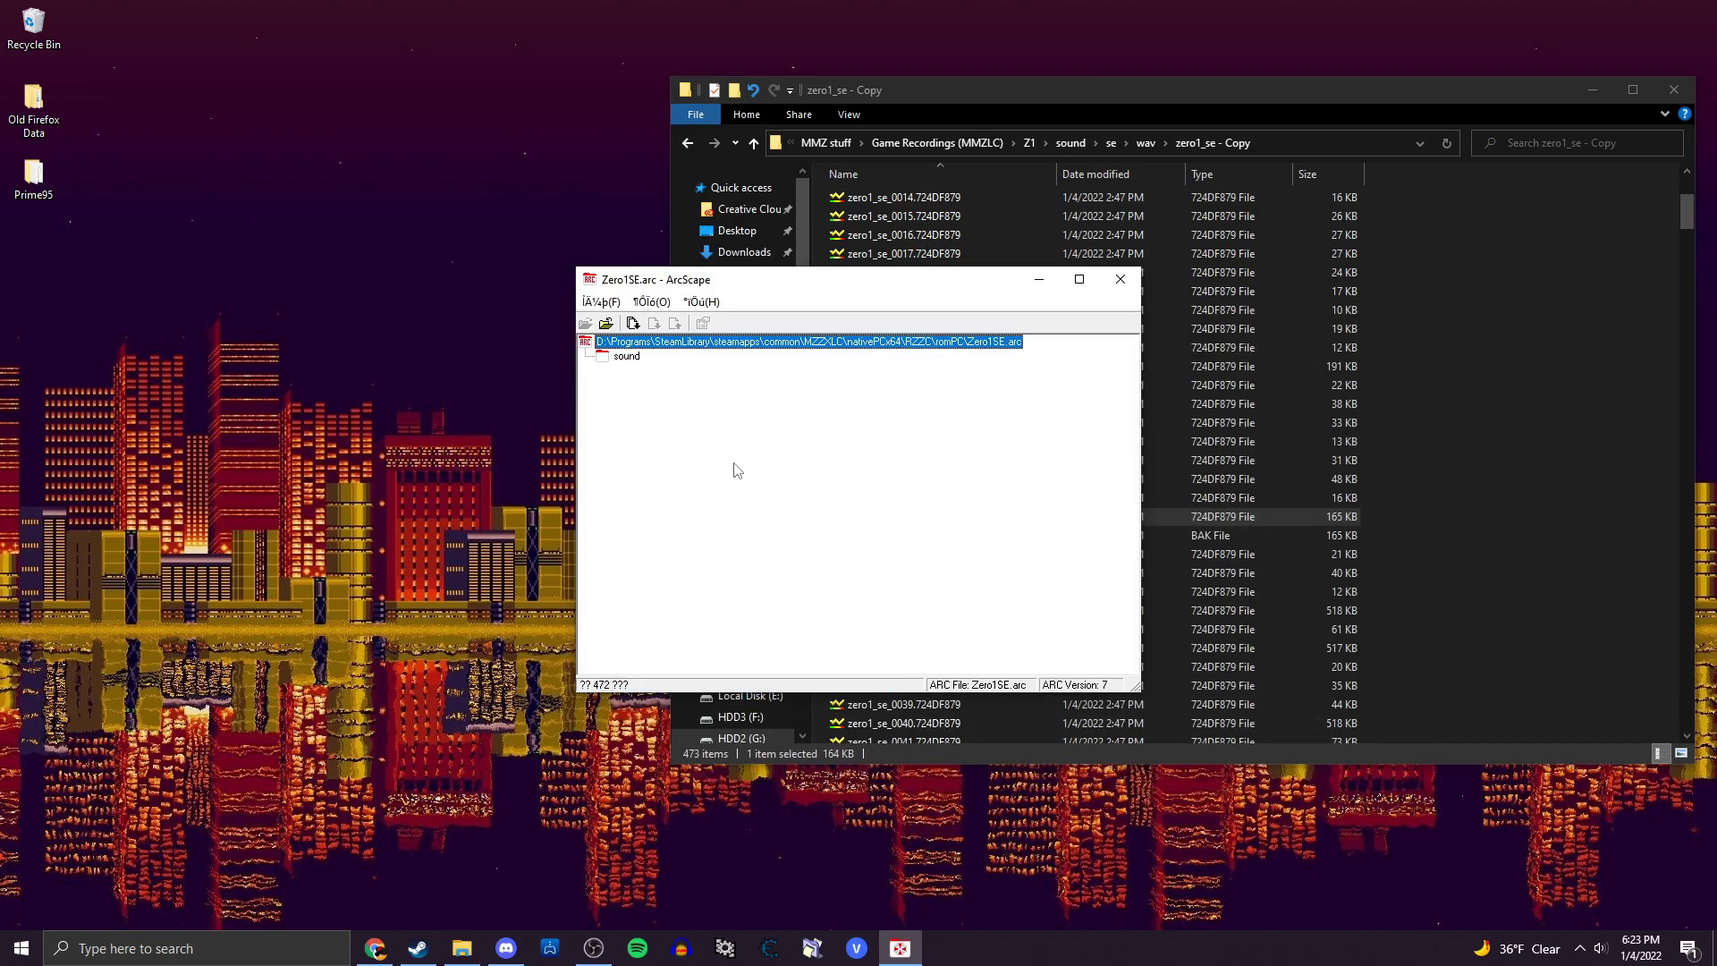
double_click(629, 356)
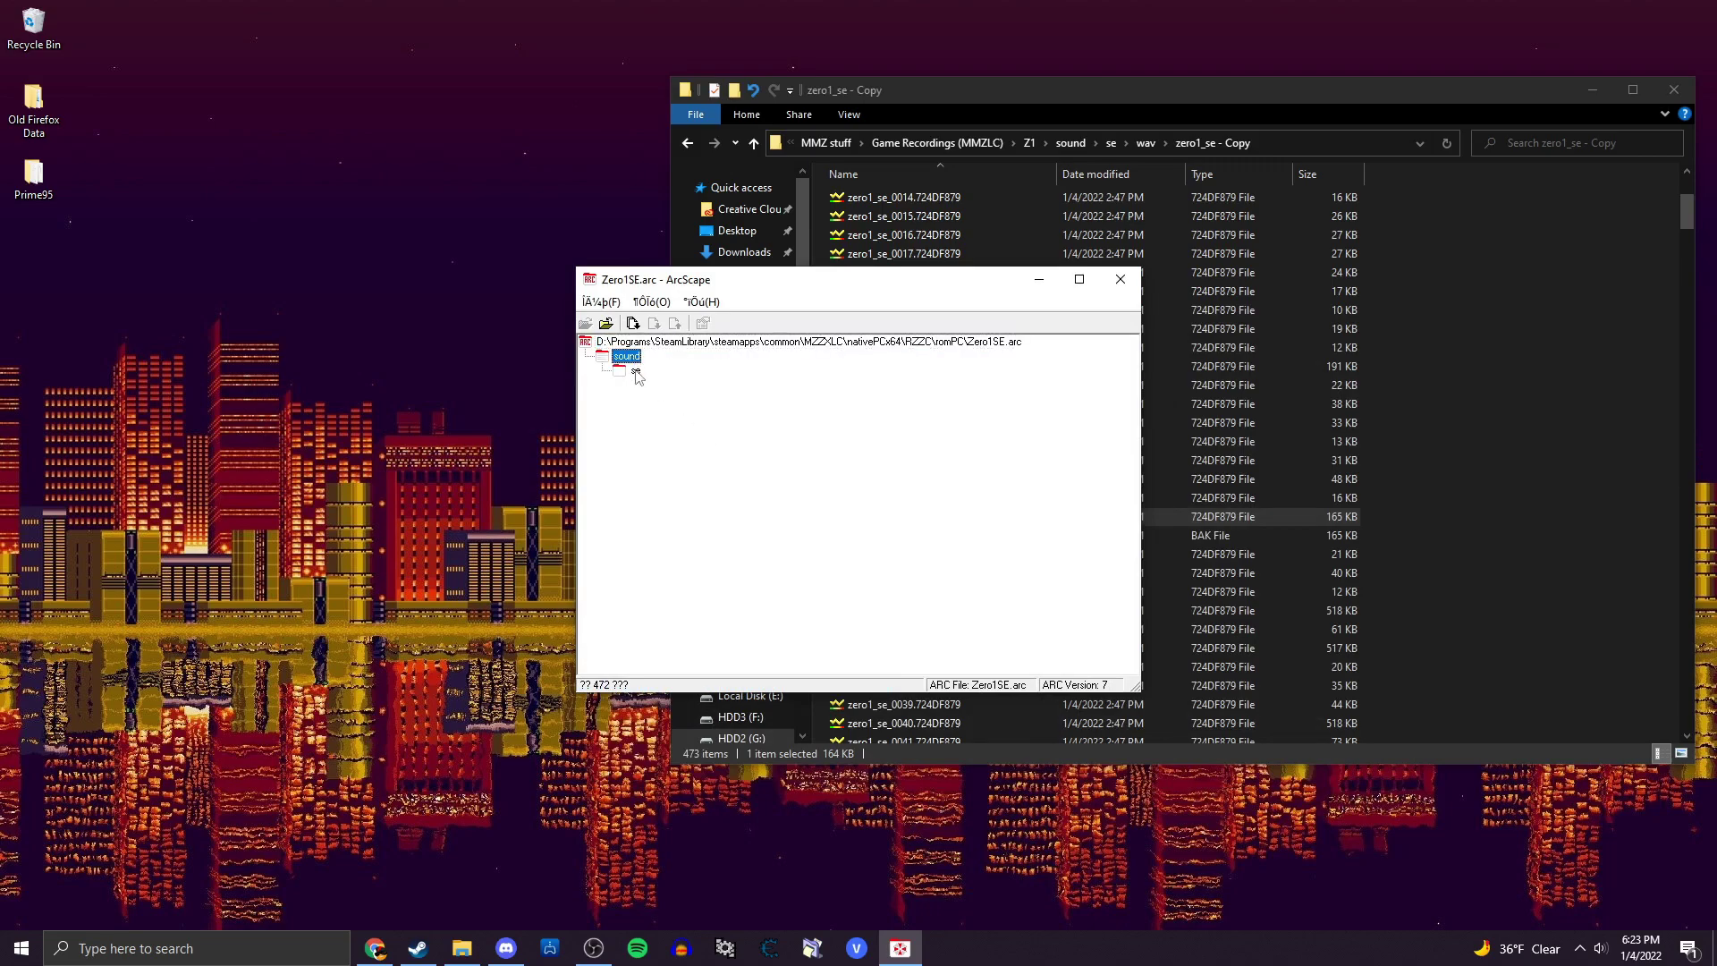
double_click(636, 372)
double_click(654, 385)
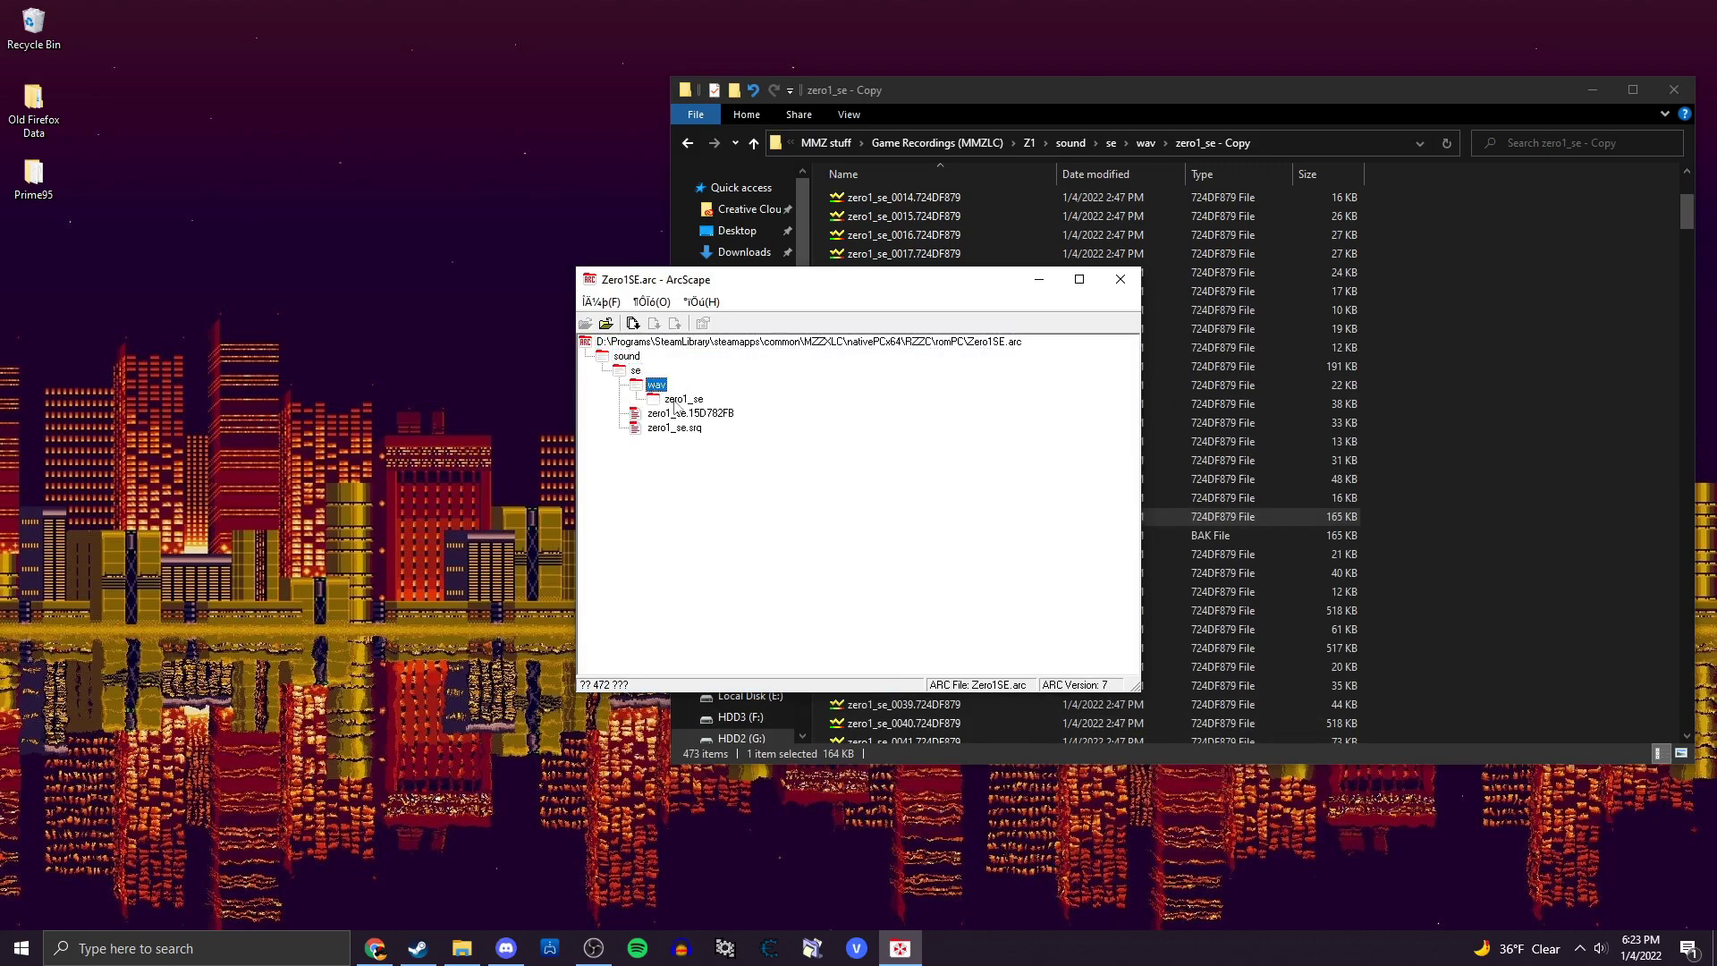
double_click(674, 401)
Replace the archive's zero1_se_0030.724DF879 with the edited file of that name from the zero1_se - Copy folder, and close ArcScape.
left_click(737, 498)
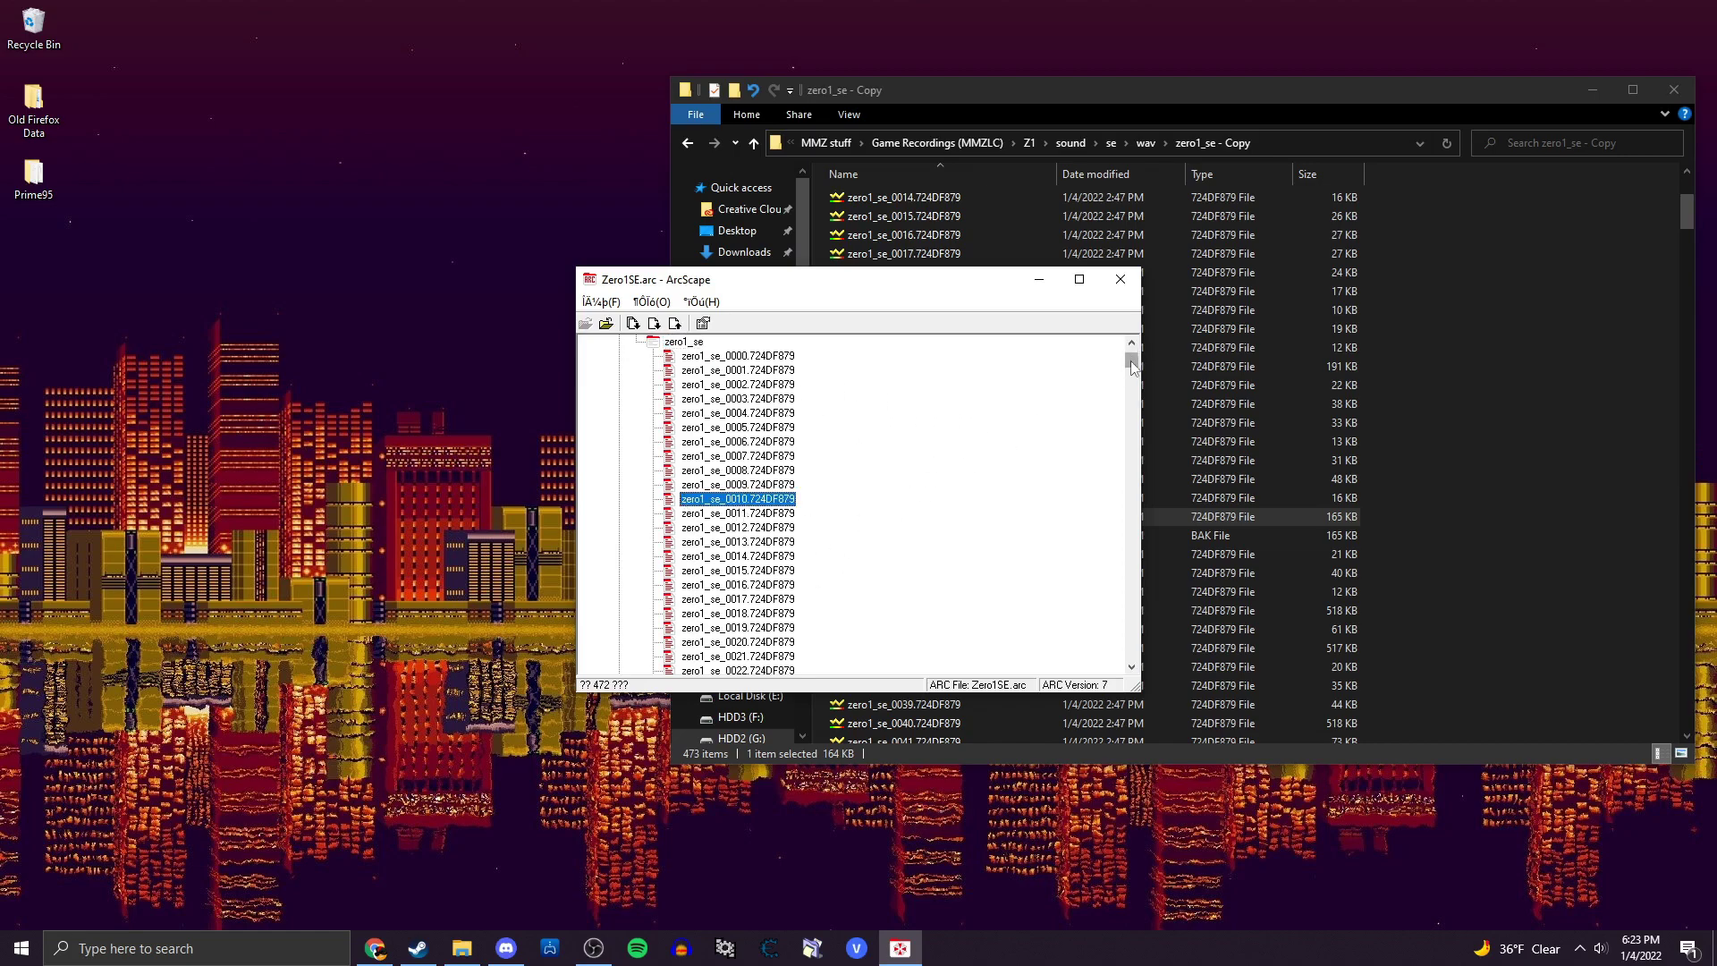
scroll(875, 594, "down", 5)
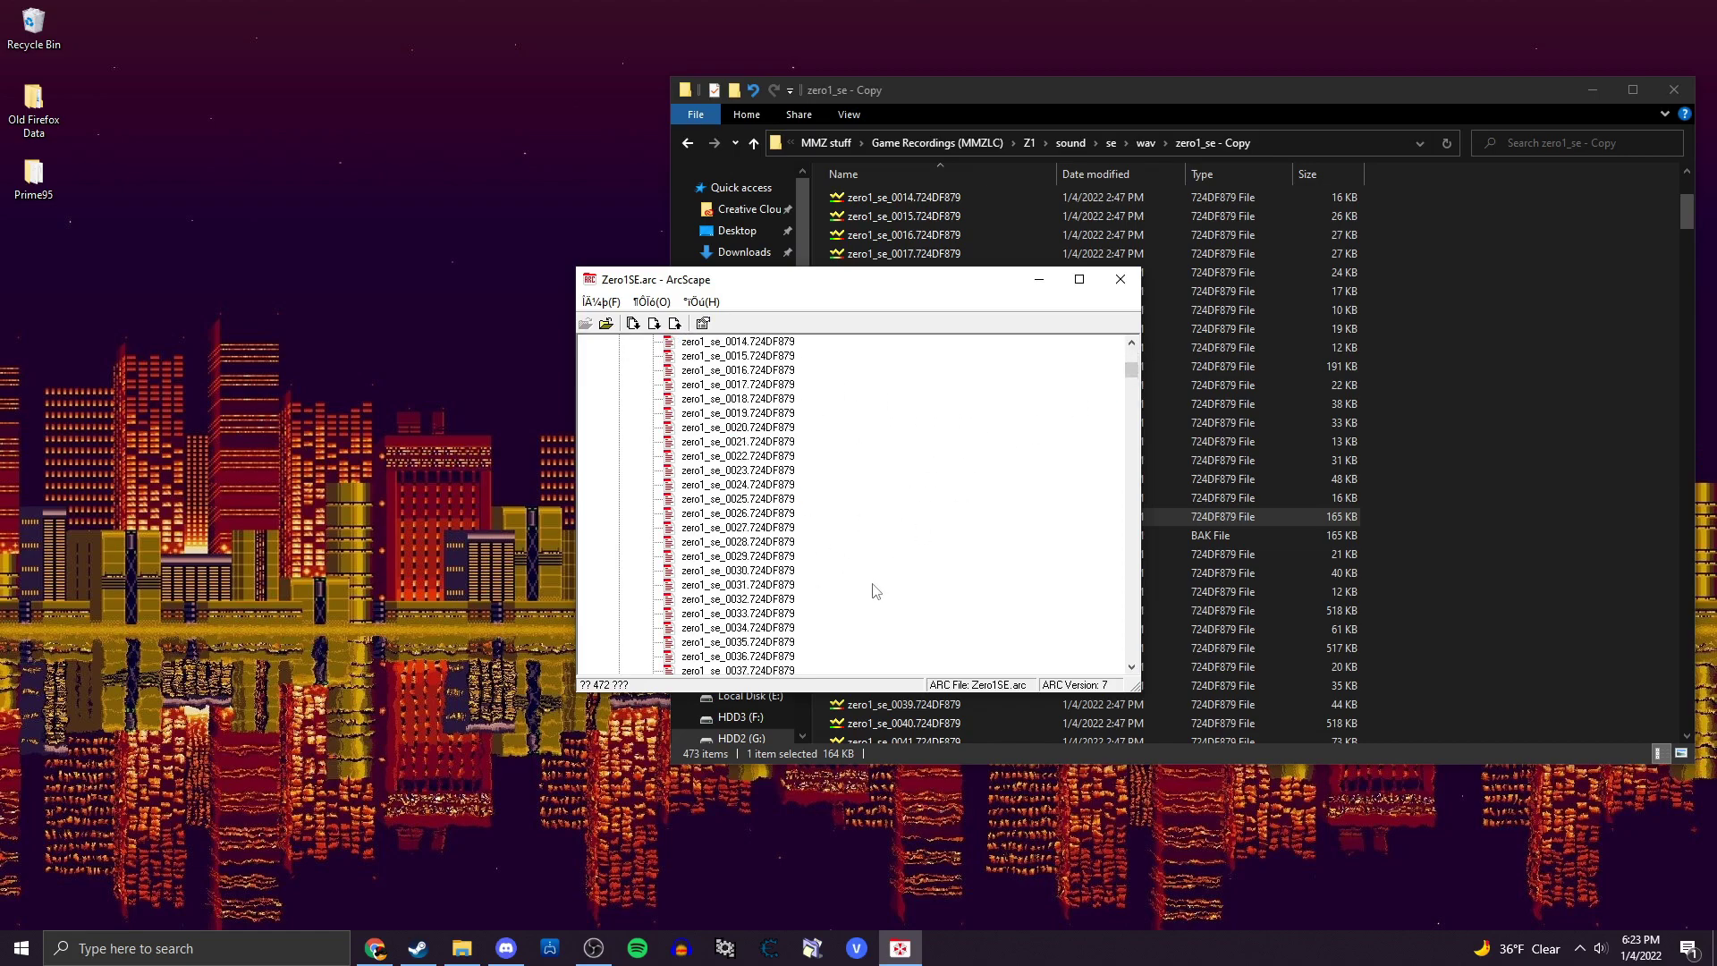
left_click(746, 570)
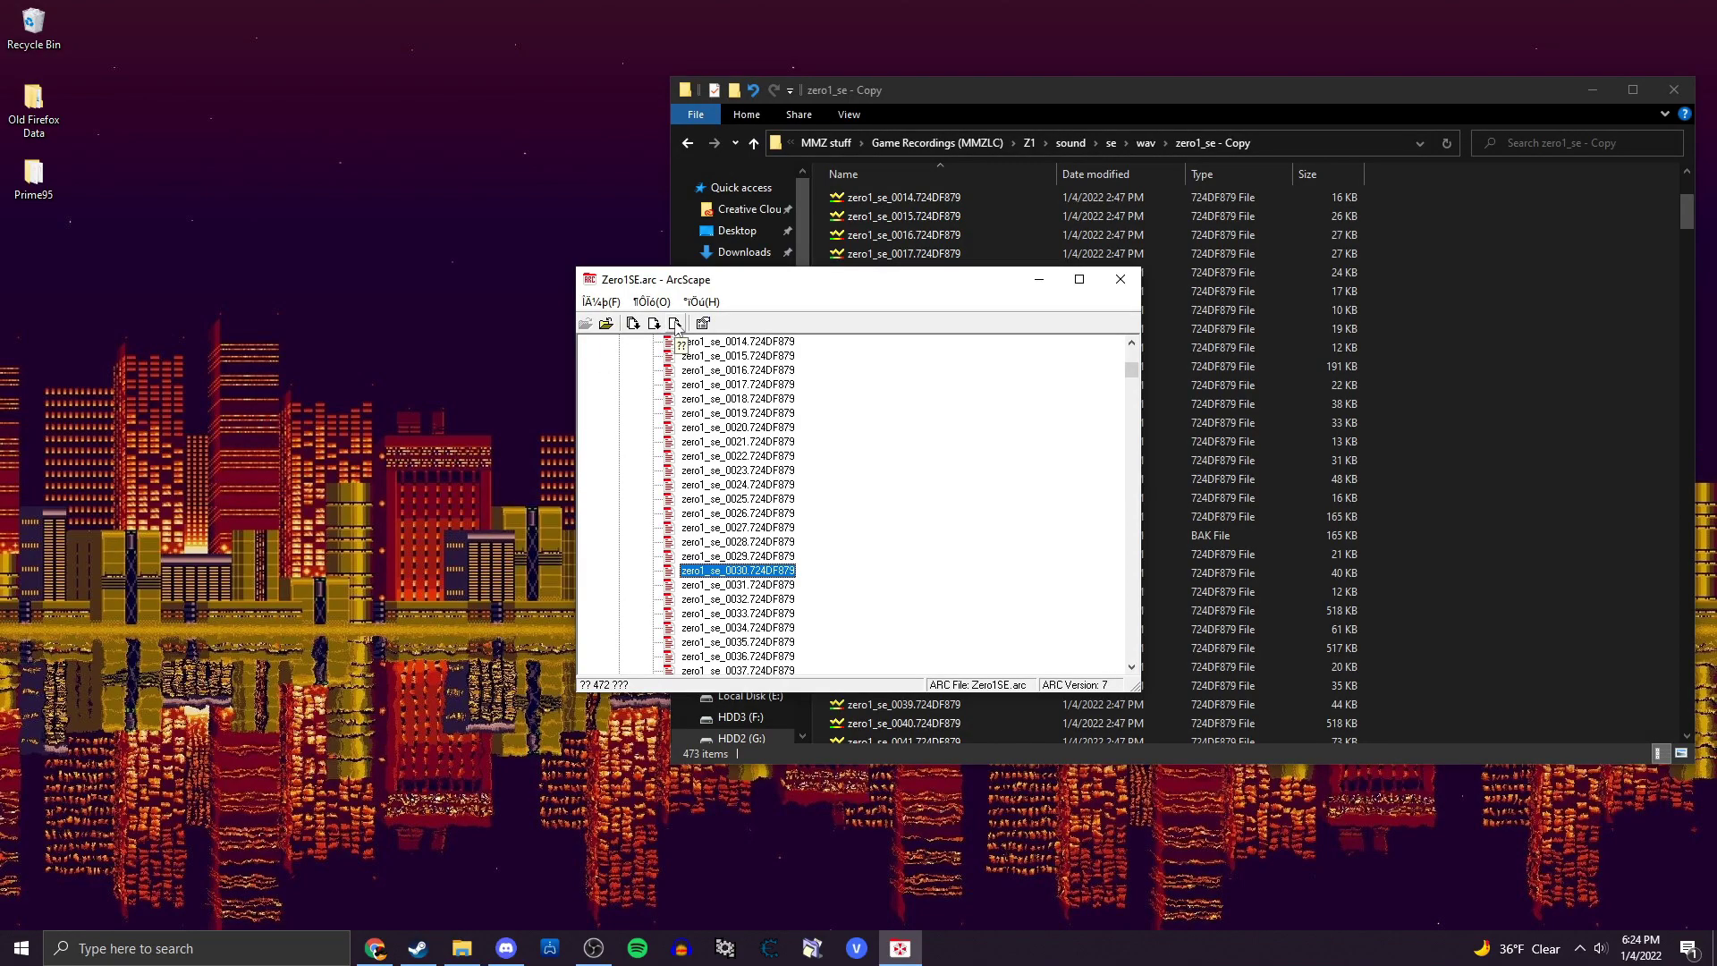
left_click(675, 324)
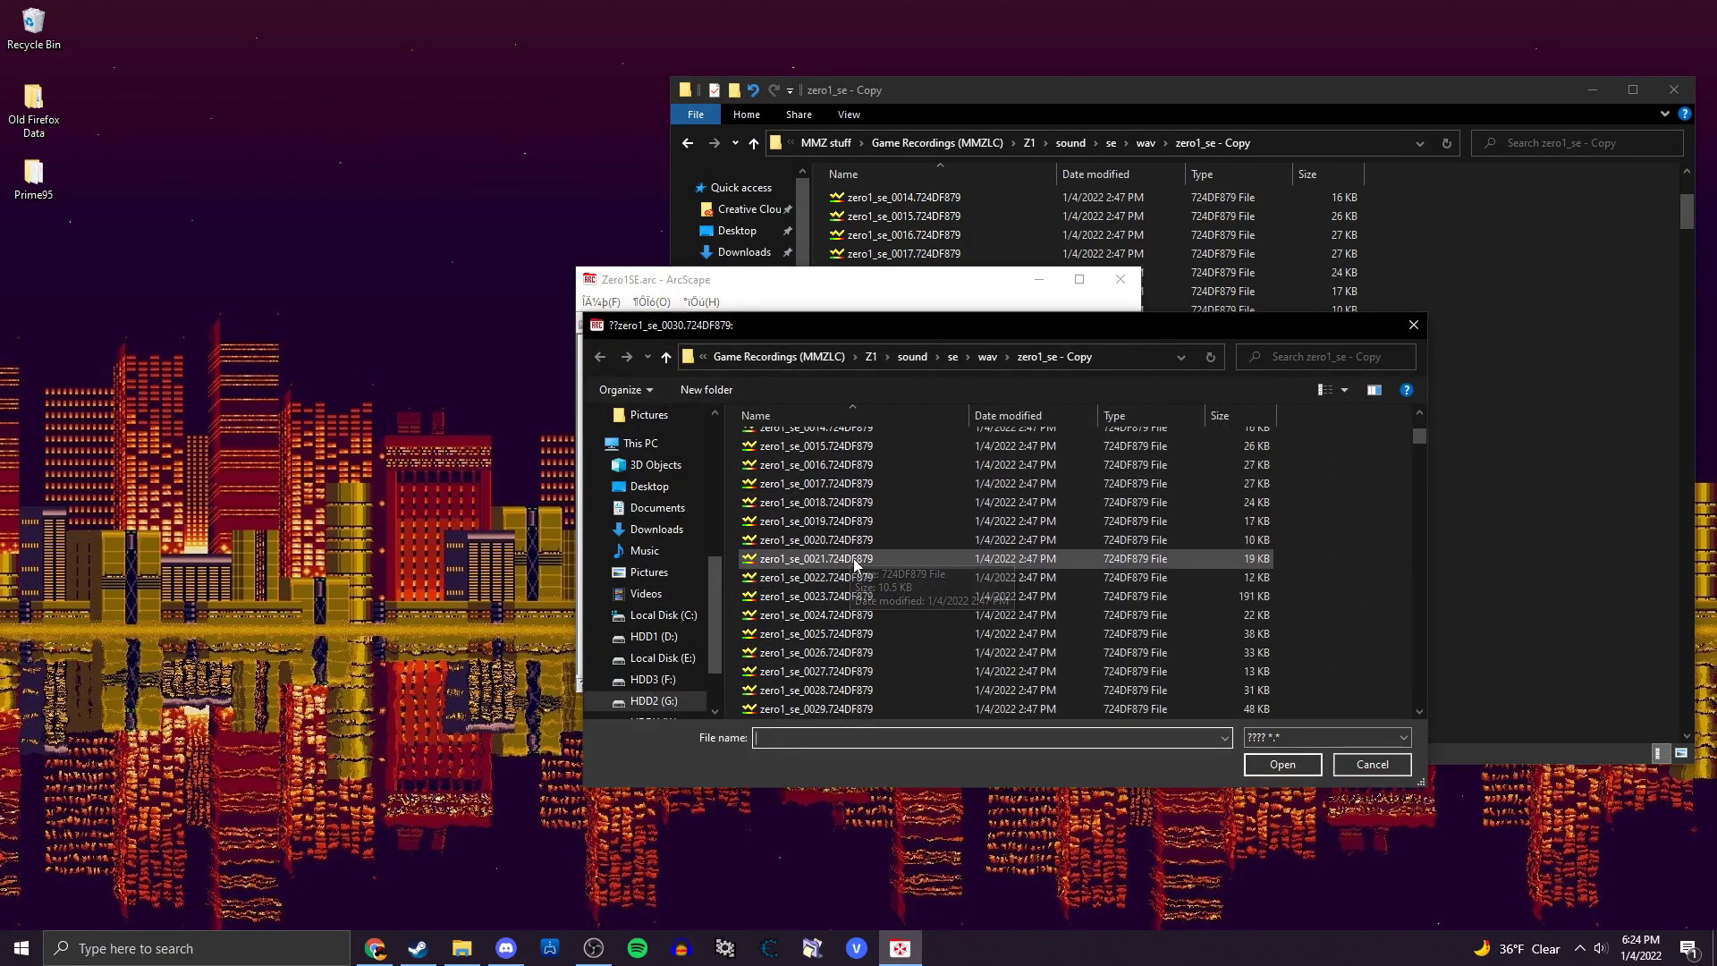
scroll(853, 558, "down", 3)
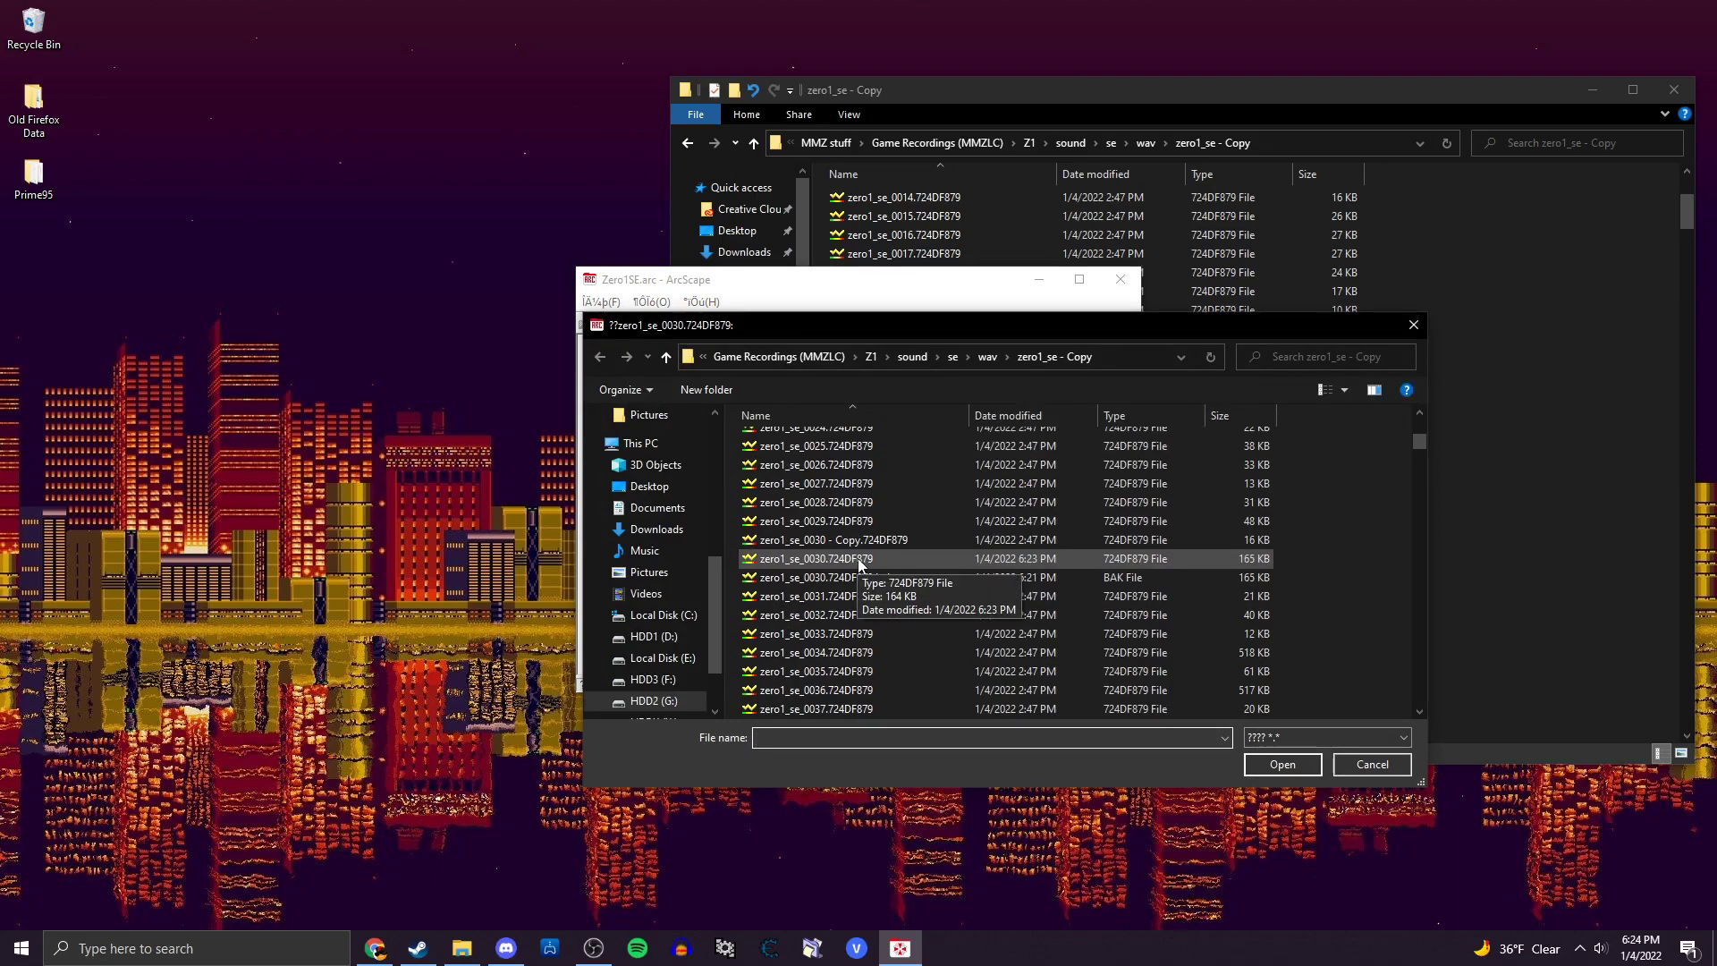
double_click(857, 559)
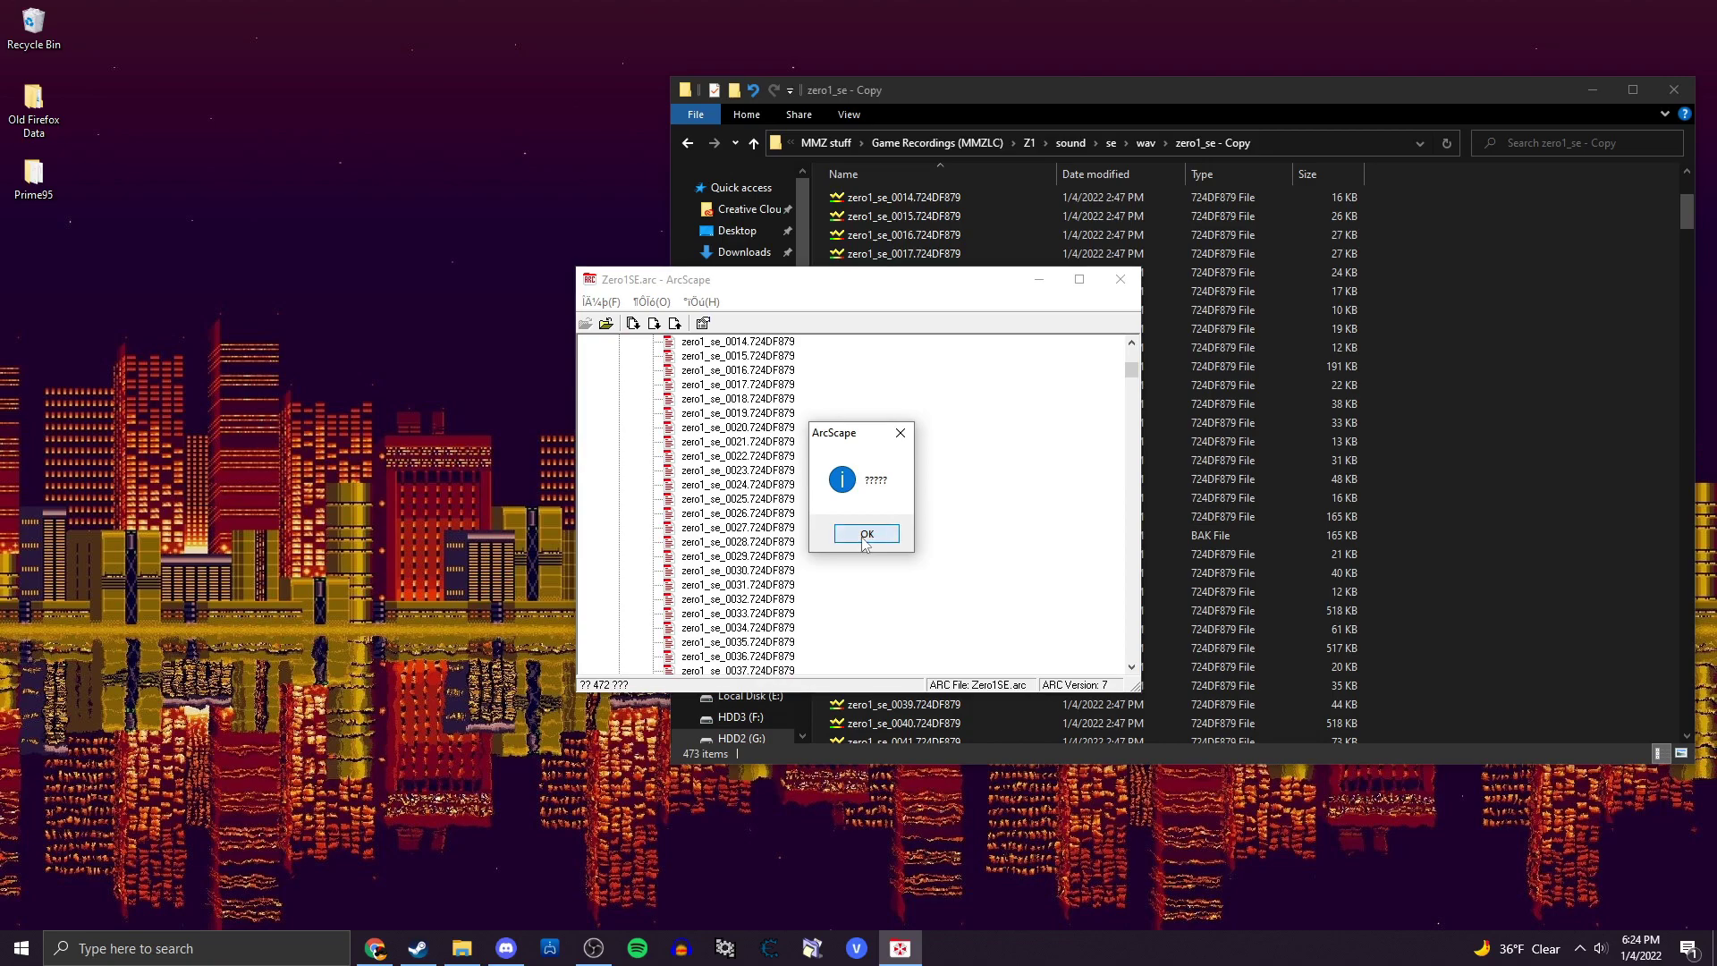
left_click(866, 536)
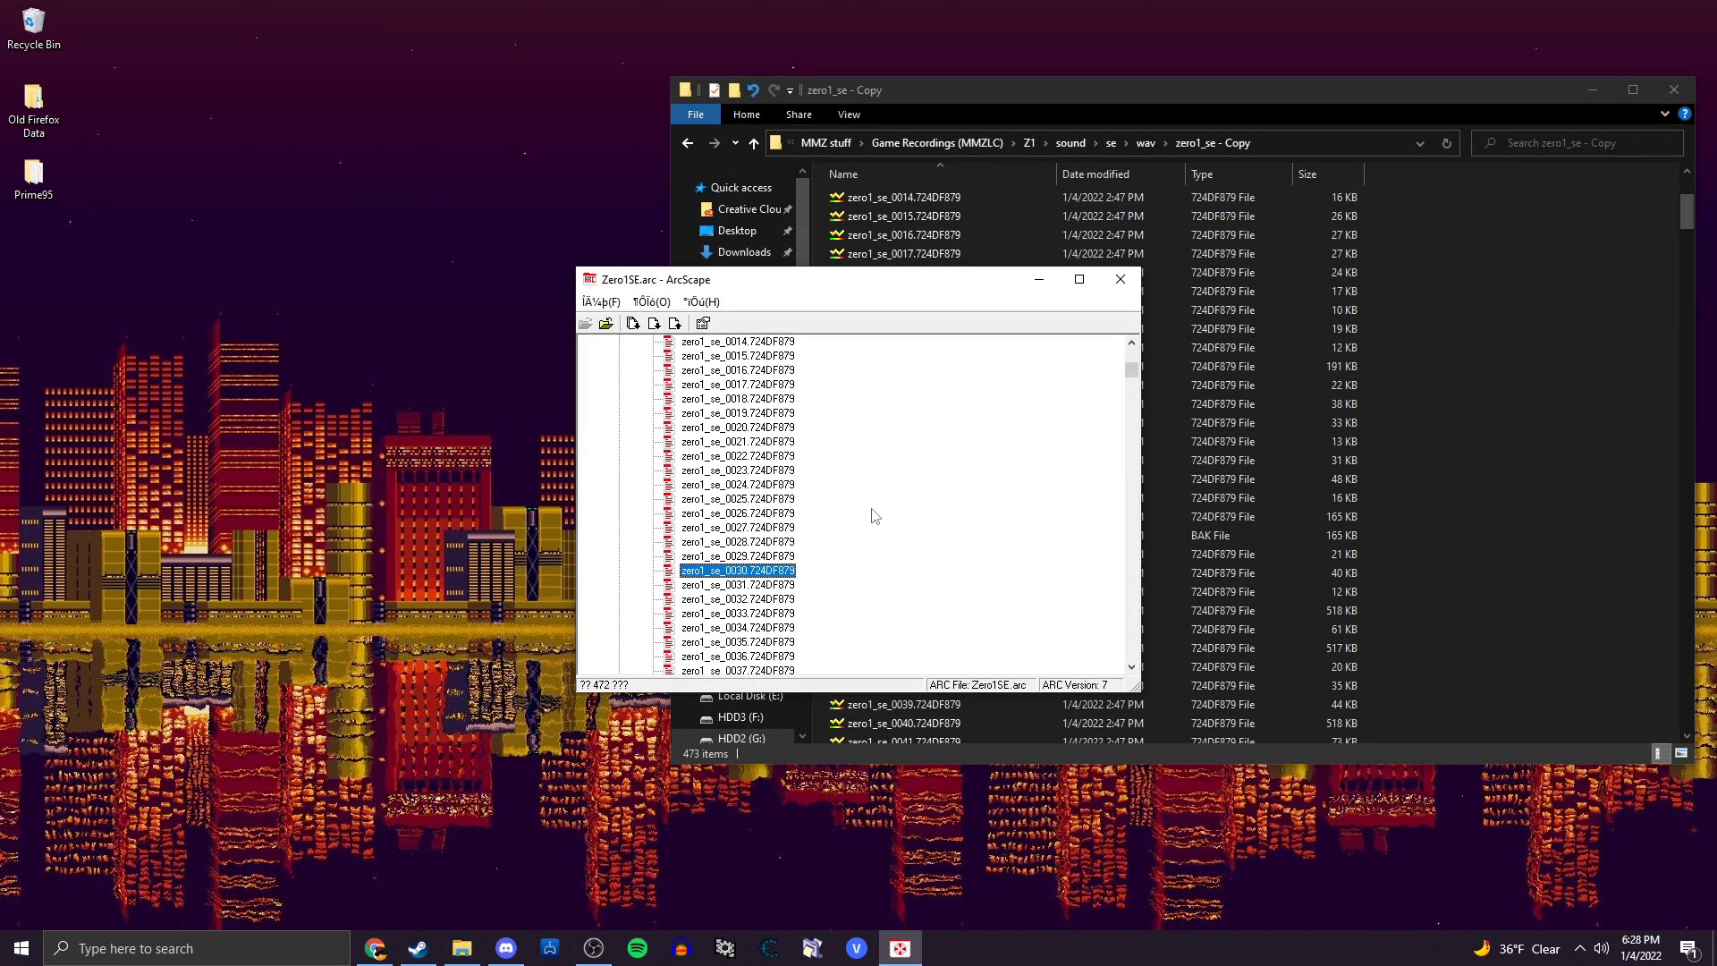
left_click(1119, 279)
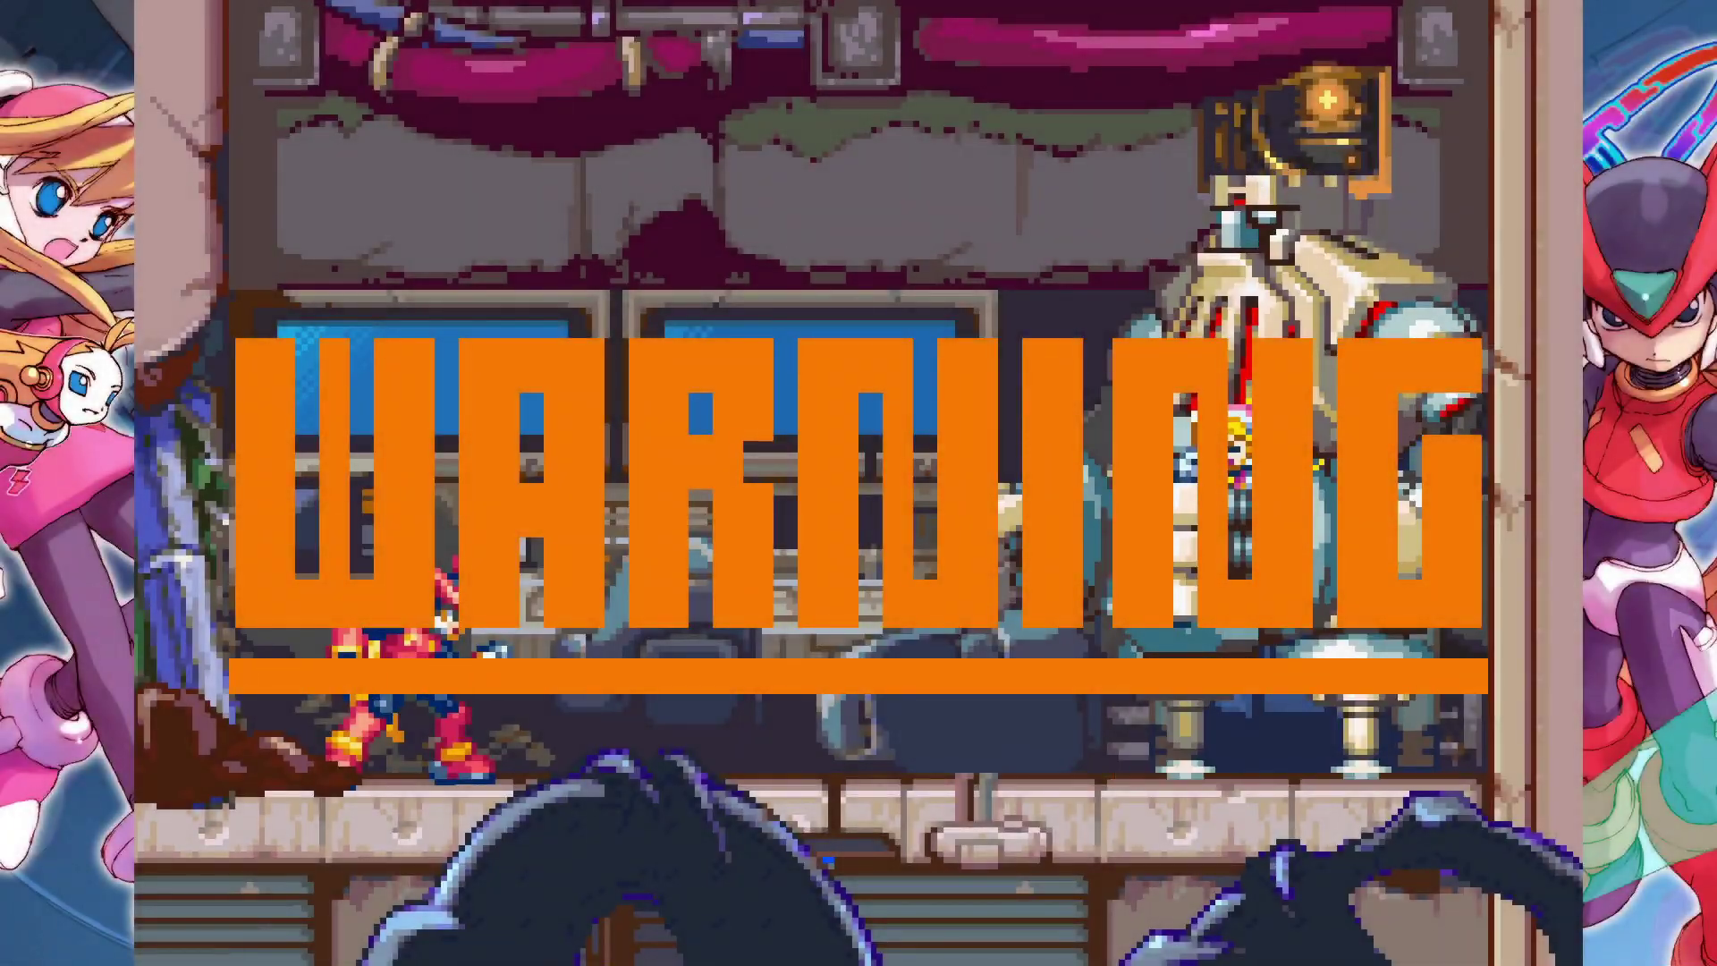
key("Left")
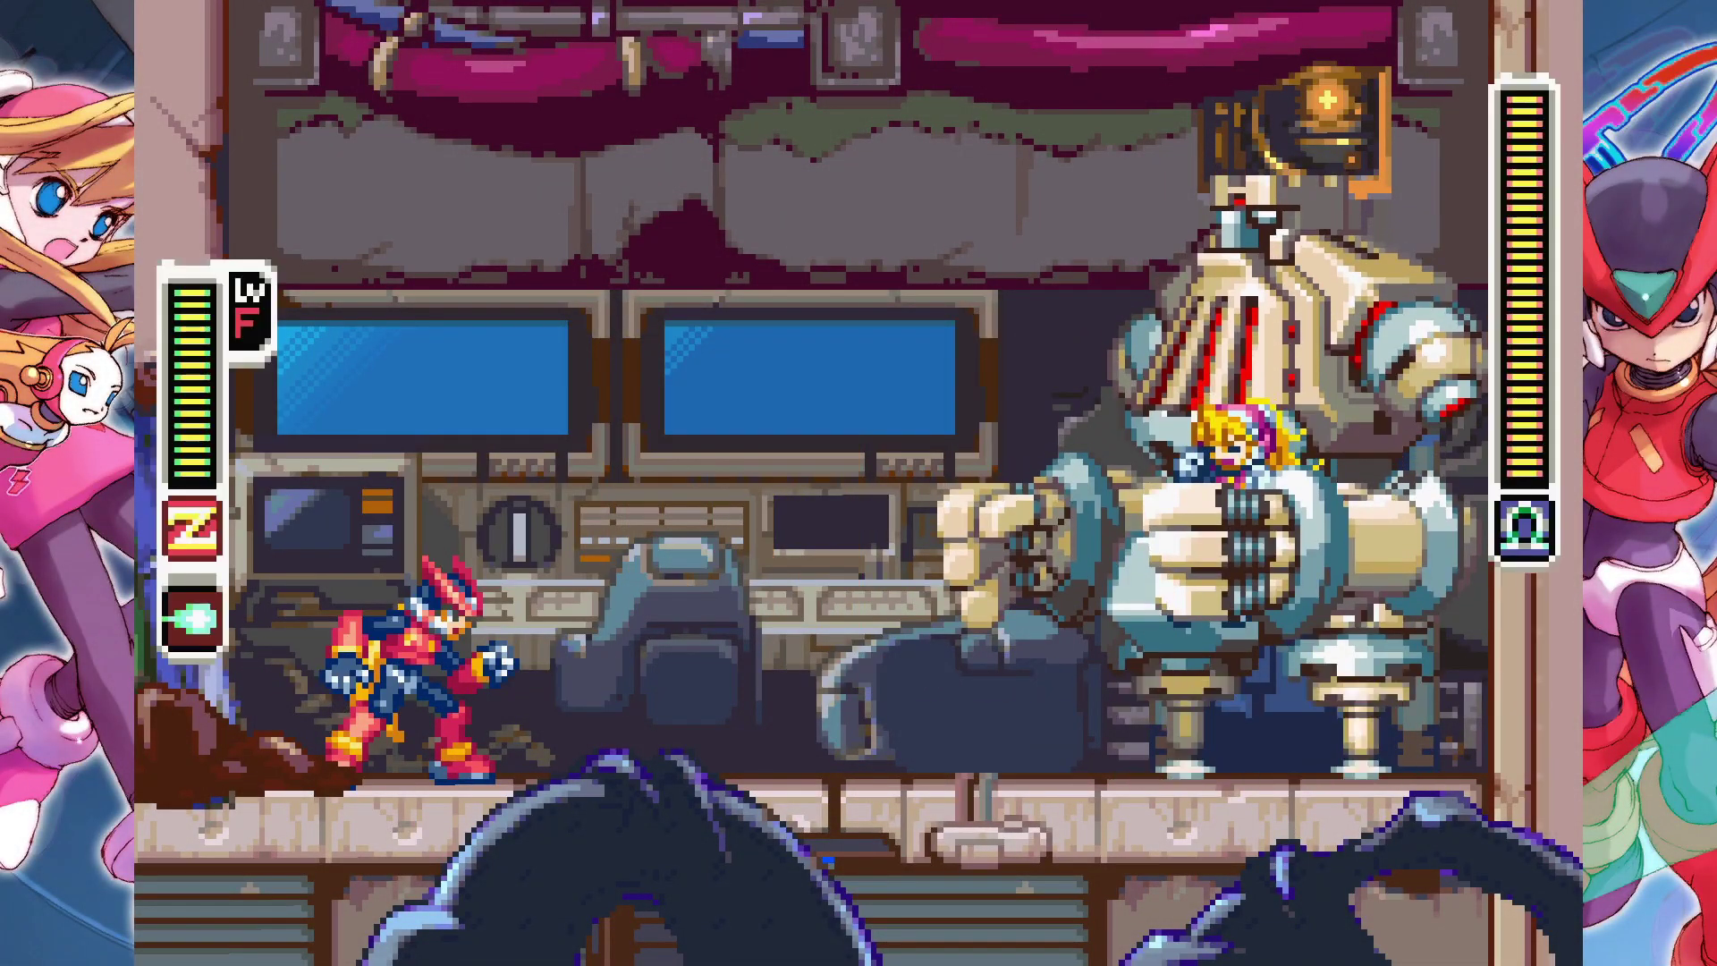
key("space")
key("x")
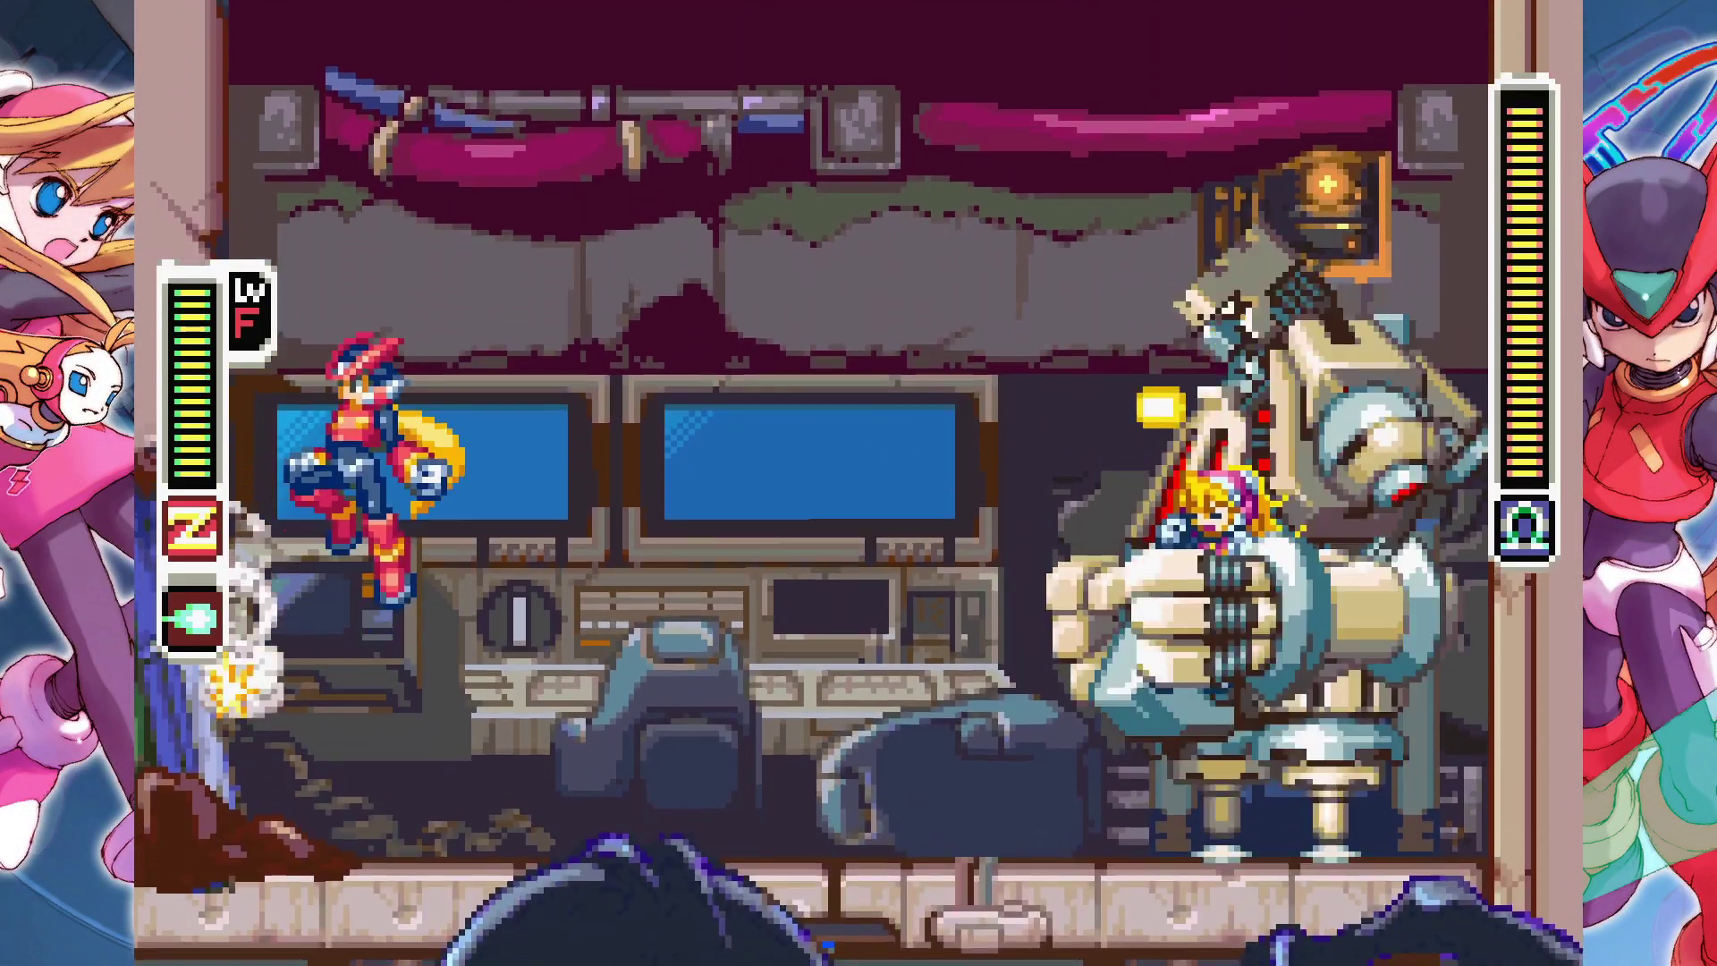
key("space")
key("Left")
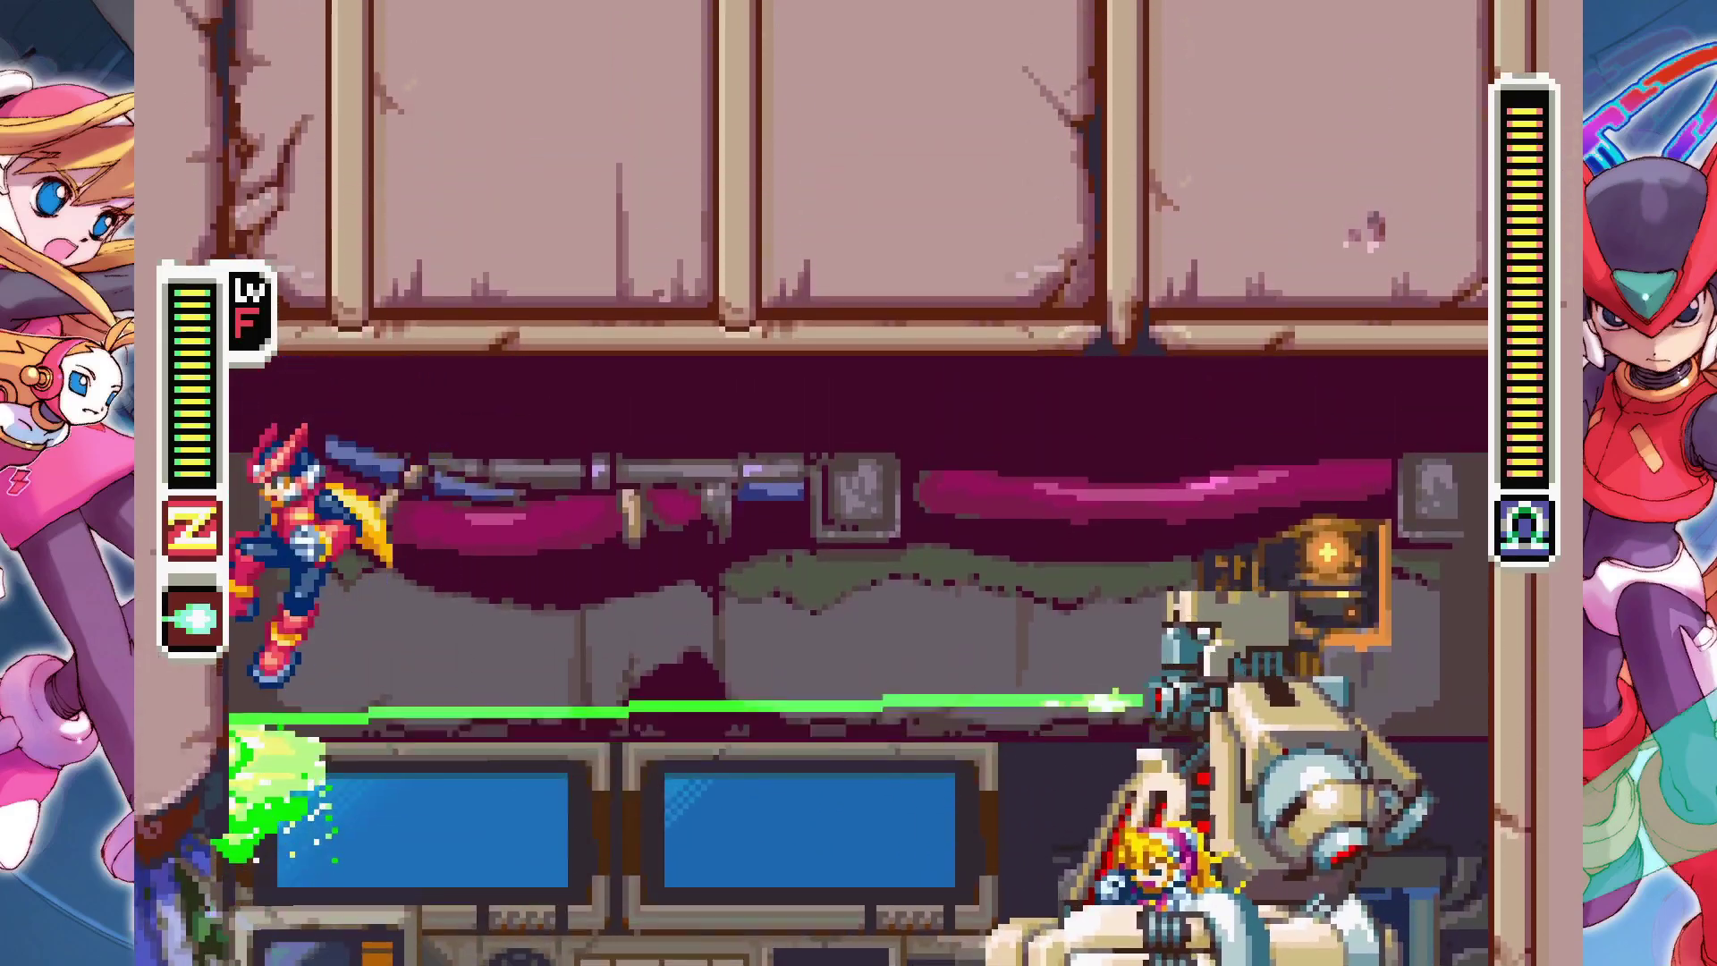
key("x")
key("x")
key("space")
key("x")
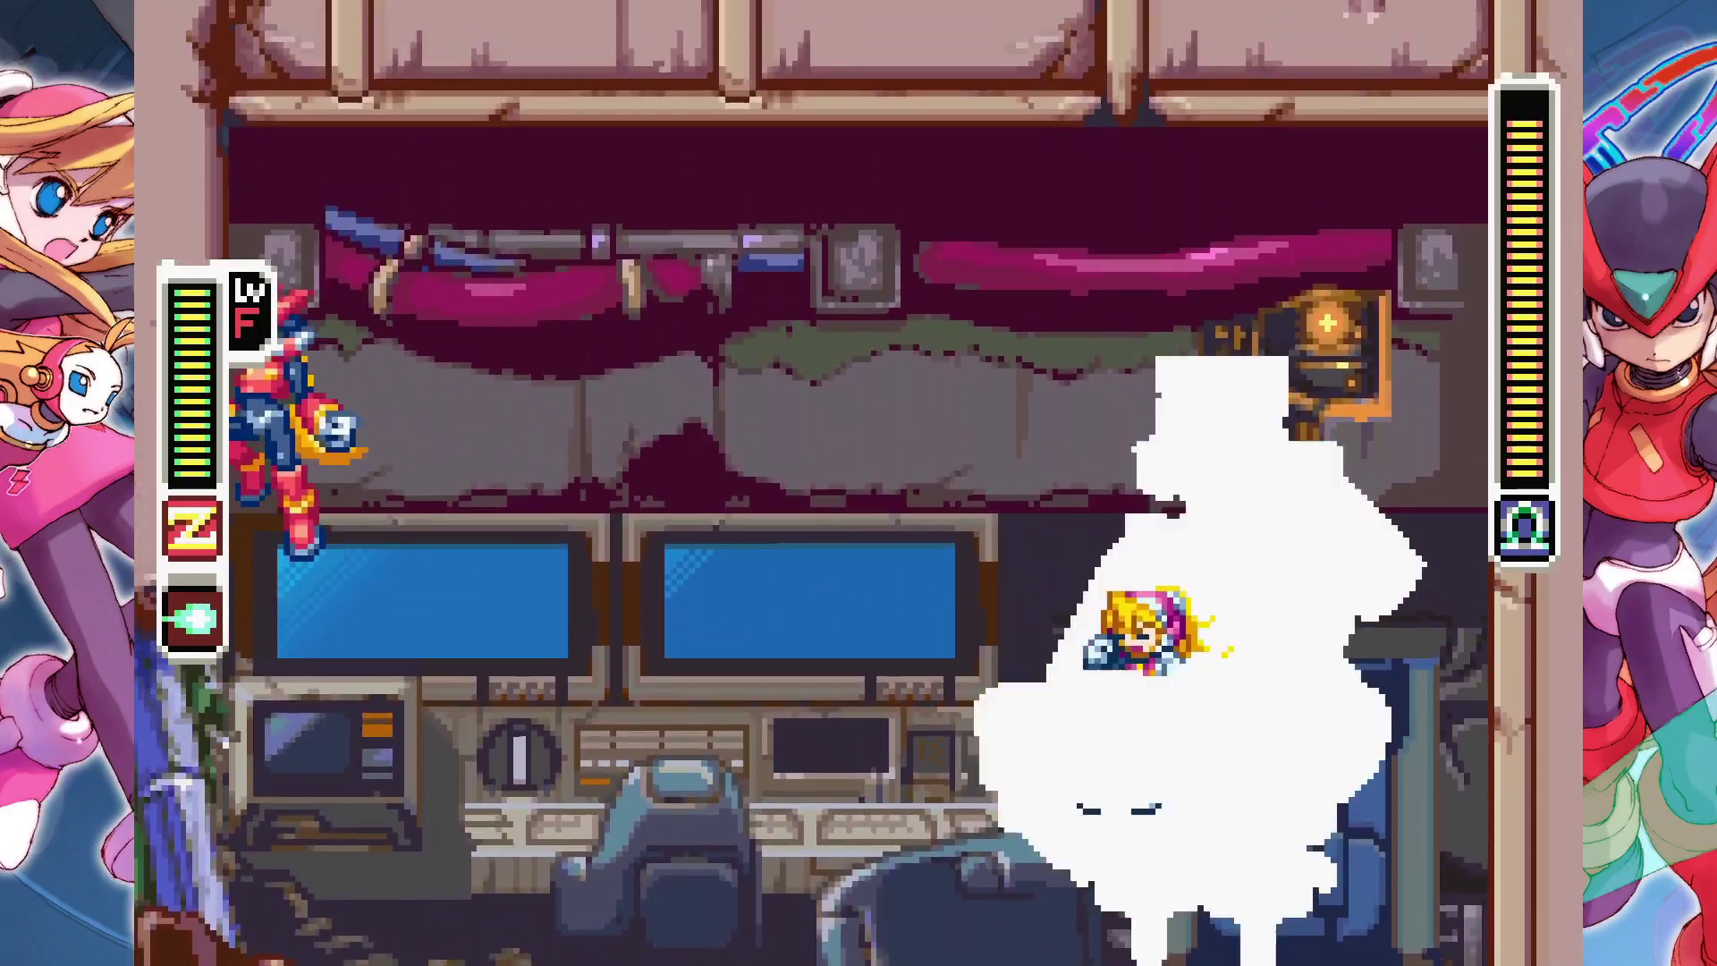
key("x")
key("x")
key("space")
key("x")
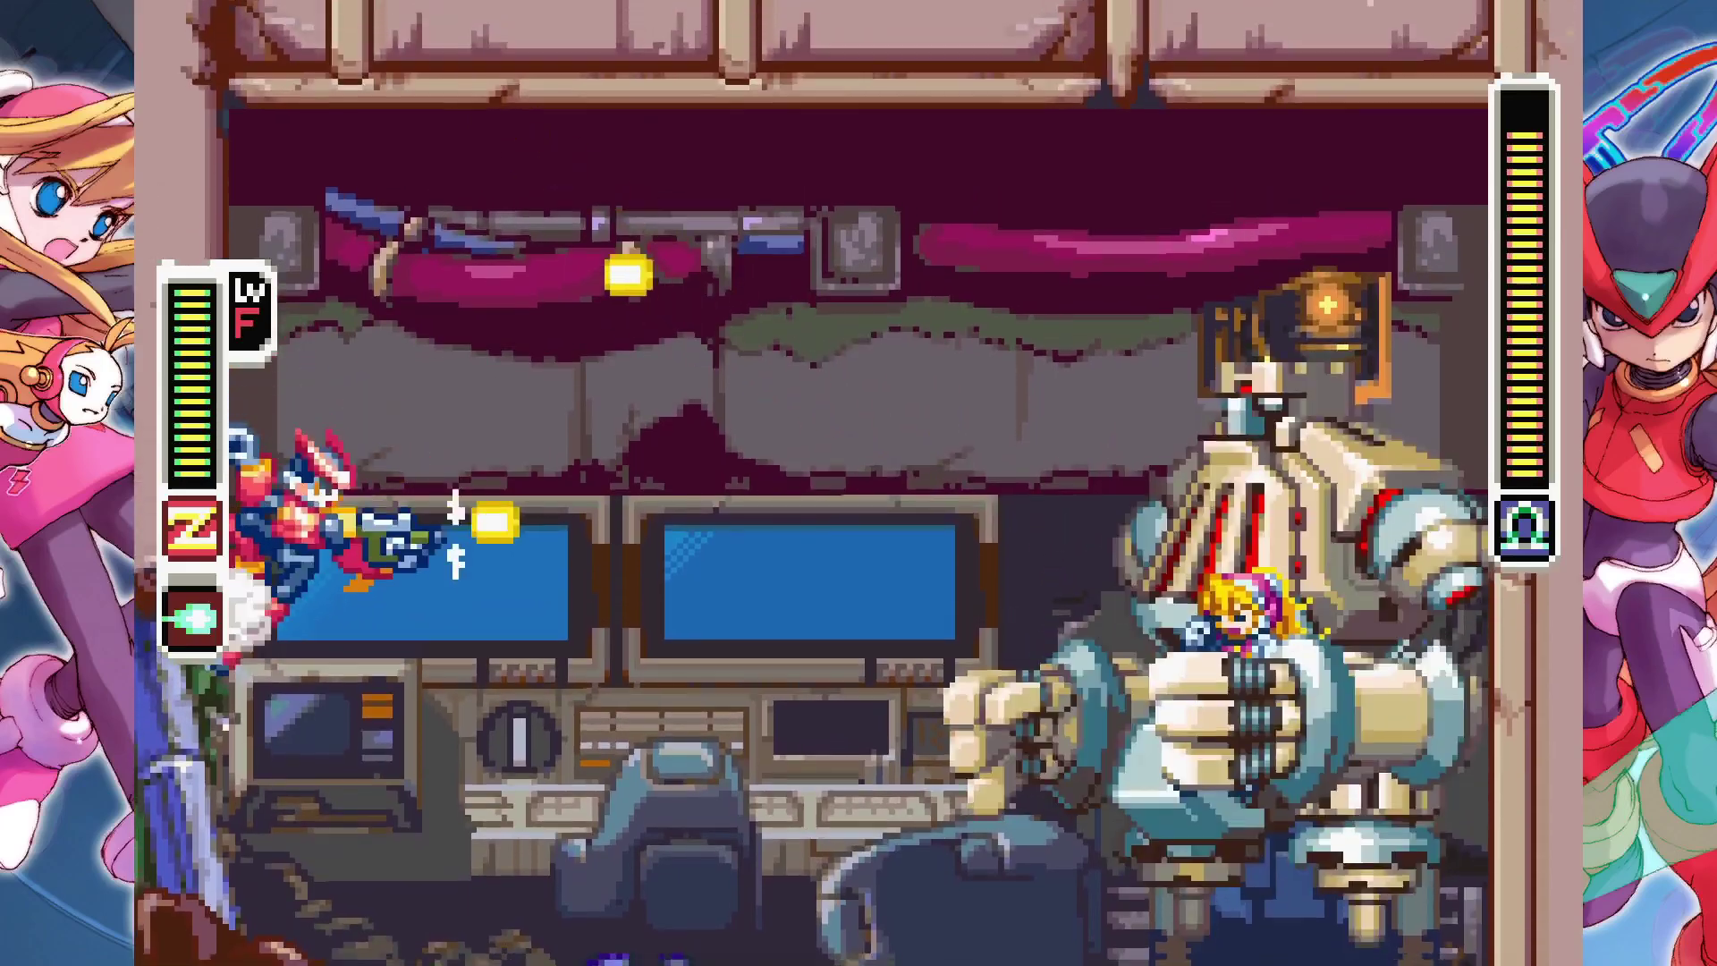
key("space")
key("x")
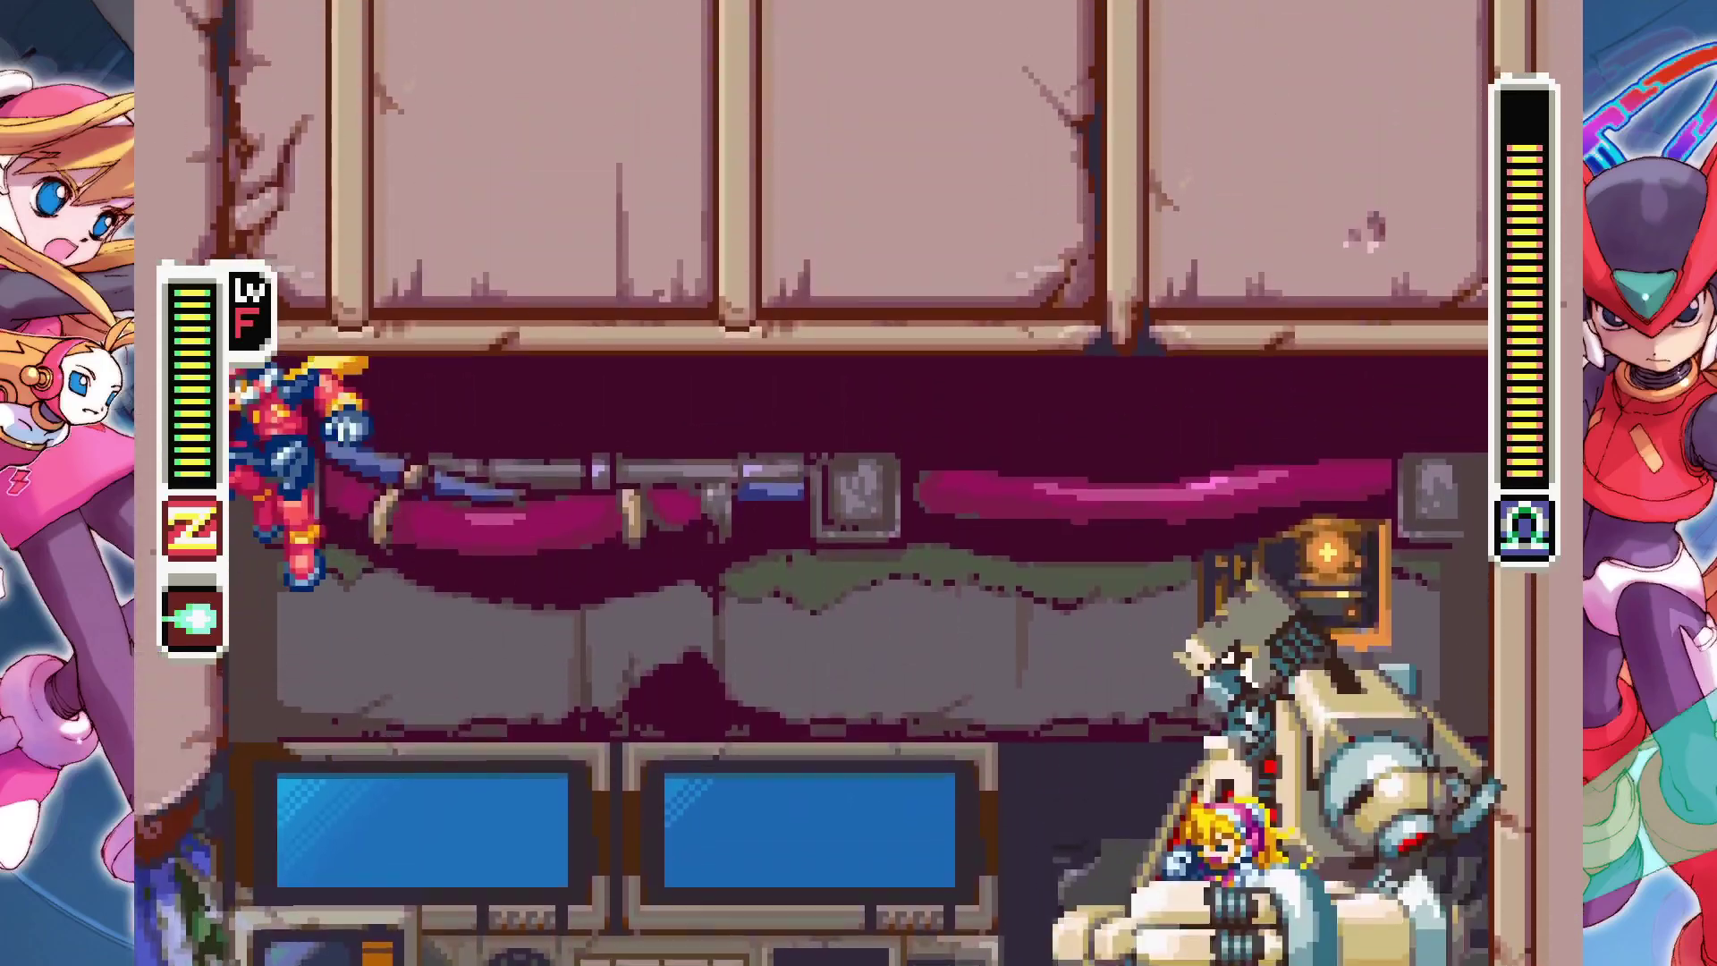